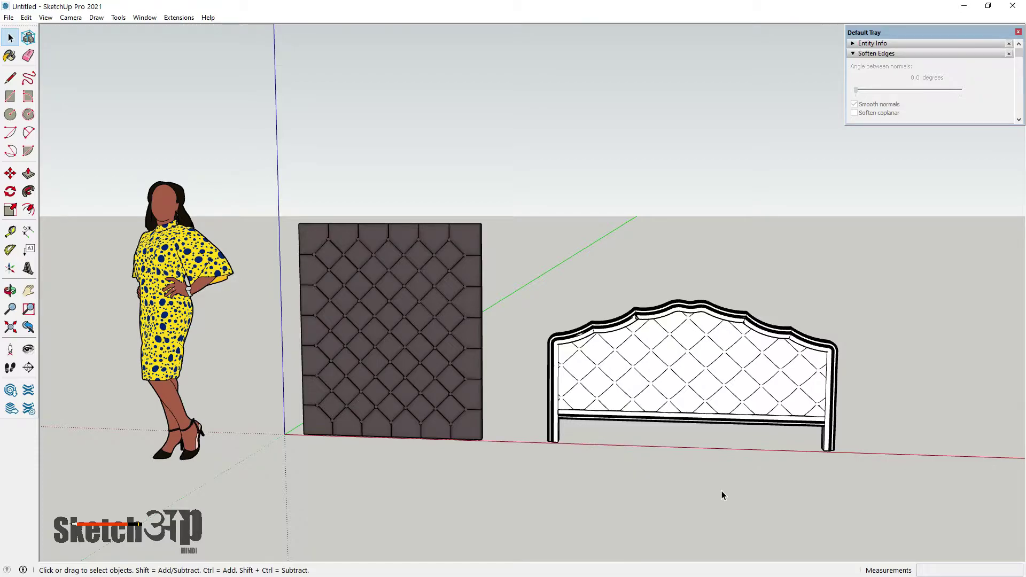
Orbit and zoom around the tufted panel, ending on a frontal view
left_click(721, 492)
scroll(380, 358, "up", 3)
scroll(380, 358, "up", 2)
middle_click_drag(378, 364, 476, 349)
scroll(360, 349, "up", 1)
scroll(359, 385, "up", 2)
scroll(408, 305, "up", 2)
scroll(419, 313, "up", 1)
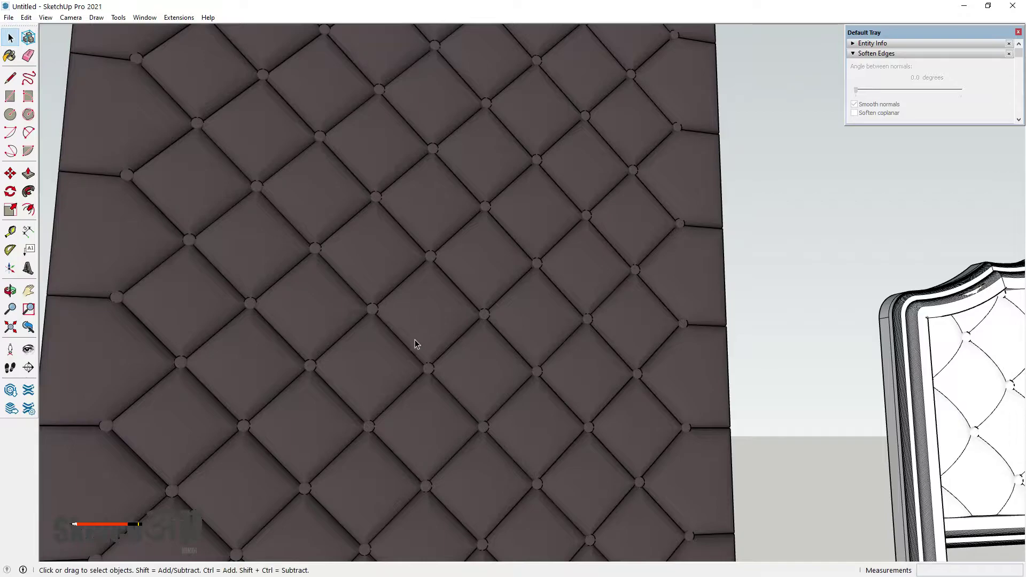
middle_click_drag(415, 337, 352, 318)
scroll(352, 317, "up", 1)
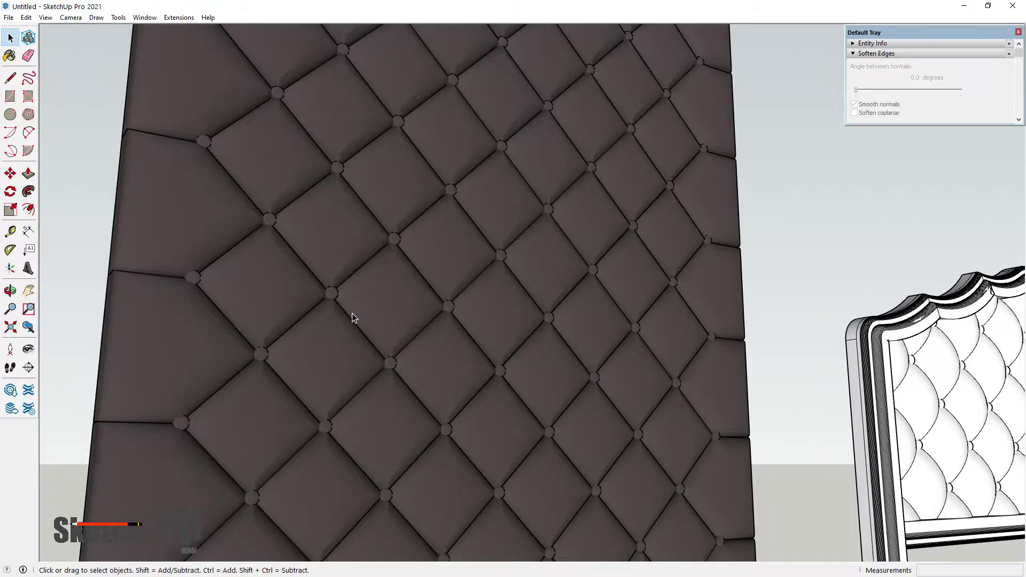
scroll(352, 314, "down", 1)
scroll(403, 309, "down", 2)
mouse_move(428, 302)
middle_mouse_down()
mouse_move(332, 355)
mouse_move(397, 326)
middle_mouse_up()
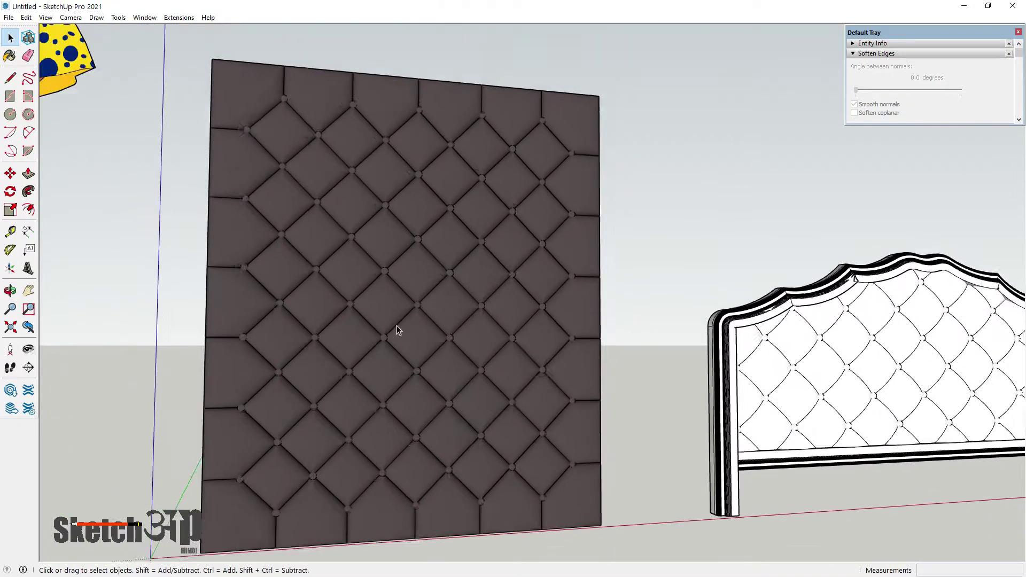
scroll(397, 326, "down", 2)
mouse_move(395, 367)
middle_mouse_down()
mouse_move(344, 347)
mouse_move(390, 298)
mouse_move(348, 222)
mouse_move(447, 281)
mouse_move(394, 189)
mouse_move(239, 199)
mouse_move(339, 316)
middle_mouse_up()
scroll(344, 348, "down", 1)
scroll(344, 347, "up", 1)
scroll(394, 289, "up", 3)
scroll(392, 286, "up", 2)
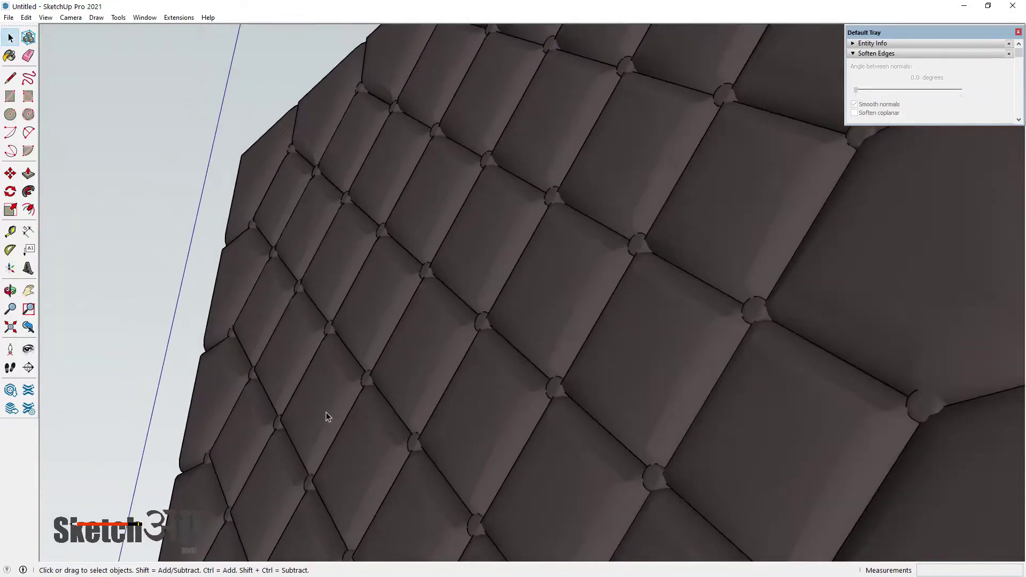
Orbit out to the panel, figure and headboard, then circle closely around the white tufted headboard
scroll(326, 412, "down", 5)
scroll(362, 426, "down", 3)
scroll(263, 309, "down", 3)
middle_click_drag(279, 289, 295, 338)
scroll(294, 338, "down", 2)
scroll(426, 374, "down", 2)
scroll(624, 390, "up", 3)
scroll(661, 397, "up", 3)
mouse_move(660, 397)
middle_mouse_down()
mouse_move(458, 367)
mouse_move(467, 394)
mouse_move(453, 295)
mouse_move(497, 348)
middle_mouse_up()
scroll(453, 295, "down", 3)
scroll(498, 348, "down", 2)
scroll(366, 294, "down", 1)
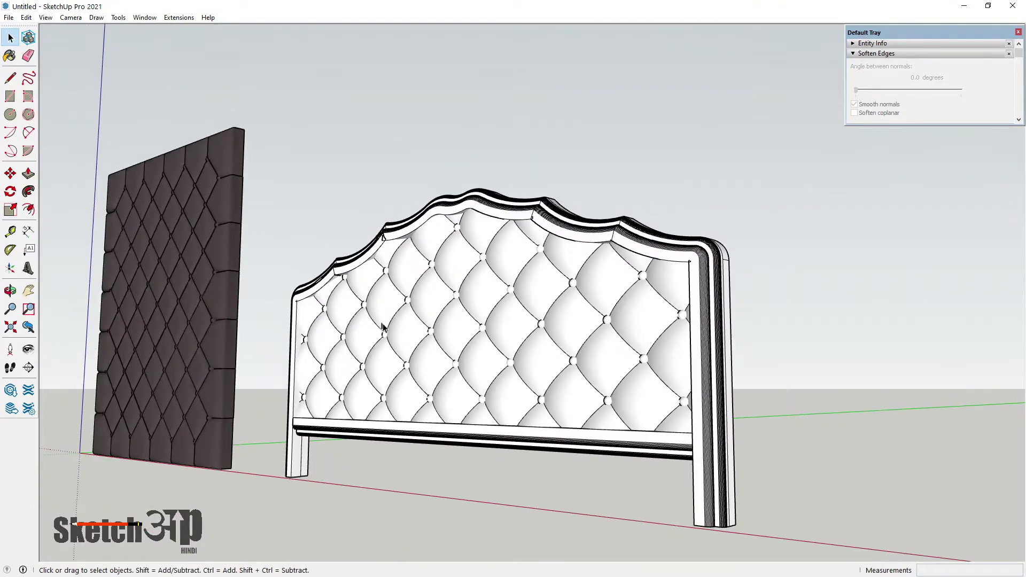
middle_click_drag(383, 327, 550, 401)
scroll(538, 378, "down", 2)
scroll(287, 328, "up", 2)
scroll(201, 331, "up", 2)
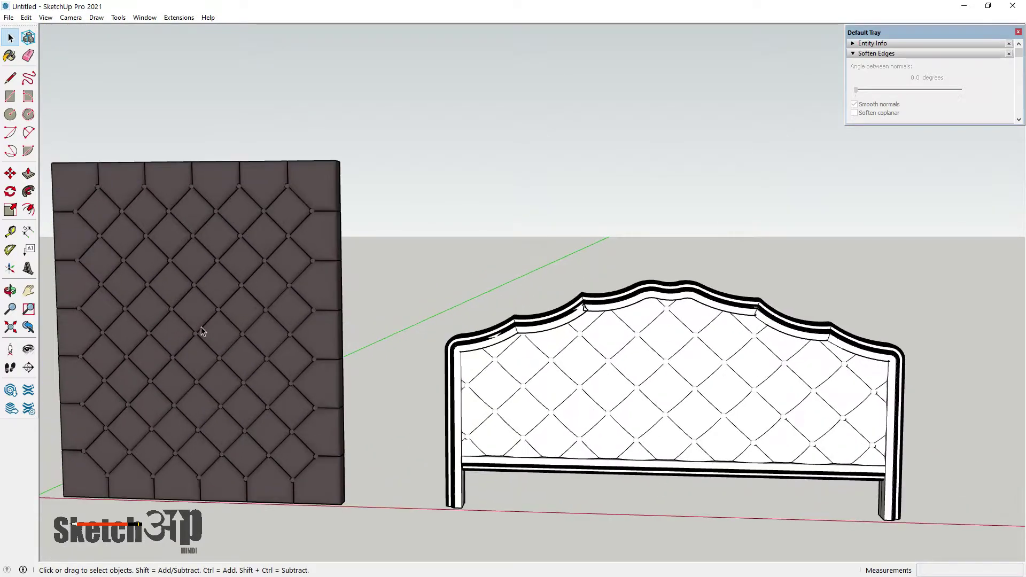
scroll(195, 289, "up", 1)
scroll(194, 289, "up", 1)
scroll(116, 250, "up", 1)
scroll(116, 250, "up", 2)
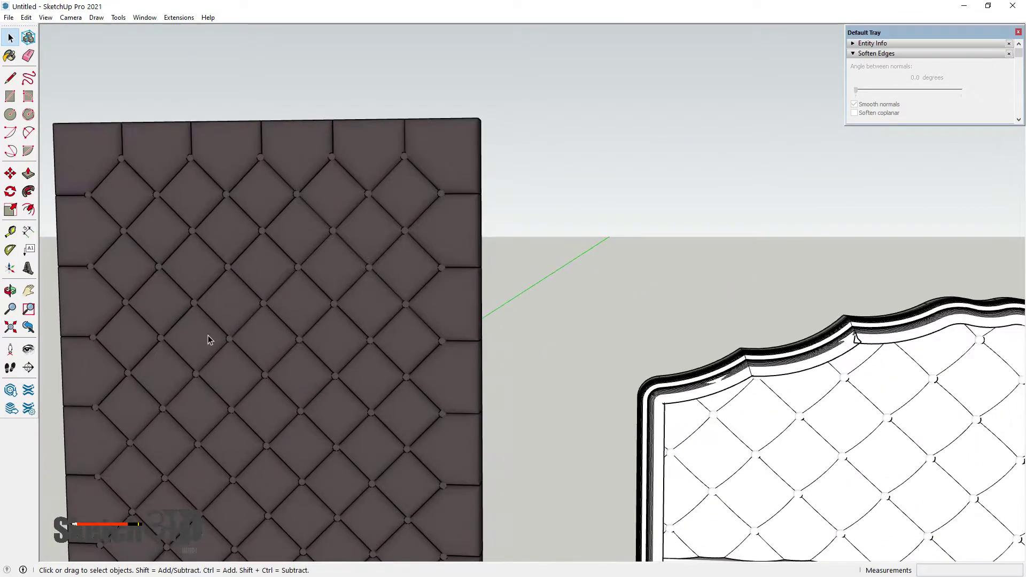
middle_click_drag(209, 337, 265, 284)
scroll(353, 321, "down", 1)
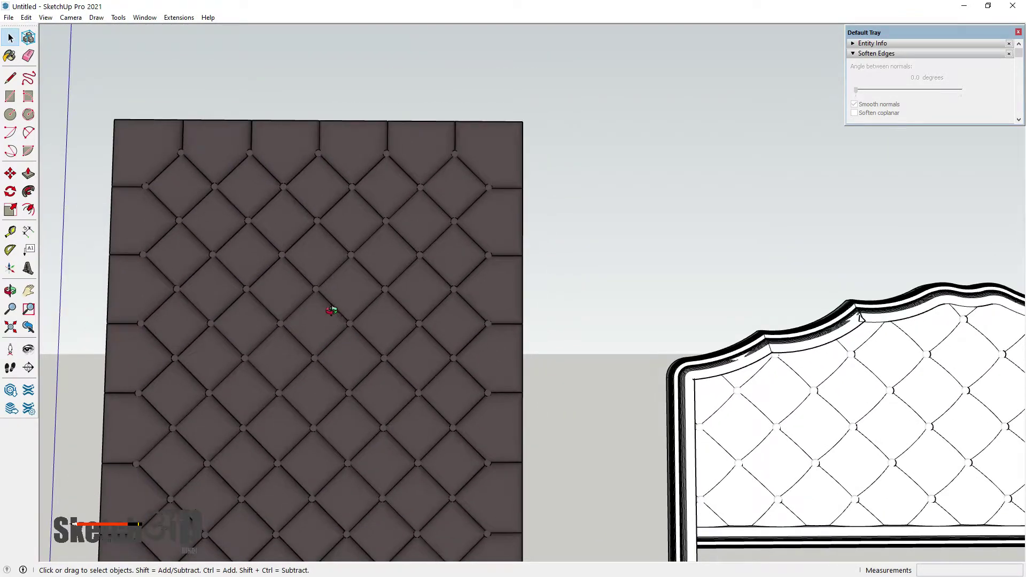
Look down on the tufted panel from above
middle_click_drag(333, 319, 348, 223)
mouse_move(323, 275)
middle_mouse_down()
mouse_move(433, 291)
mouse_move(187, 314)
mouse_move(264, 227)
mouse_move(222, 346)
mouse_move(229, 205)
middle_mouse_up()
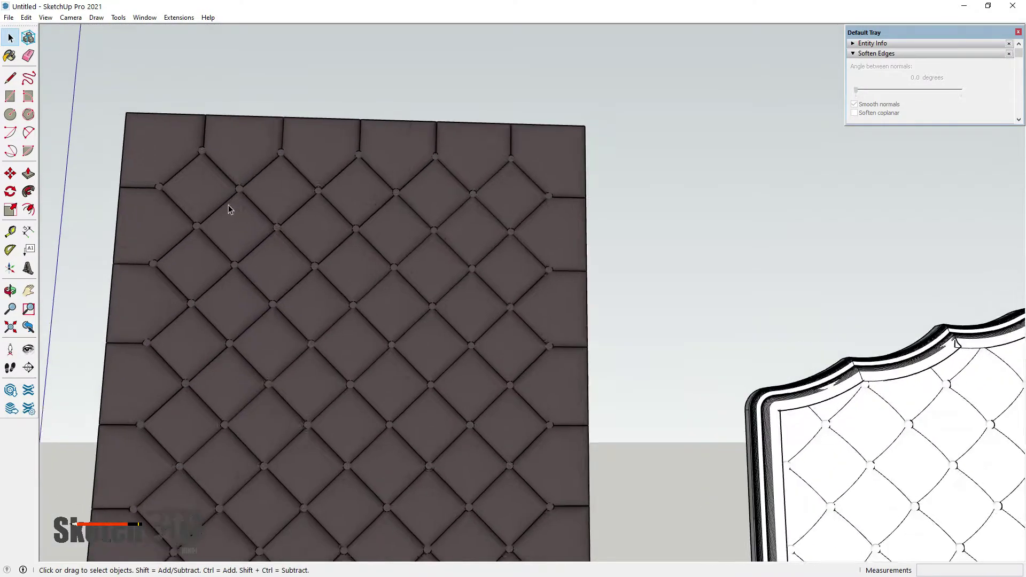
scroll(229, 204, "up", 2)
scroll(188, 163, "up", 2)
scroll(178, 184, "down", 2)
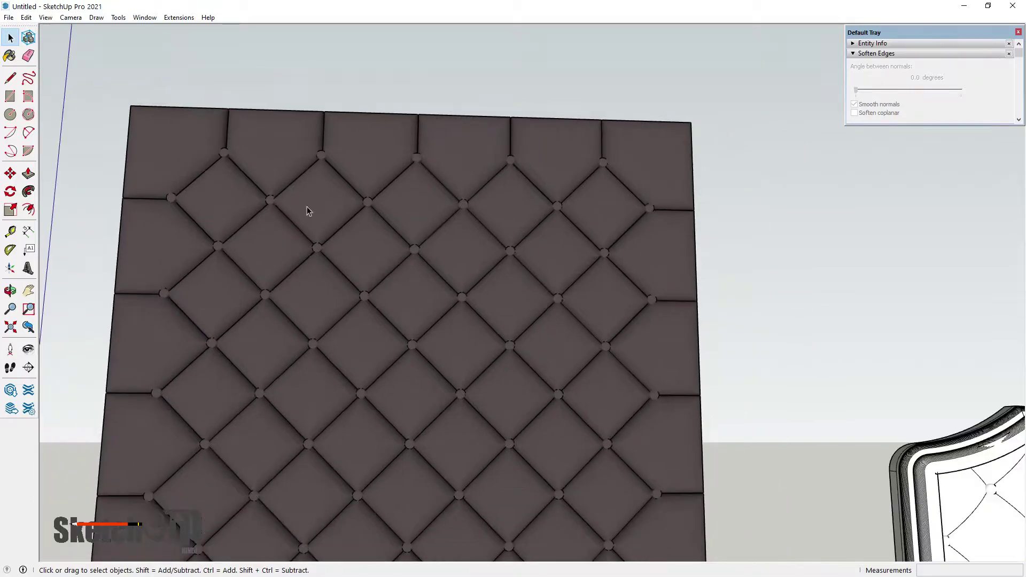
scroll(296, 106, "up", 2)
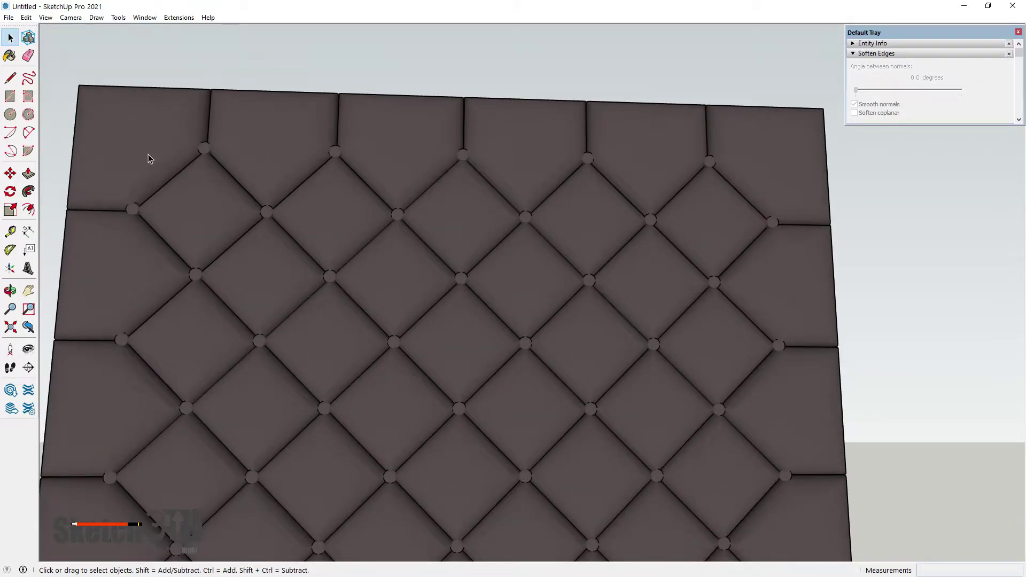
Zoom over to the three flat faces and orbit to a top-down view of them
scroll(148, 154, "down", 1)
scroll(229, 201, "down", 2)
scroll(229, 186, "down", 2)
scroll(219, 230, "down", 2)
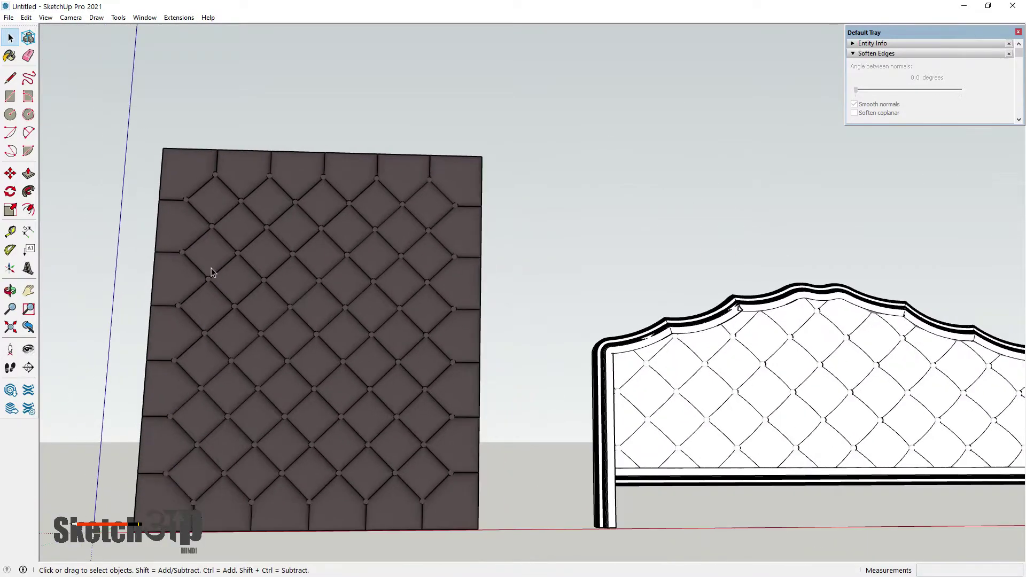
scroll(236, 268, "down", 2)
scroll(278, 316, "down", 1)
scroll(314, 356, "down", 1)
scroll(779, 337, "up", 1)
scroll(749, 353, "up", 2)
scroll(733, 379, "up", 1)
scroll(734, 363, "up", 2)
mouse_move(735, 363)
middle_mouse_down()
mouse_move(701, 475)
mouse_move(573, 339)
mouse_move(664, 344)
mouse_move(614, 232)
mouse_move(687, 383)
mouse_move(605, 257)
middle_mouse_up()
scroll(688, 355, "up", 3)
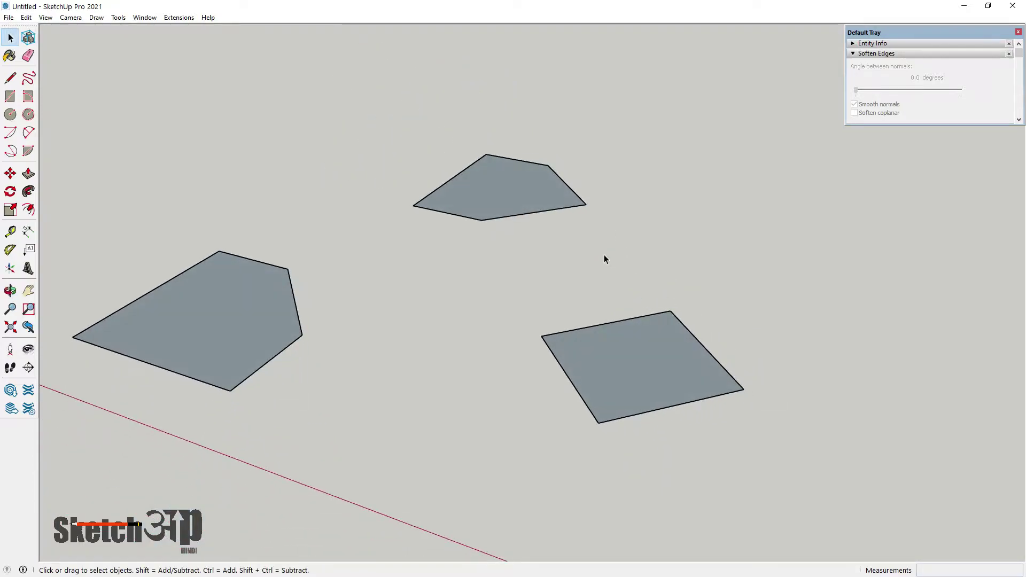
Quarter the square with lines joining opposite edge midpoints
left_click(13, 80)
middle_click_drag(502, 374, 635, 408)
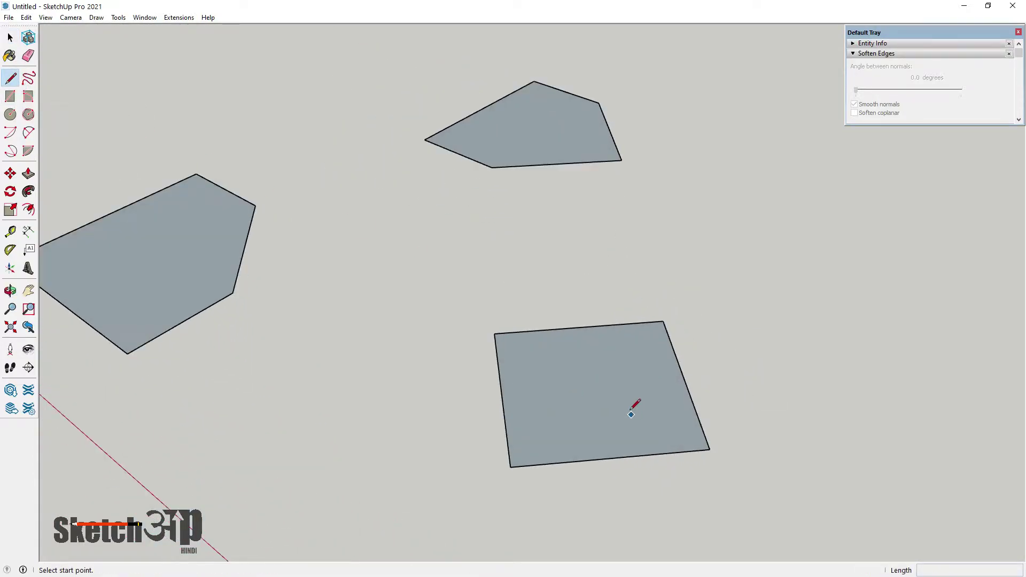
left_click(684, 380)
left_click(502, 395)
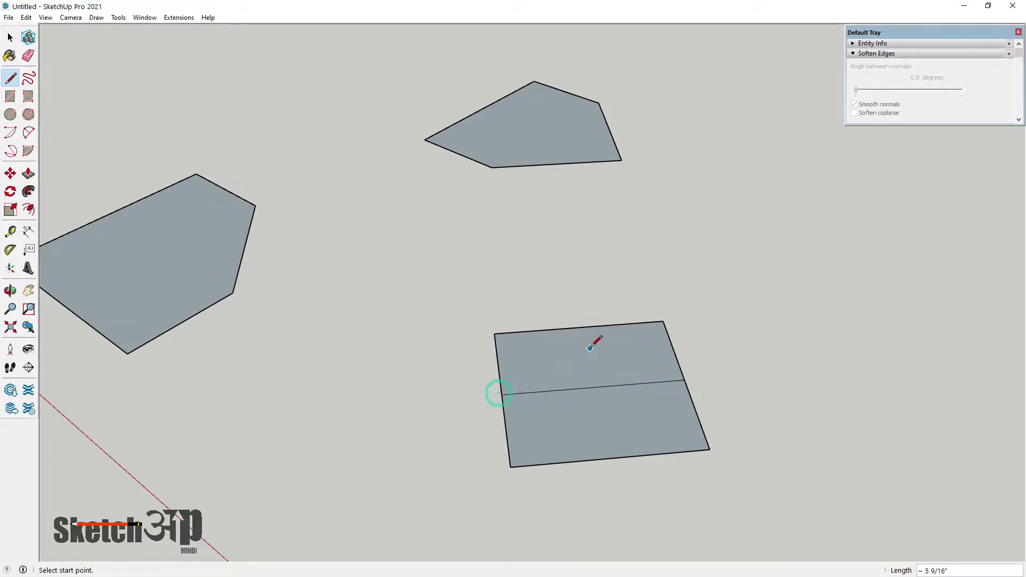
left_click(579, 327)
left_click(611, 458)
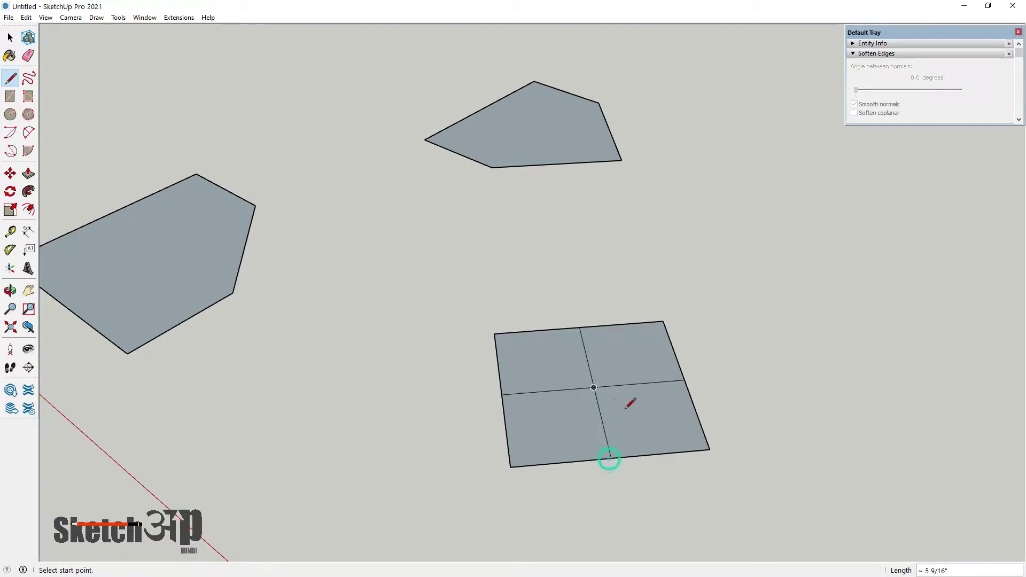
Raise a 3/4" vertical edge from the square's centre and close it into an upright face
scroll(620, 395, "up", 5)
middle_click_drag(601, 362, 563, 362)
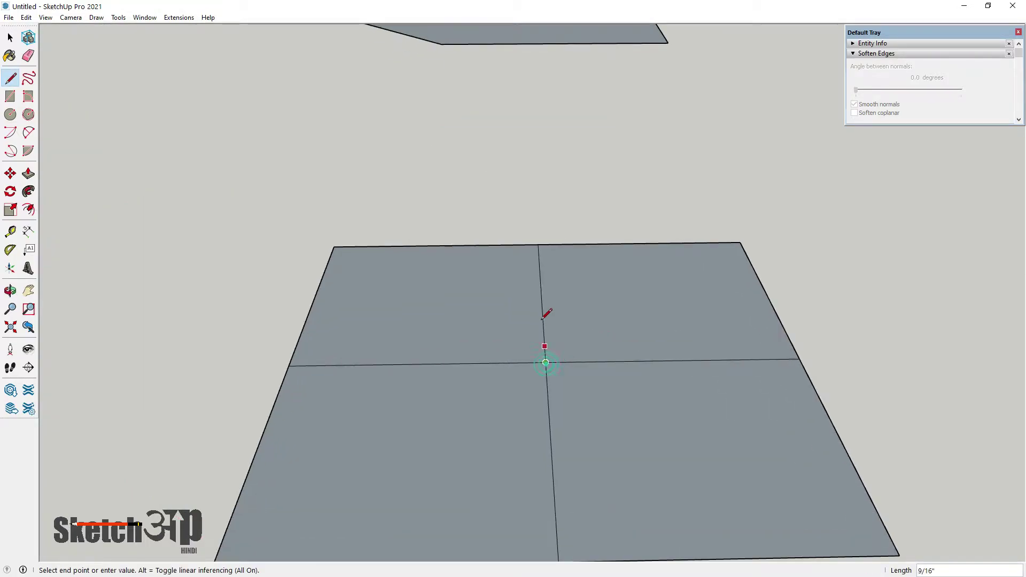
middle_click_drag(568, 304, 562, 287)
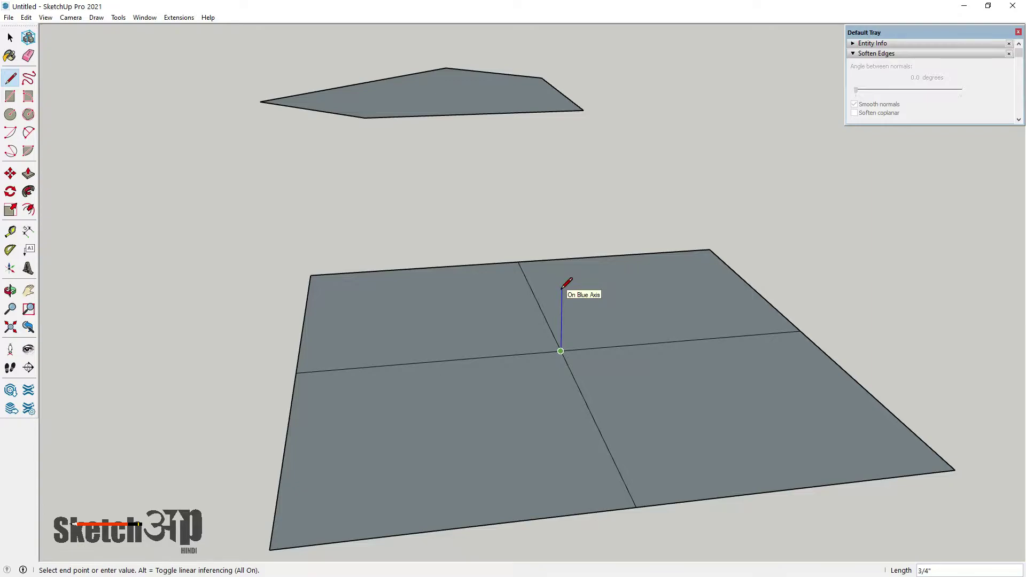
key("Return")
left_click(801, 330)
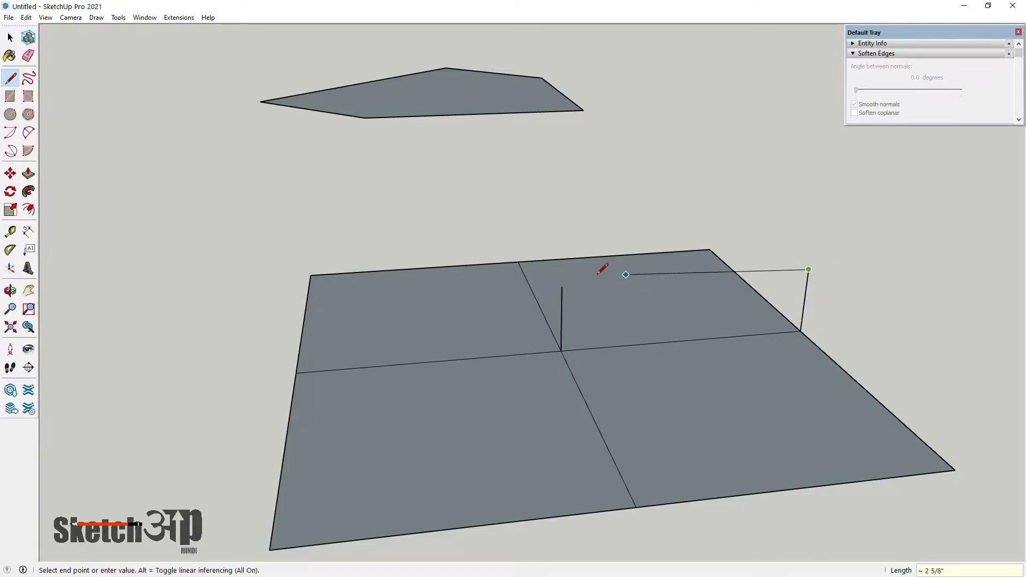
left_click(561, 287)
mouse_move(810, 309)
middle_mouse_down()
mouse_move(807, 344)
mouse_move(821, 351)
mouse_move(690, 380)
middle_mouse_up()
scroll(777, 334, "up", 3)
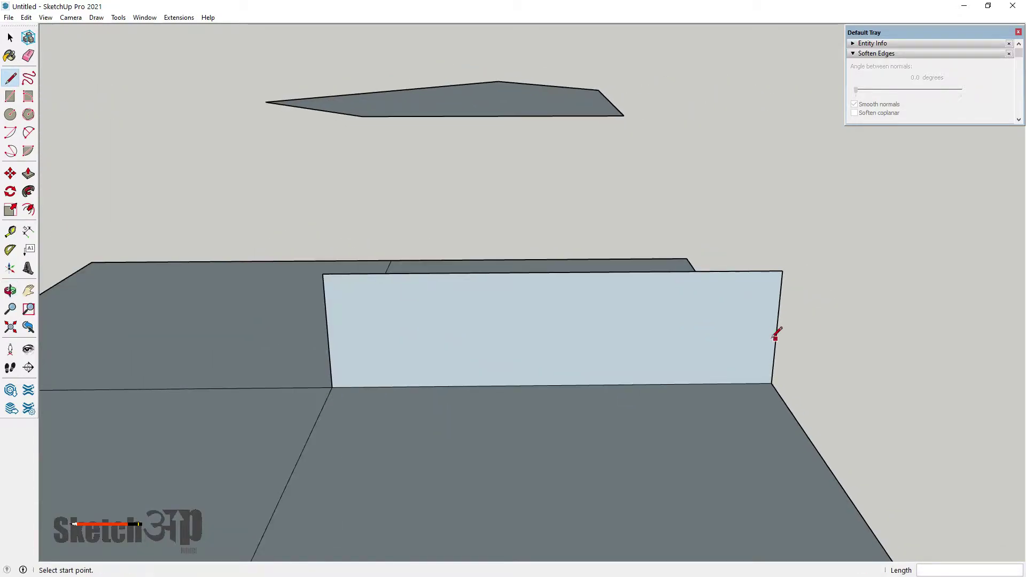
Arc the upright face's top edge down to its bottom-right corner and erase the corner outside the arc
left_click(29, 133)
left_click(486, 272)
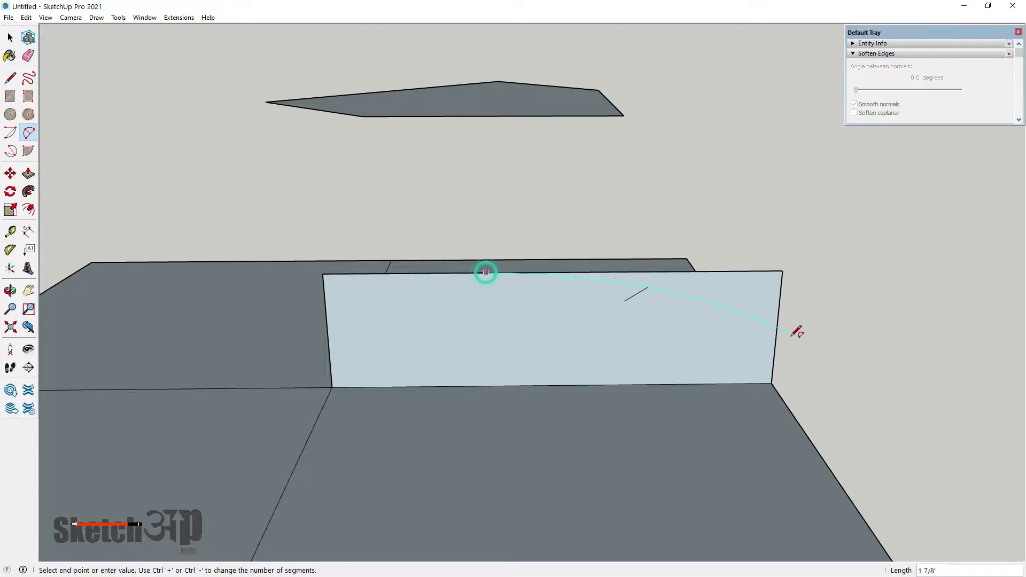
double_click(771, 383)
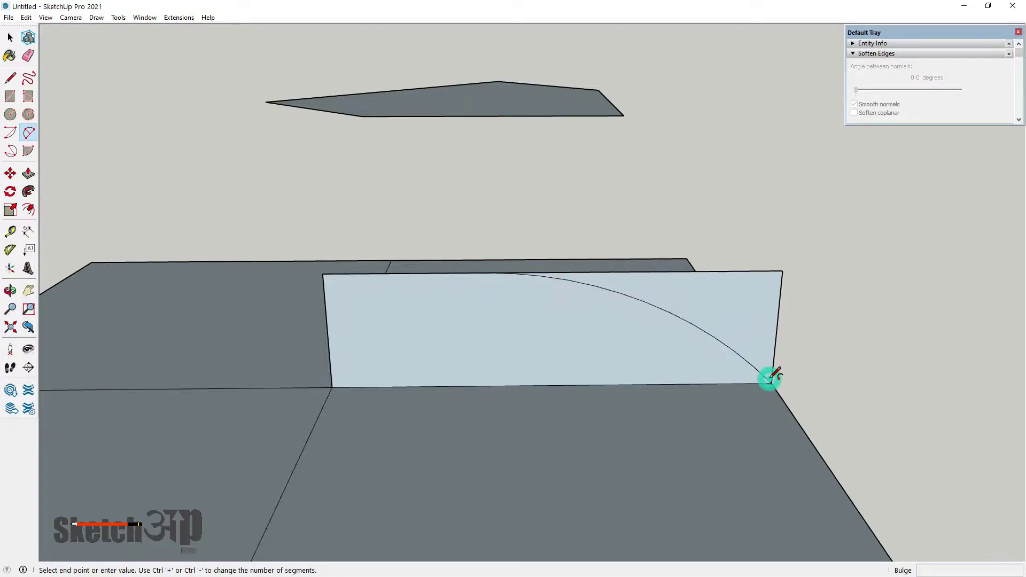
scroll(735, 364, "up", 2)
scroll(735, 365, "up", 1)
left_click(29, 55)
left_click_drag(374, 204, 809, 263)
Set the arc's Segments to 6 in Entity Info
left_click(10, 37)
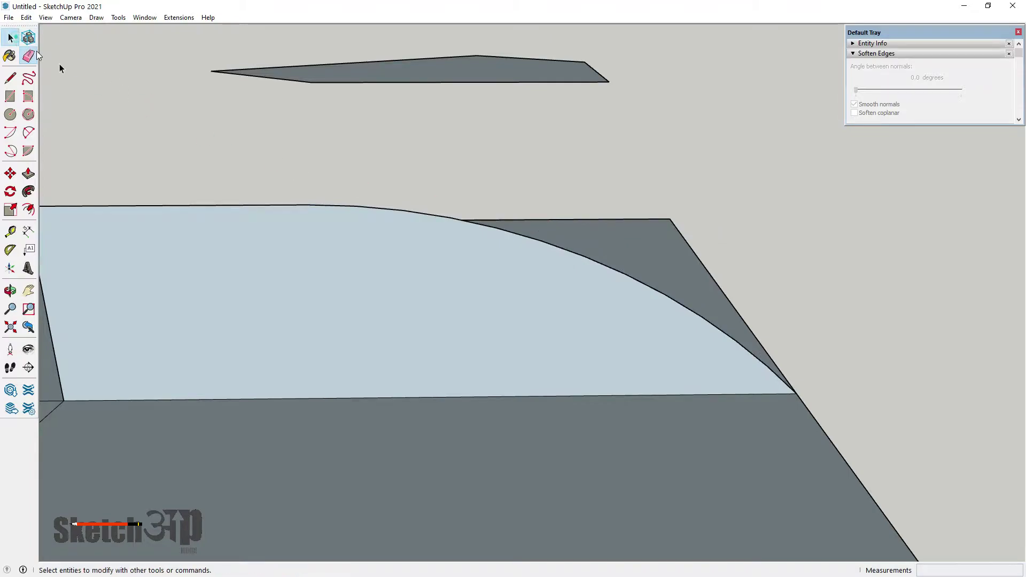
left_click(441, 216)
mouse_move(441, 215)
middle_mouse_down()
mouse_move(448, 293)
mouse_move(496, 282)
middle_mouse_up()
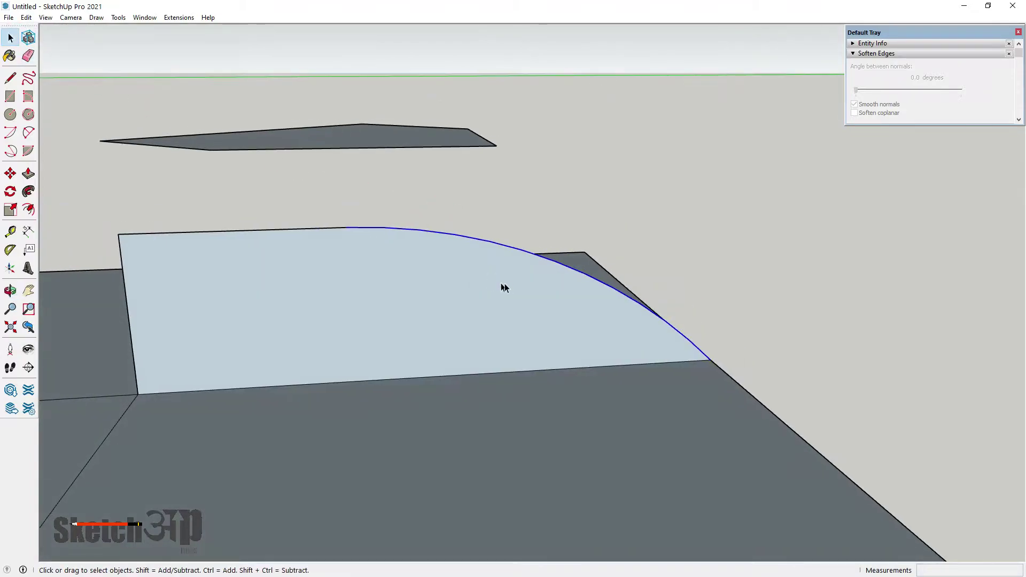
left_click(852, 44)
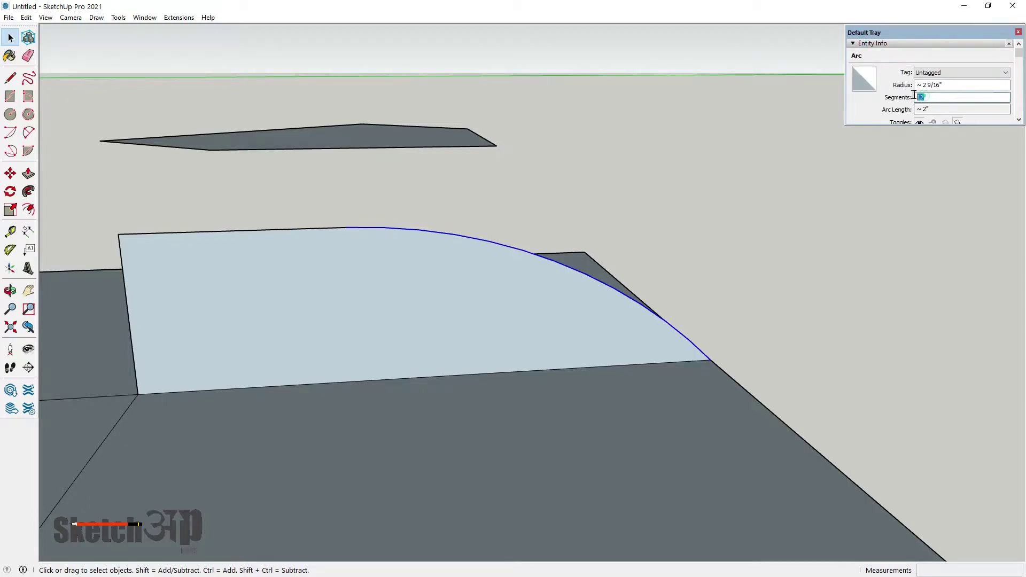
key("Return")
left_click(710, 266)
middle_click_drag(458, 294, 536, 378)
scroll(648, 270, "down", 3)
scroll(536, 324, "up", 3)
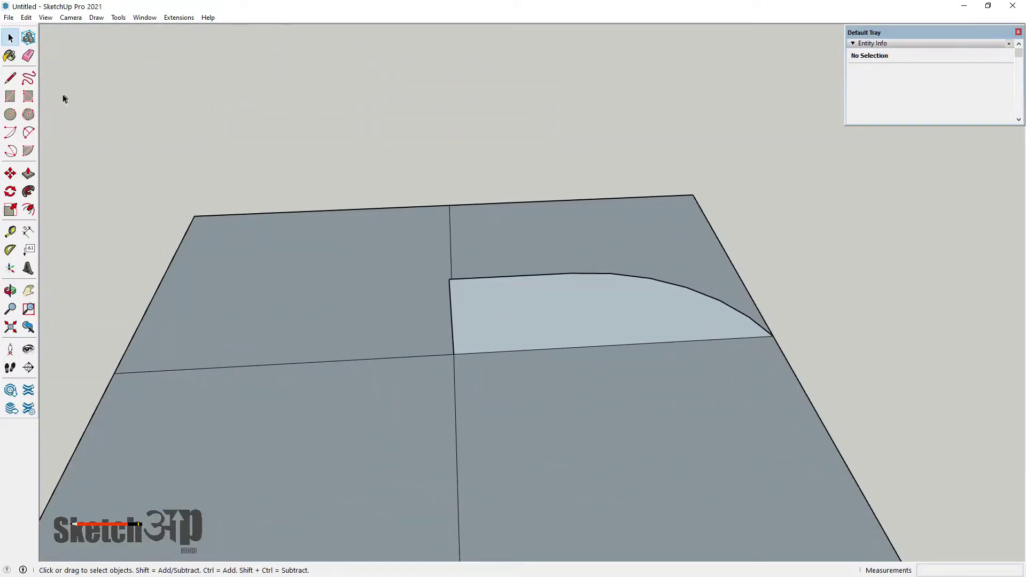
Erase the leftover dividing edges of the square
left_click(27, 56)
middle_click_drag(320, 240, 460, 305)
left_click_drag(460, 305, 513, 444)
scroll(531, 394, "down", 3)
scroll(601, 394, "down", 3)
scroll(610, 343, "down", 2)
Copy the curved profile face to the larger polygon face's edge midpoint
left_click(10, 37)
scroll(576, 386, "up", 1)
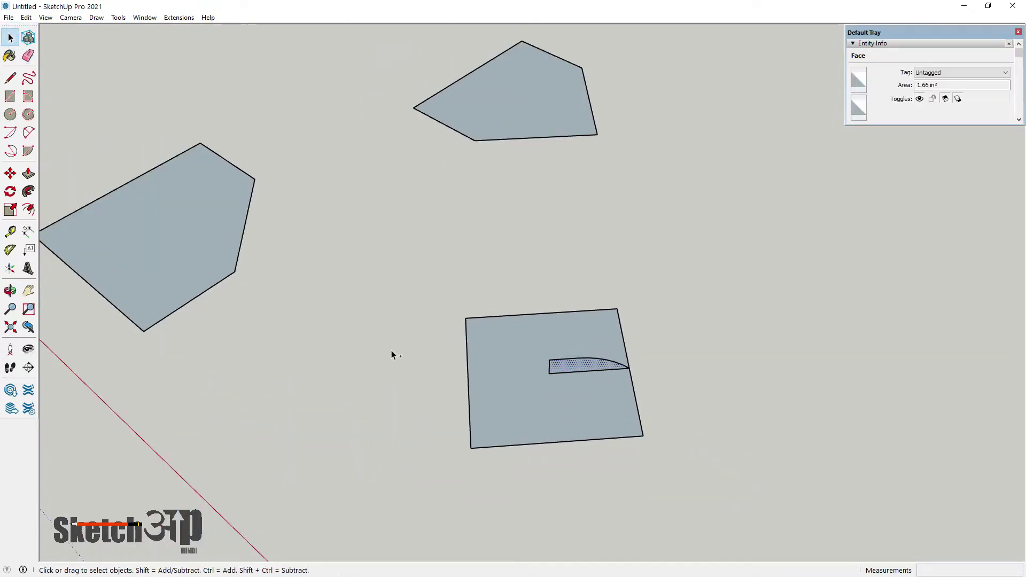
double_click(603, 369)
key("m")
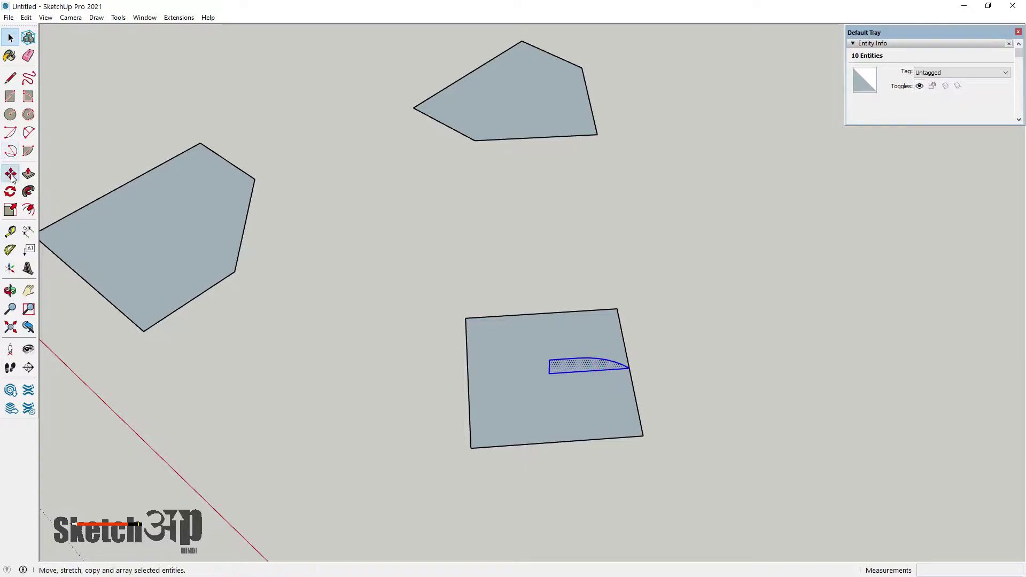
key("ctrl")
left_click(631, 369)
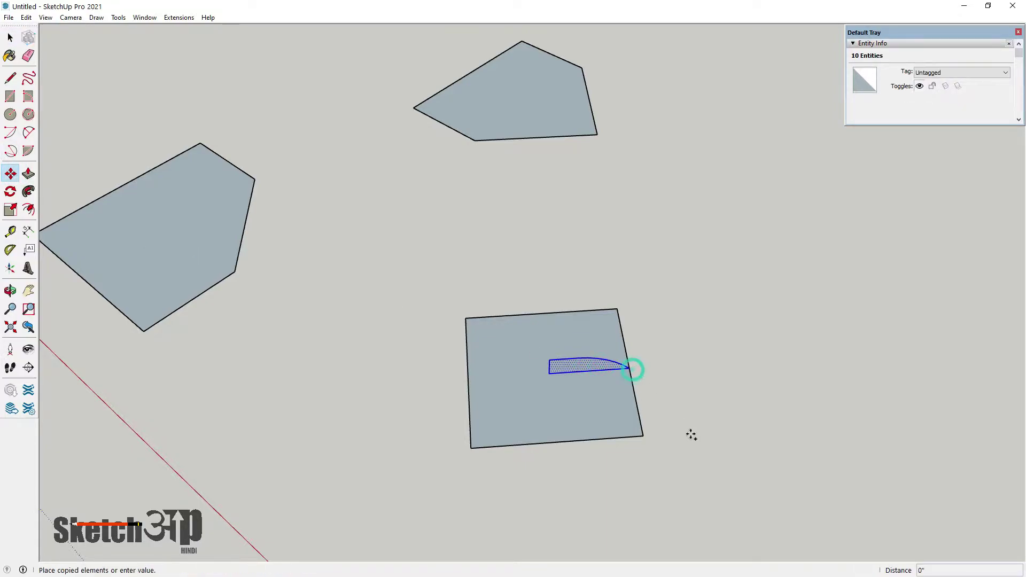
scroll(688, 431, "down", 1)
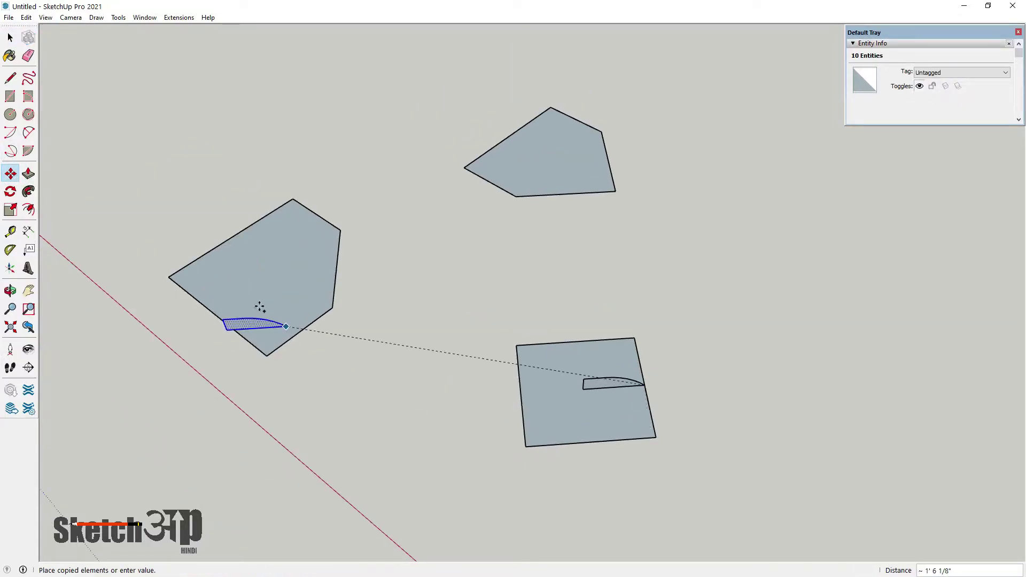
left_click(215, 316)
scroll(349, 371, "down", 1)
scroll(569, 394, "up", 1)
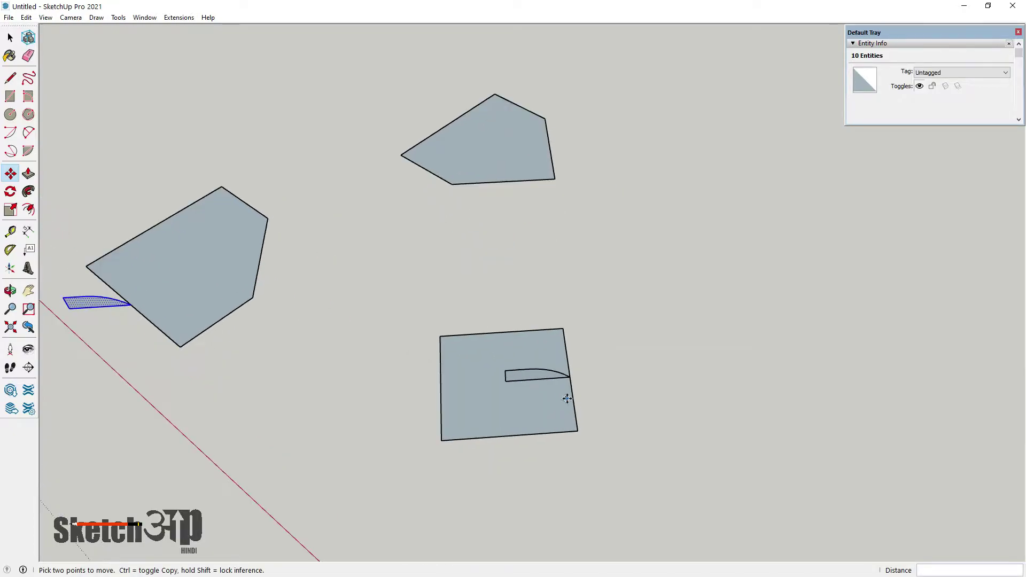
scroll(569, 395, "up", 1)
Select the arched profile face standing on the square's right edge
left_click(10, 37)
left_click(270, 173)
scroll(537, 398, "up", 2)
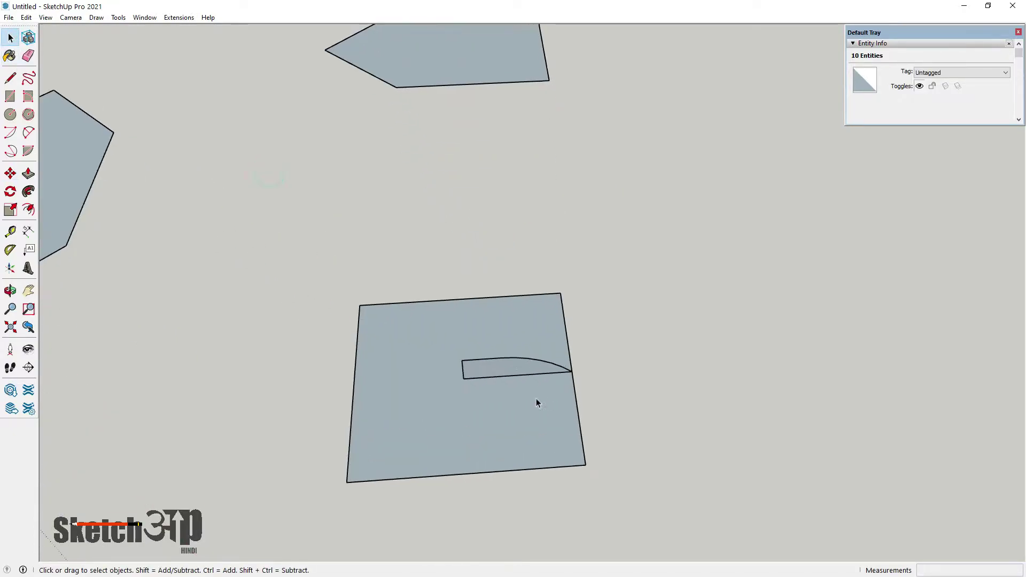
scroll(534, 332, "up", 2)
left_click(496, 348)
scroll(492, 366, "down", 2)
scroll(481, 357, "up", 2)
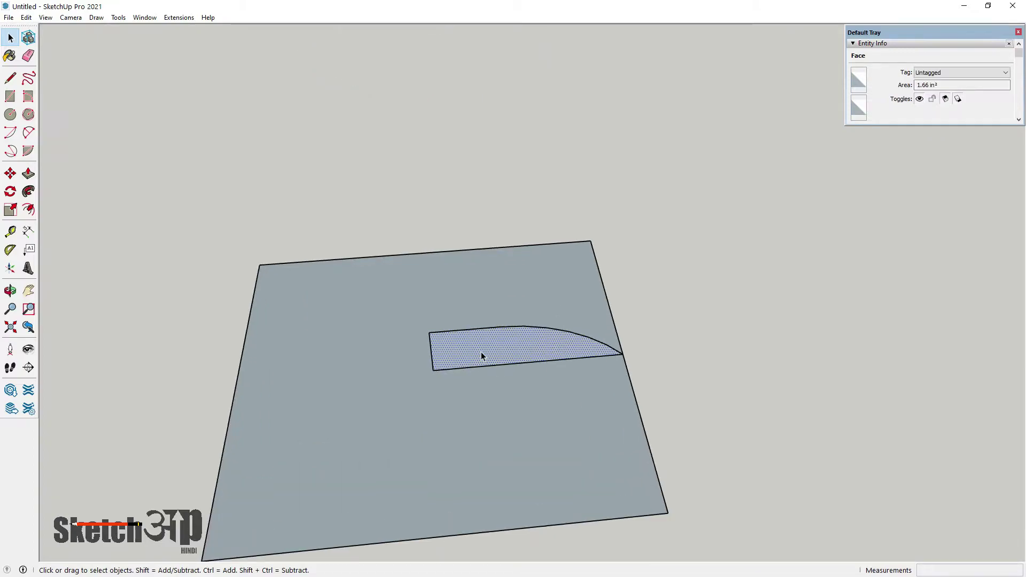
scroll(497, 350, "down", 1)
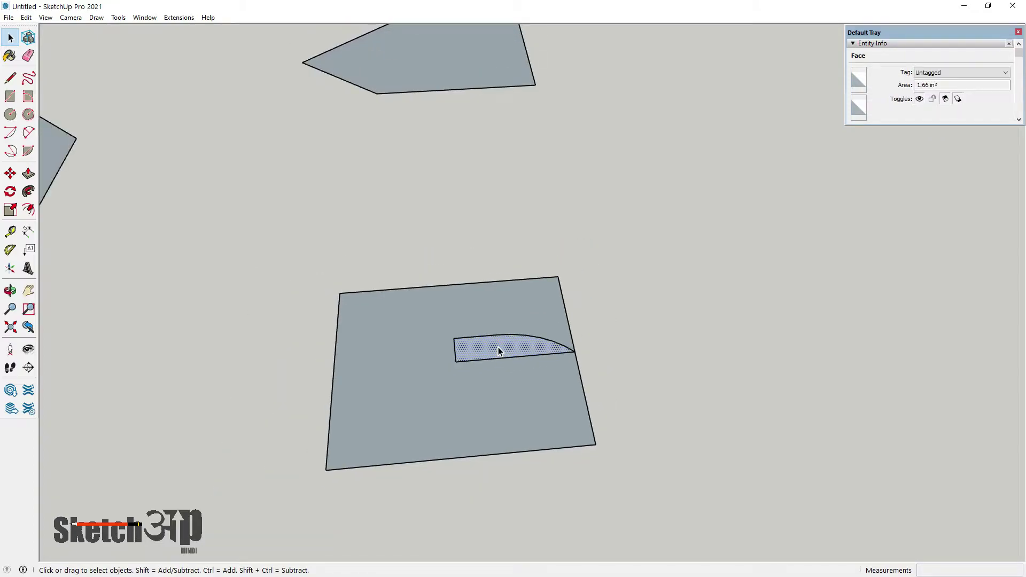
scroll(498, 350, "up", 1)
Follow Me the arched profile around the square's whole outline, undoing a one-edge attempt
left_click(29, 191)
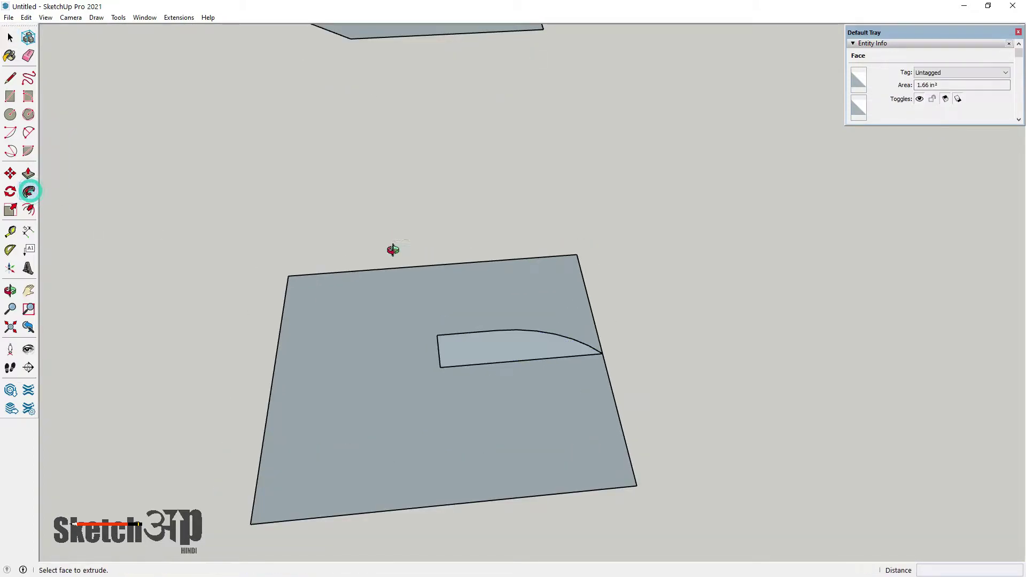
middle_click_drag(394, 247, 585, 355)
scroll(586, 355, "down", 2)
left_click(584, 348)
left_click(565, 351)
key("ctrl+z")
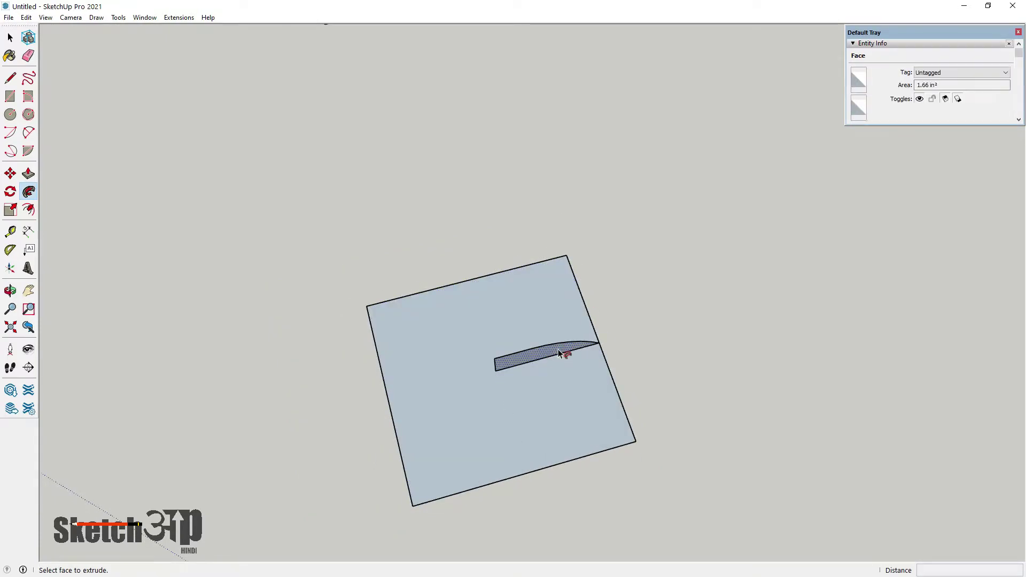
left_click(559, 353)
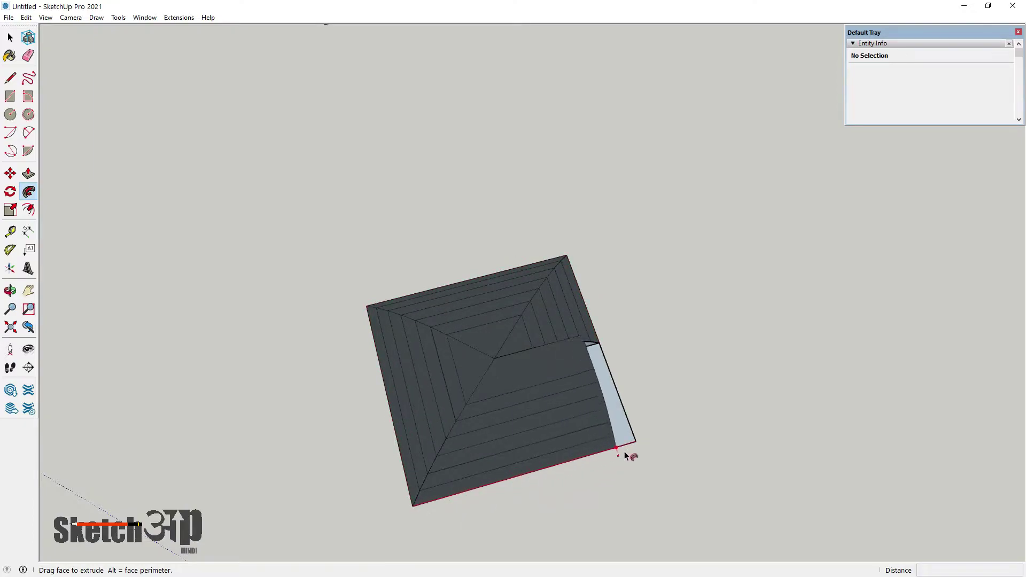
left_click(599, 348)
mouse_move(560, 404)
middle_mouse_down()
mouse_move(470, 252)
mouse_move(481, 408)
mouse_move(475, 336)
mouse_move(492, 271)
mouse_move(488, 449)
mouse_move(440, 262)
middle_mouse_up()
Close the cushion's bottom with a line and push/pull that face down into a solid box
left_click(11, 78)
left_click(311, 371)
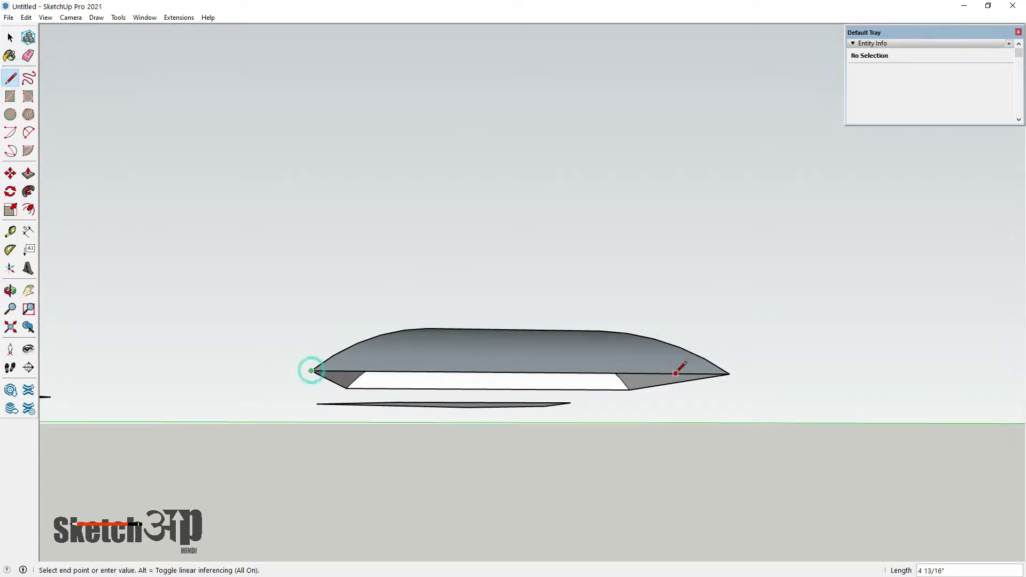
left_click(729, 374)
middle_click_drag(619, 362, 212, 286)
left_click(32, 176)
left_click(401, 373)
mouse_move(394, 438)
middle_mouse_down()
mouse_move(464, 490)
mouse_move(242, 313)
middle_mouse_up()
Soften the hard edges along the box top, right side and curved corners with the Eraser
left_click(29, 55)
mouse_move(353, 401)
left_mouse_down("ctrl")
mouse_move(431, 426)
mouse_move(598, 406)
left_mouse_up("ctrl")
middle_click_drag(598, 405, 611, 418)
left_click_drag(620, 433, 659, 390, "ctrl")
middle_click_drag(672, 390, 578, 372)
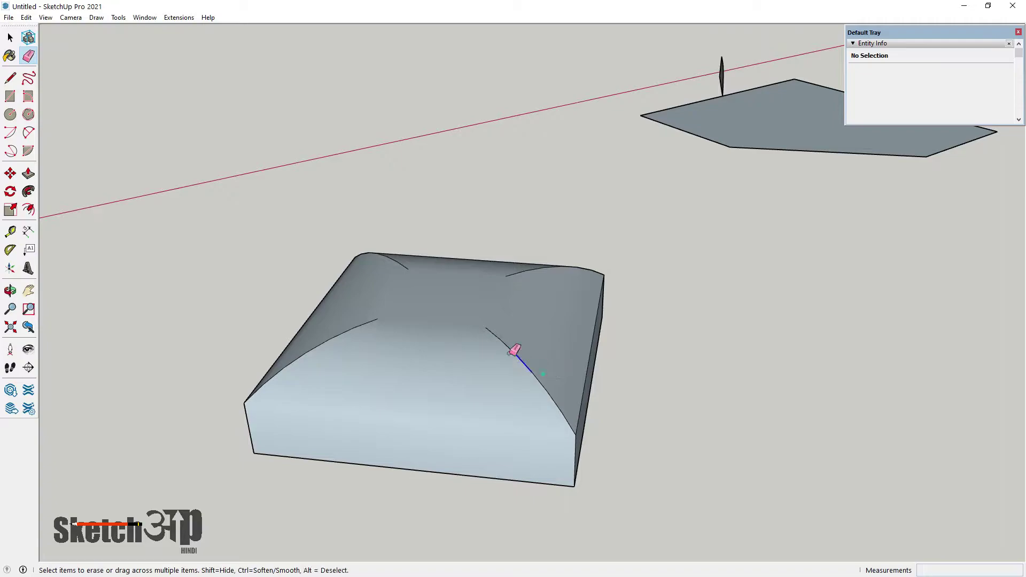
left_click_drag(509, 353, 514, 358, "ctrl")
left_click_drag(567, 417, 570, 421, "ctrl")
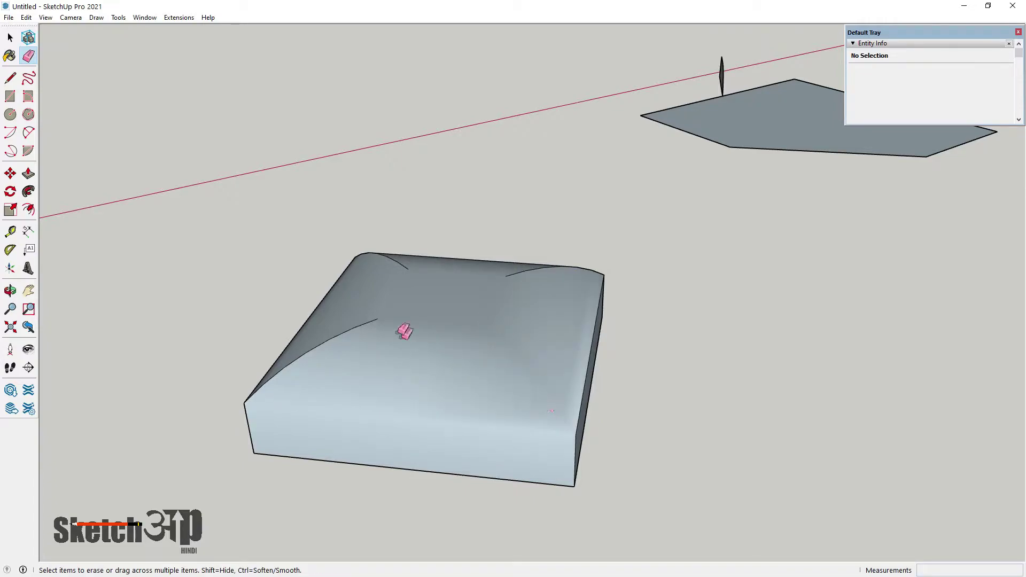
left_click_drag(295, 363, 268, 384, "ctrl")
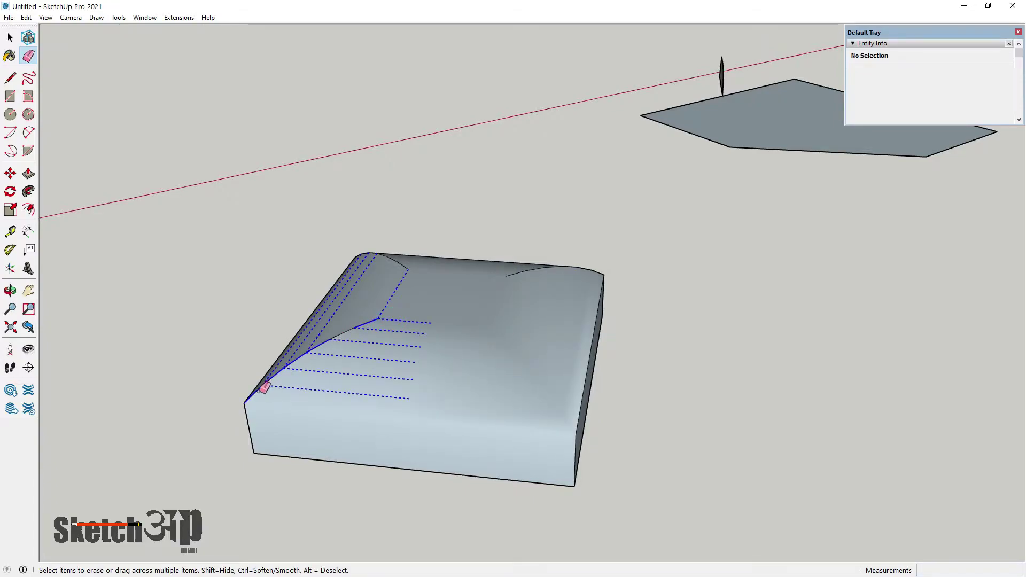
left_click_drag(329, 338, 367, 320, "ctrl")
Soften the remaining corner edges, then orbit to inspect the cushion and profile from above
middle_click_drag(342, 329, 529, 408)
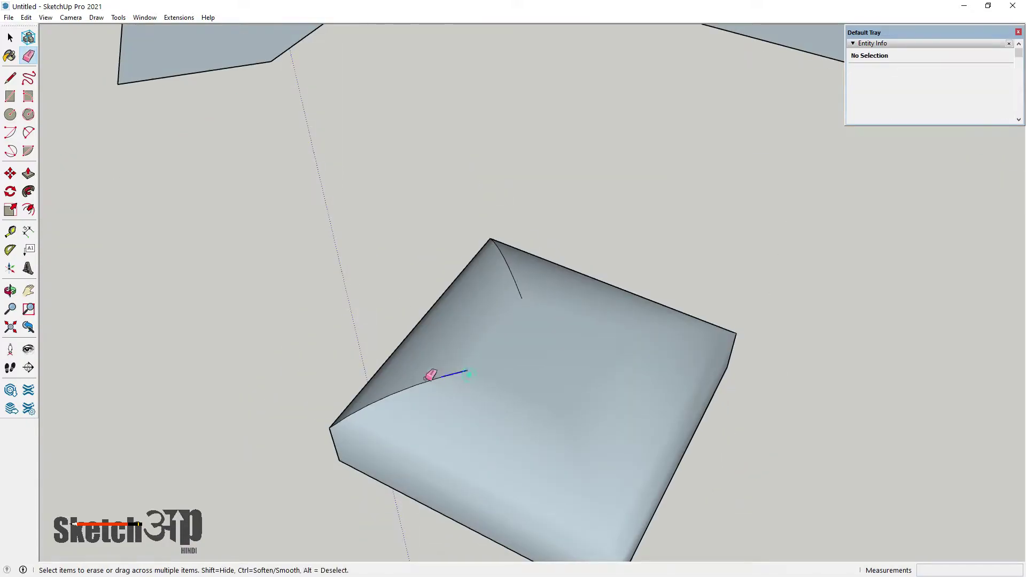
left_click_drag(348, 416, 349, 420, "ctrl")
left_click_drag(455, 366, 417, 451, "ctrl")
mouse_move(417, 451)
middle_mouse_down()
mouse_move(770, 422)
mouse_move(624, 331)
middle_mouse_up()
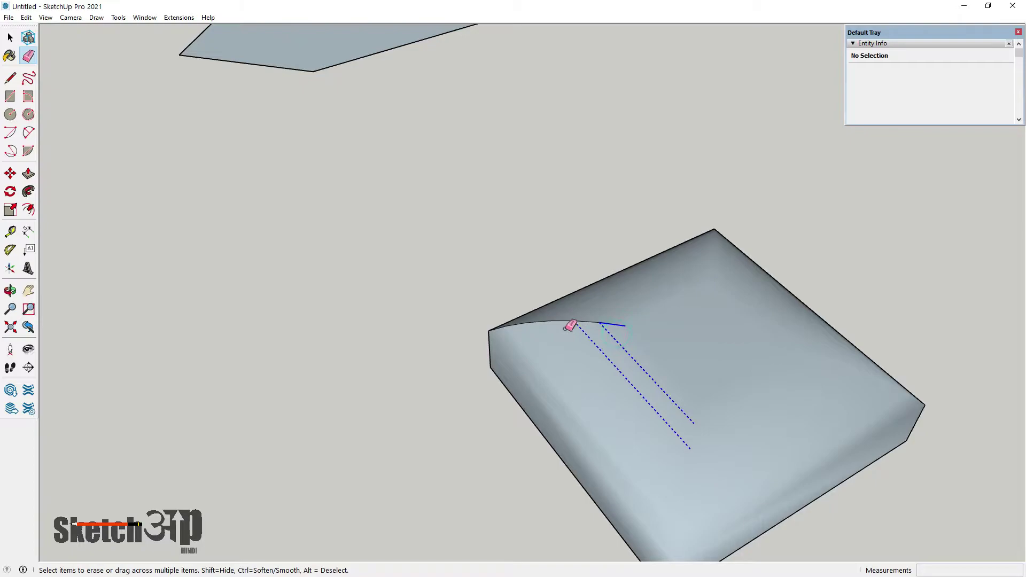
left_click_drag(507, 325, 591, 351, "ctrl")
scroll(618, 367, "down", 5)
mouse_move(618, 367)
middle_mouse_down()
mouse_move(467, 202)
mouse_move(600, 364)
mouse_move(662, 474)
mouse_move(662, 348)
mouse_move(365, 320)
middle_mouse_up()
scroll(650, 378, "down", 3)
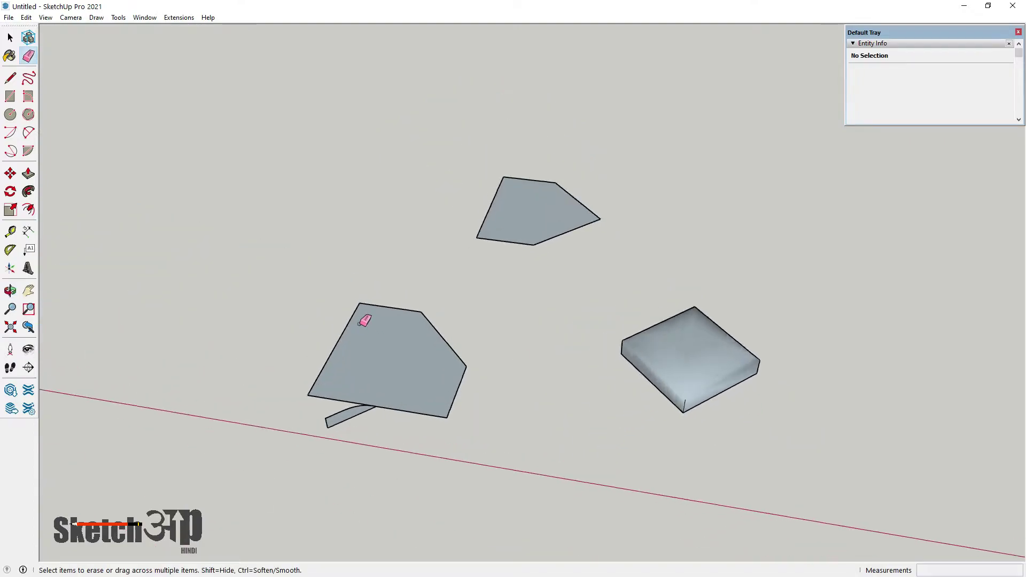
scroll(377, 342, "up", 3)
Turn the small arched profile face into a group
left_click(10, 36)
scroll(505, 223, "down", 2)
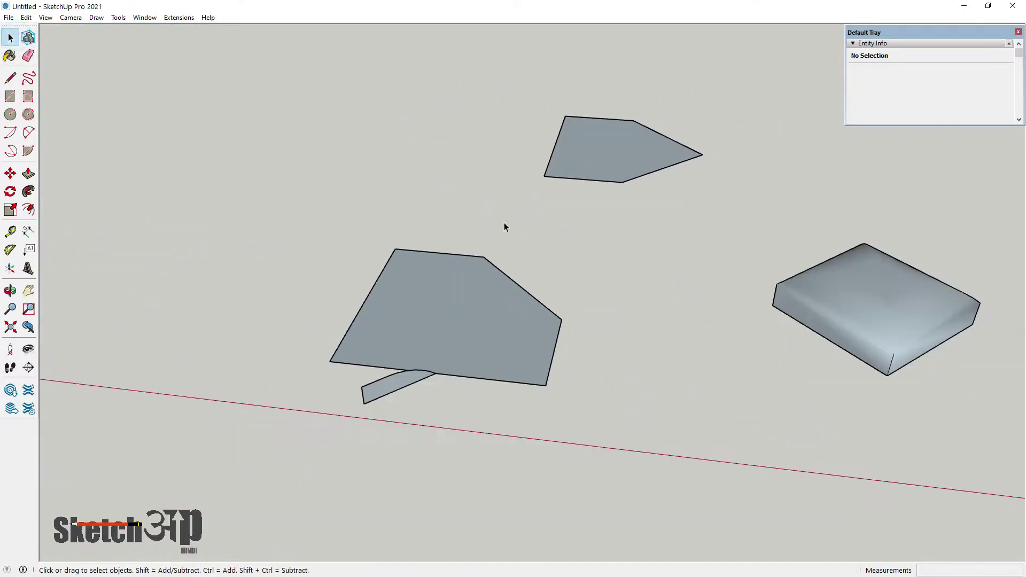
middle_click_drag(455, 364, 409, 432)
right_click(401, 418)
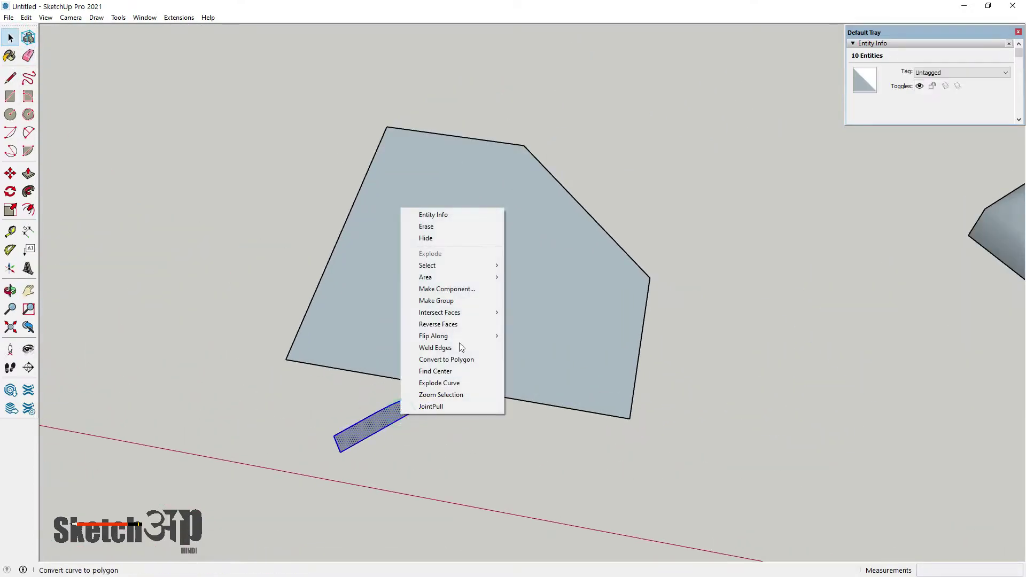
left_click(435, 300)
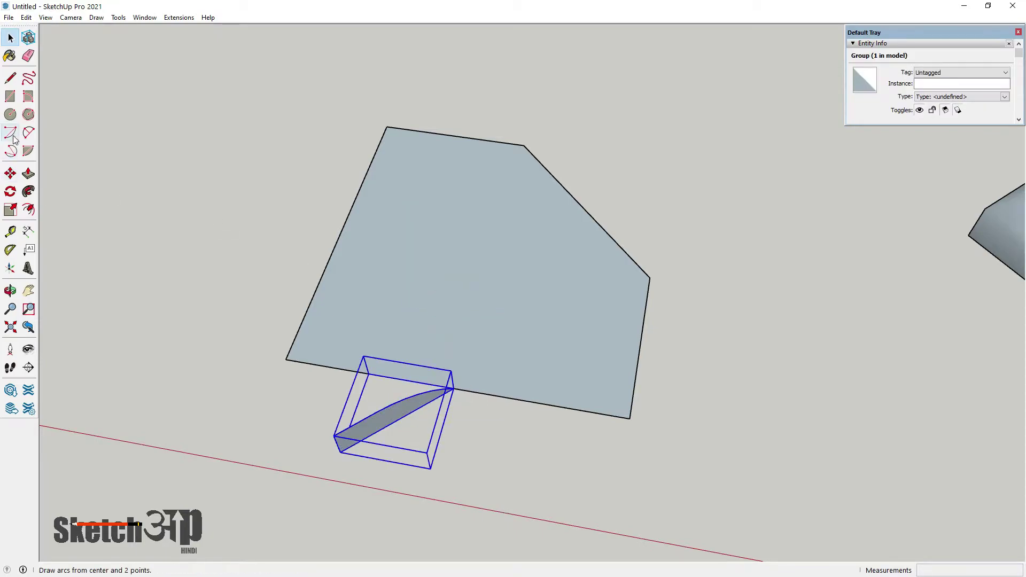
left_click(10, 191)
scroll(375, 312, "up", 2)
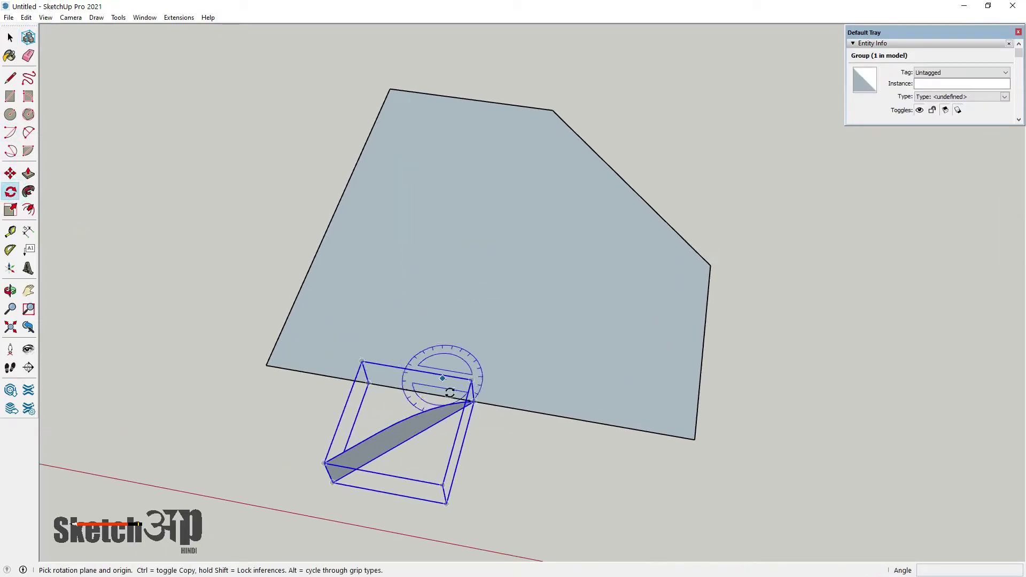
Rotate the profile group about its corner until it stands upright at 90°
left_click(473, 403)
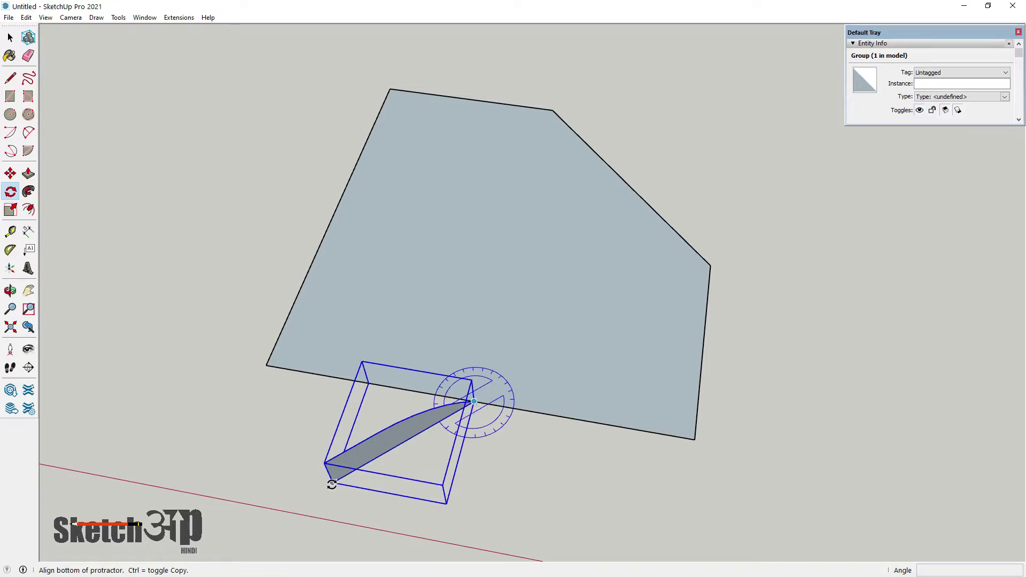
left_click(332, 485)
left_click(298, 373)
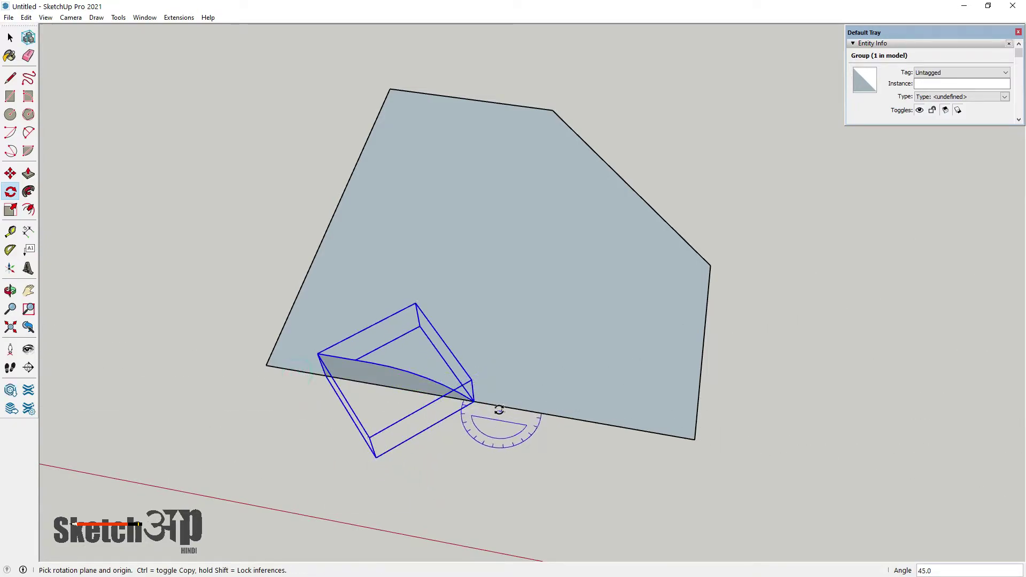
left_click(324, 374)
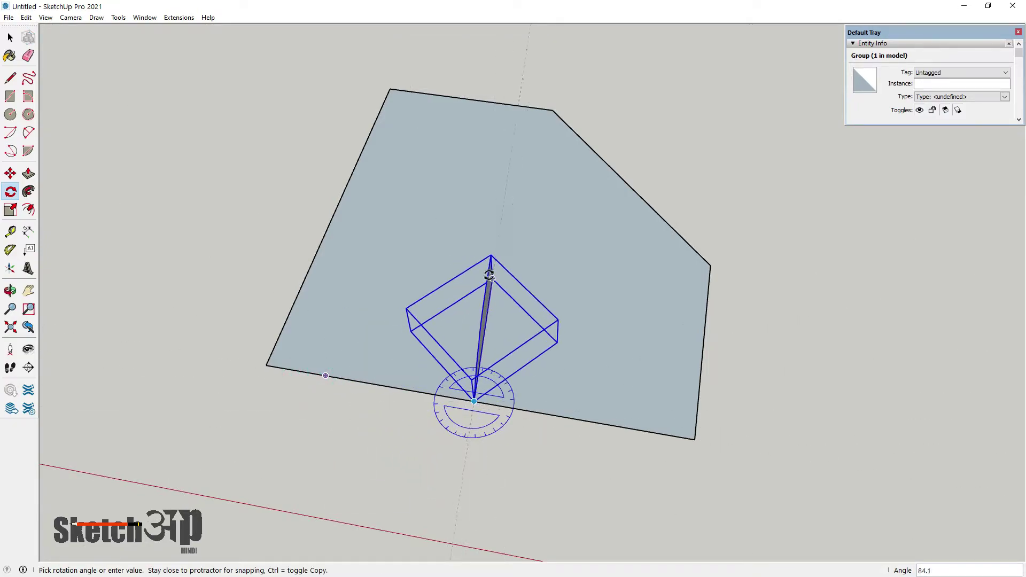
left_click(512, 266)
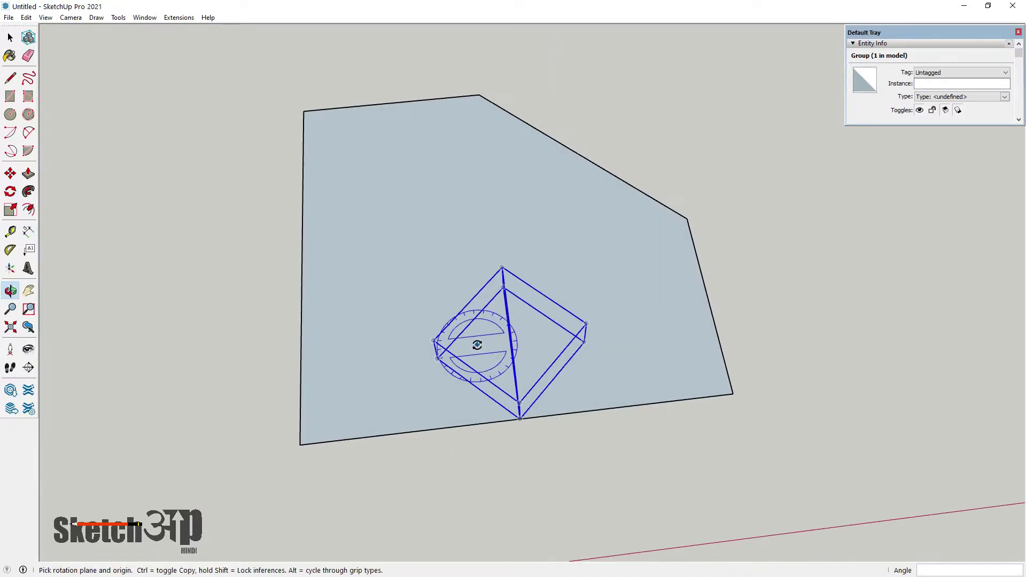
middle_click_drag(512, 266, 542, 259)
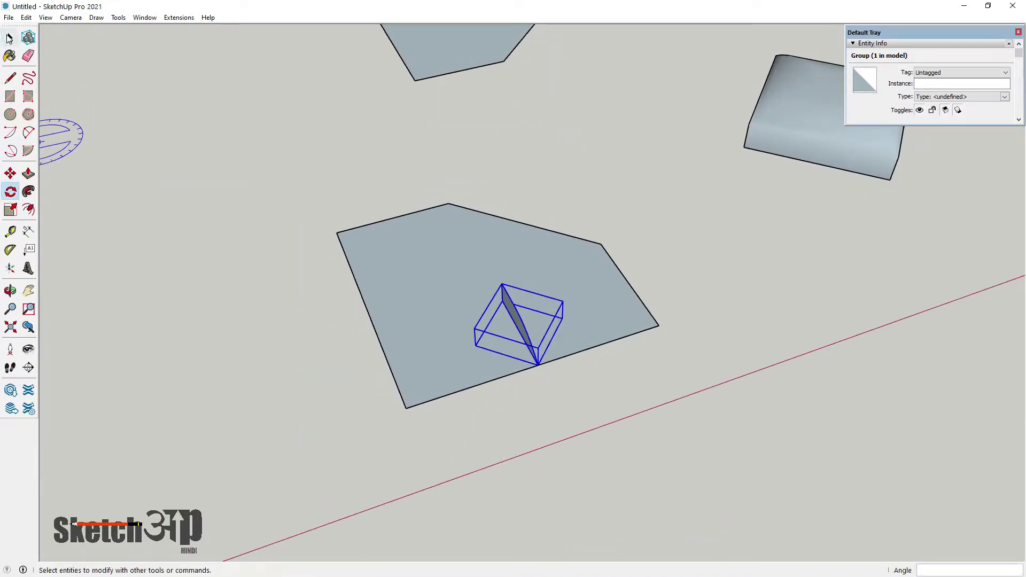
Select the profile group and bring up its context menu for editing
left_click(9, 37)
left_click(278, 258)
mouse_move(278, 257)
middle_mouse_down()
mouse_move(539, 284)
mouse_move(624, 275)
middle_mouse_up()
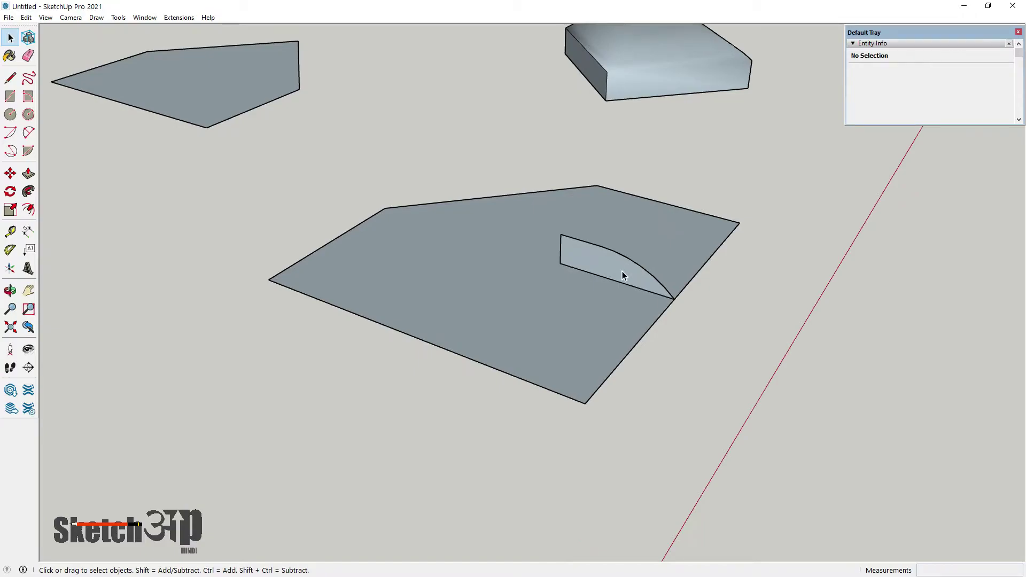
scroll(623, 271, "up", 2)
left_click(626, 275)
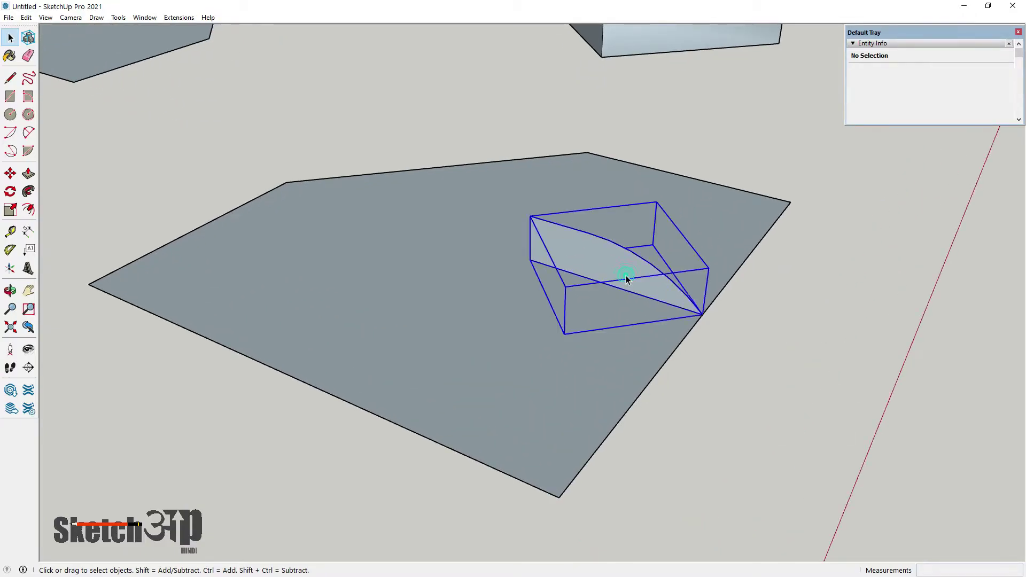
right_click(627, 275)
left_click(663, 347)
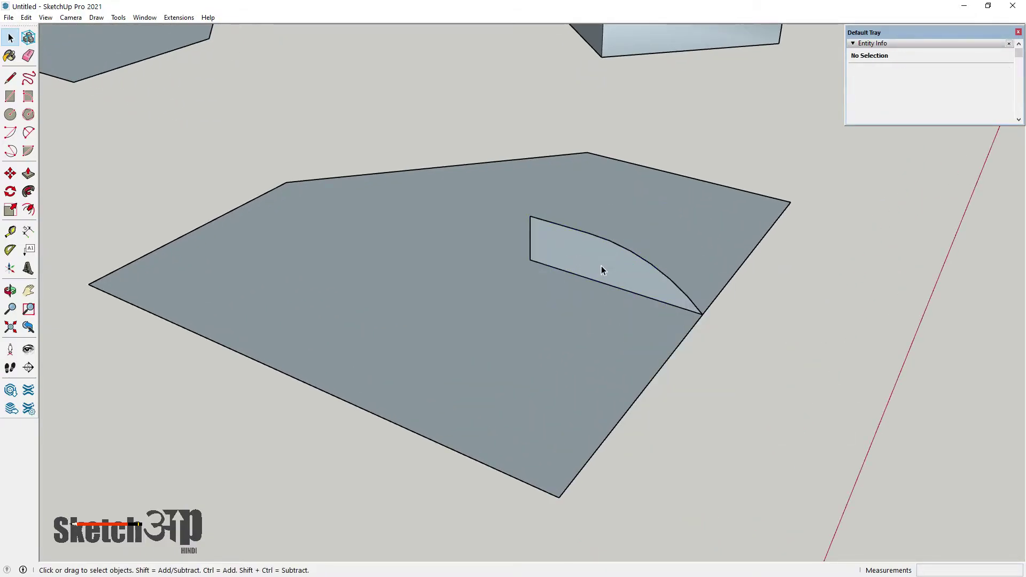
right_click(601, 266)
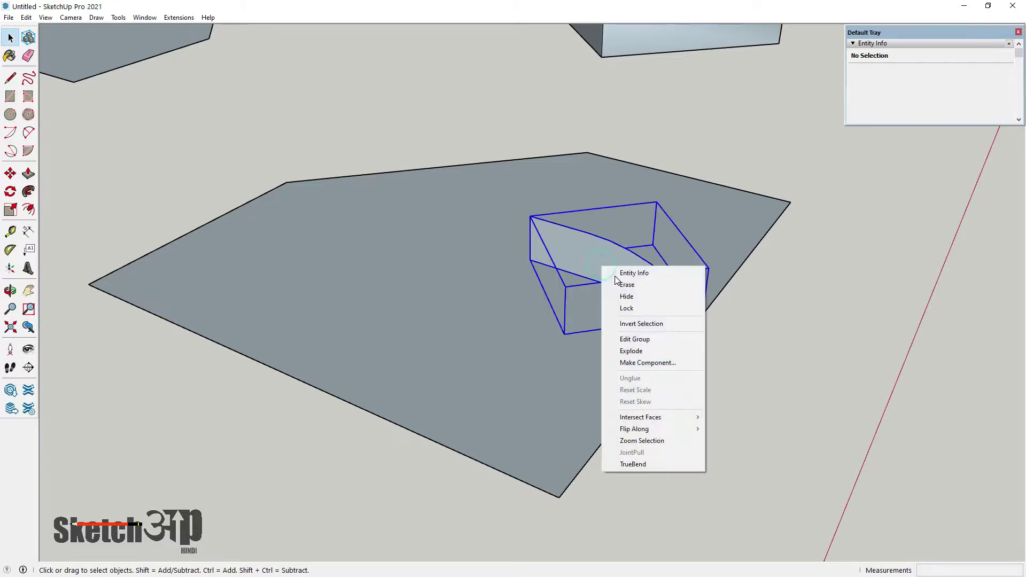
Explode the profile group and Follow Me sweep it around the pentagon face's full outline
left_click(643, 352)
middle_click_drag(610, 246, 508, 285)
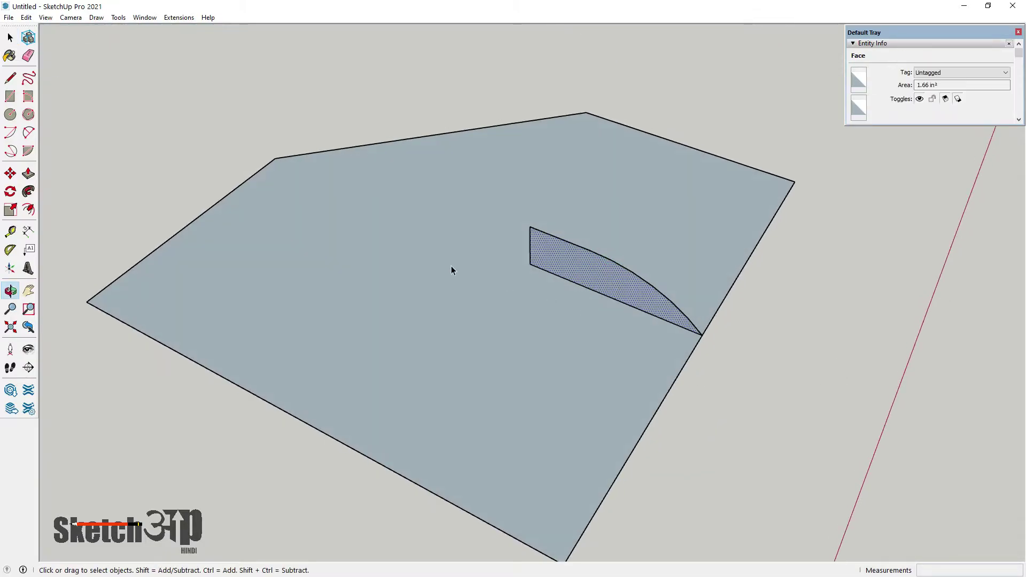
left_click(28, 191)
scroll(573, 298, "down", 3)
left_click(627, 302)
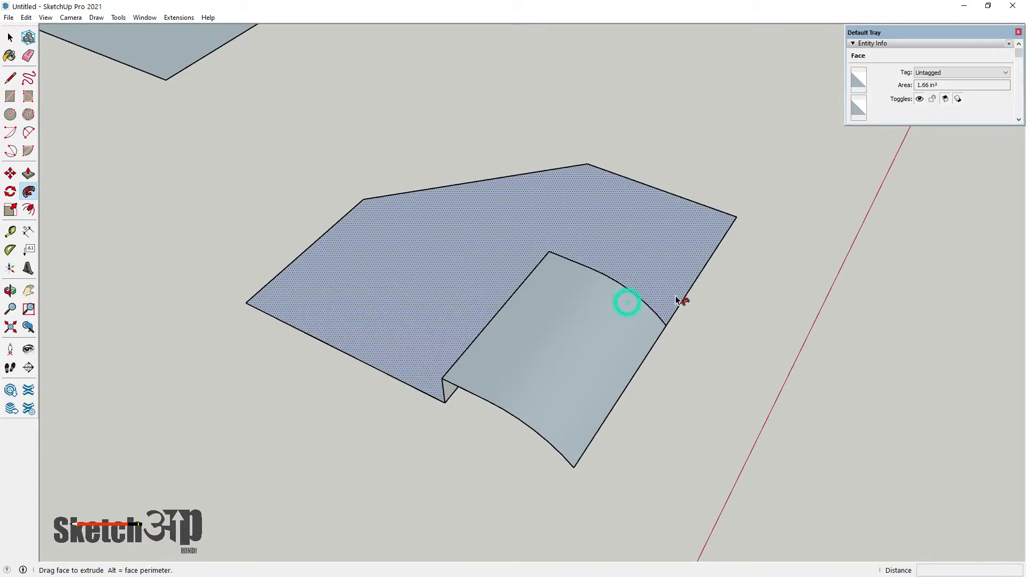
key("ctrl+z")
mouse_move(648, 303)
left_mouse_down()
mouse_move(716, 241)
mouse_move(362, 200)
mouse_move(479, 445)
mouse_move(641, 375)
mouse_move(666, 335)
left_mouse_up()
mouse_move(669, 328)
middle_mouse_down()
mouse_move(594, 287)
mouse_move(63, 87)
middle_mouse_up()
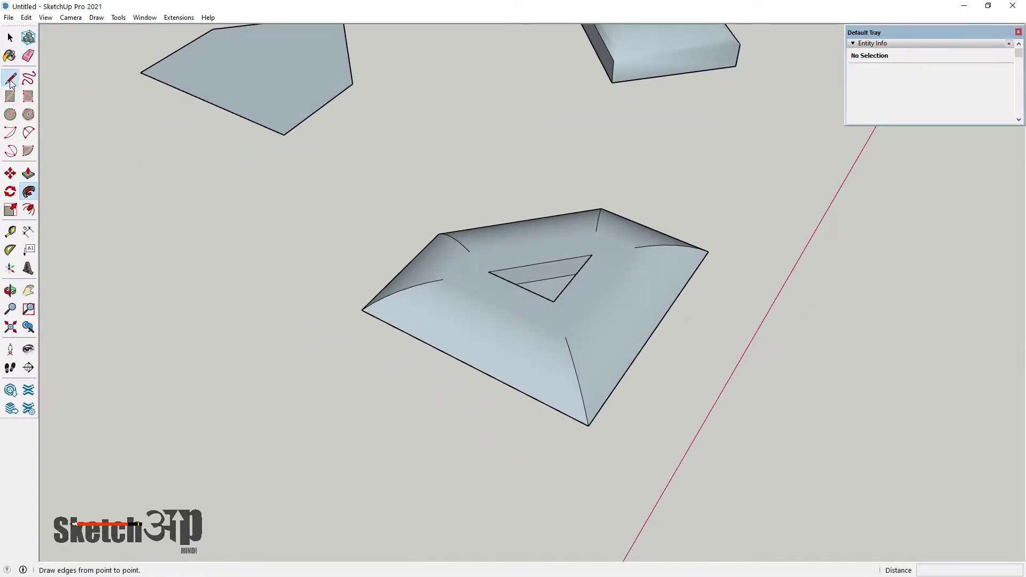
Start a line at a corner of the triangular centre opening
left_click(11, 81)
scroll(529, 293, "up", 2)
left_click(470, 260)
Close the triangular opening with an edge, then erase its leftover lower-left and centre lines
left_click(624, 234)
left_click(29, 56)
scroll(508, 266, "up", 1)
left_click(520, 284)
left_click(635, 269)
scroll(634, 267, "down", 1)
scroll(632, 264, "down", 1)
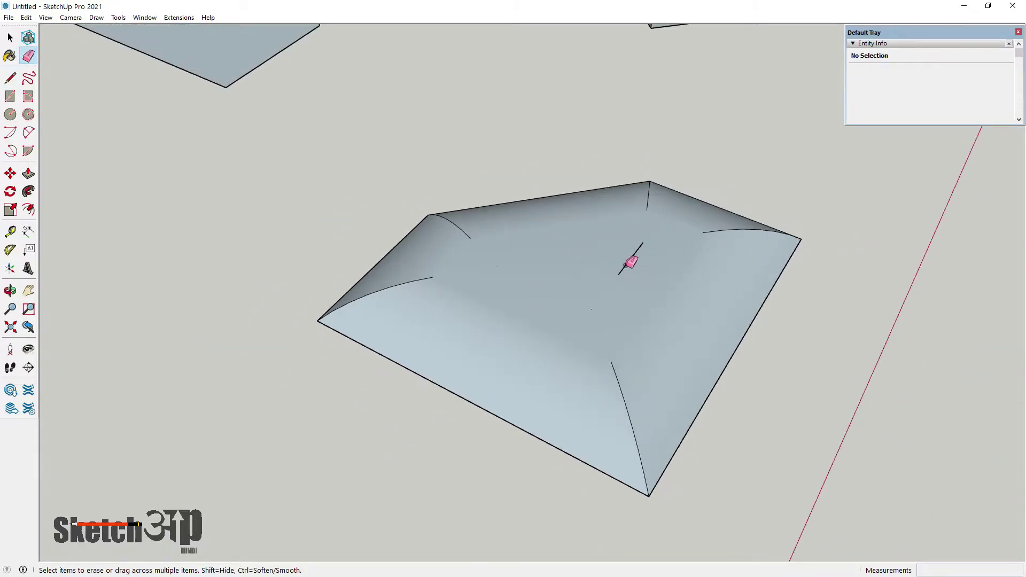
scroll(640, 242, "down", 2)
Soften the corner and seam edges across the arched surface, orbiting between passes
middle_click_drag(546, 293, 600, 324)
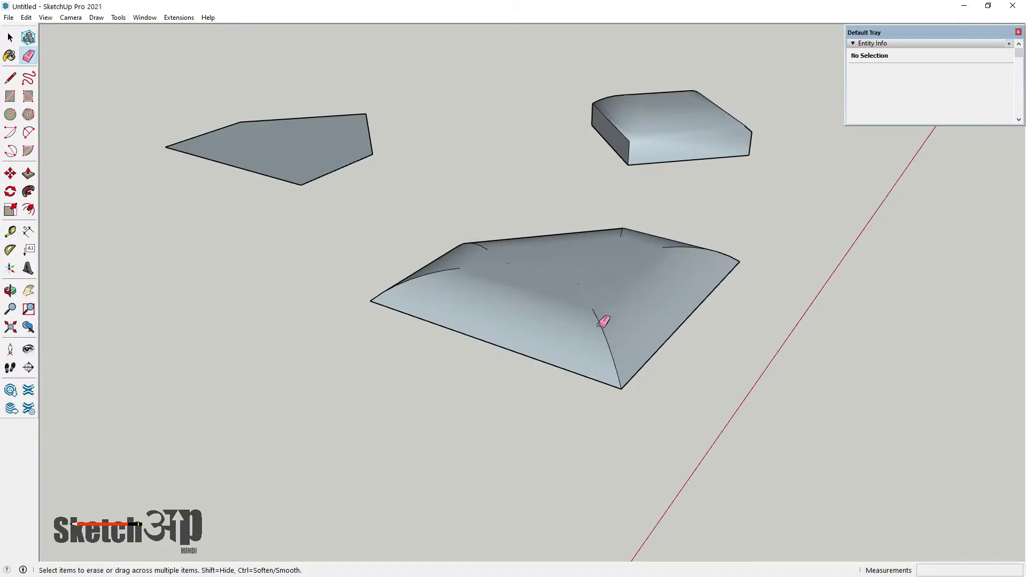
left_click(622, 374)
mouse_move(630, 298)
middle_mouse_down()
mouse_move(552, 300)
mouse_move(565, 348)
middle_mouse_up()
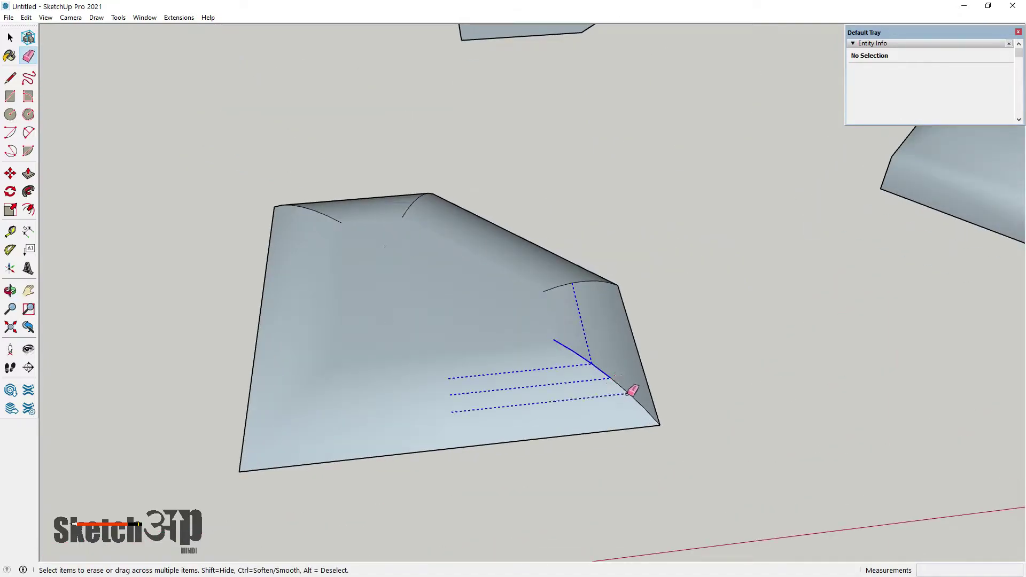
left_click_drag(648, 402, 646, 401, "ctrl")
mouse_move(619, 371)
middle_mouse_down()
mouse_move(254, 321)
mouse_move(494, 276)
middle_mouse_up()
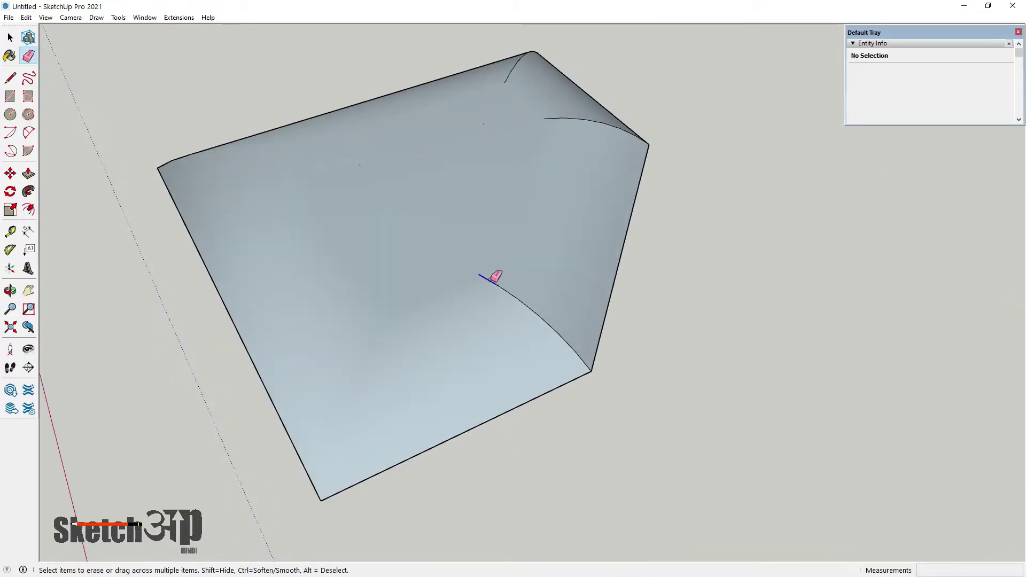
left_click_drag(529, 305, 532, 298, "ctrl")
mouse_move(531, 298)
middle_mouse_down()
mouse_move(533, 220)
mouse_move(661, 207)
middle_mouse_up()
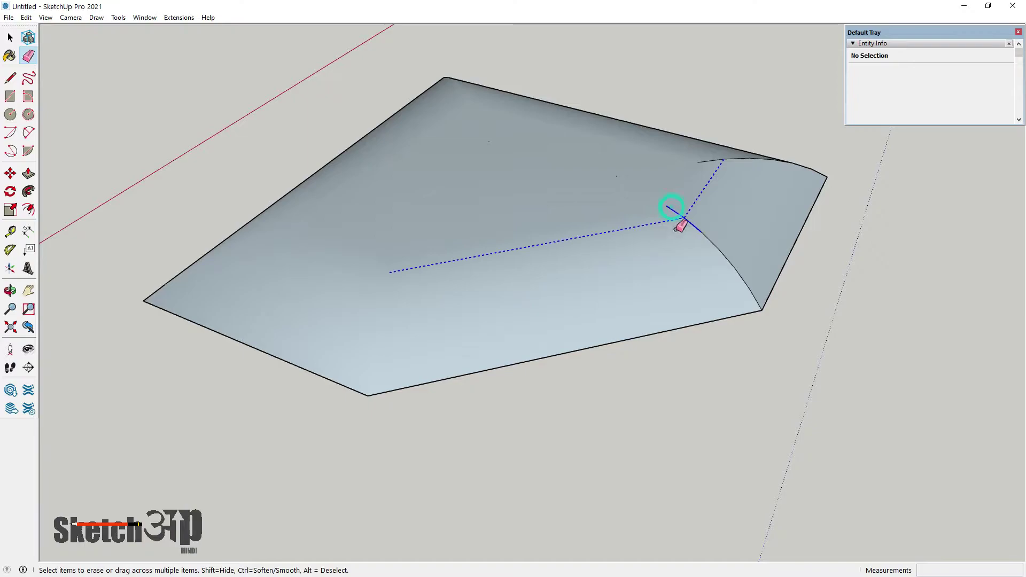
left_click_drag(755, 288, 754, 290, "ctrl")
mouse_move(754, 290)
middle_mouse_down()
mouse_move(380, 252)
mouse_move(707, 356)
middle_mouse_up()
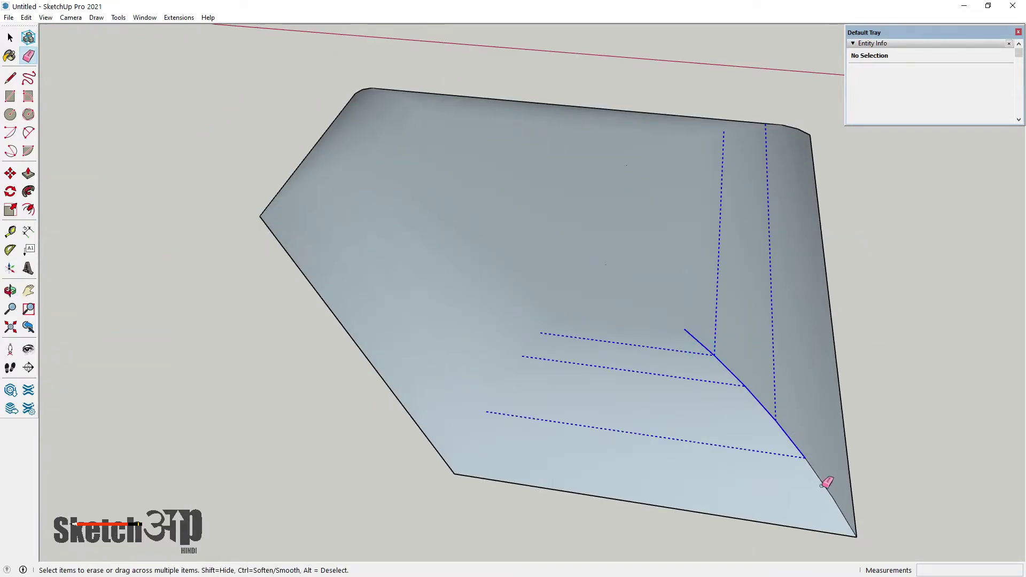
left_click_drag(850, 505, 719, 426, "ctrl")
mouse_move(720, 426)
middle_mouse_down()
mouse_move(554, 231)
mouse_move(387, 261)
mouse_move(528, 338)
mouse_move(648, 171)
mouse_move(582, 251)
middle_mouse_up()
mouse_move(473, 308)
middle_mouse_down()
mouse_move(371, 331)
mouse_move(313, 229)
mouse_move(531, 243)
mouse_move(298, 268)
mouse_move(495, 293)
mouse_move(563, 275)
mouse_move(650, 282)
mouse_move(426, 351)
mouse_move(87, 177)
mouse_move(600, 199)
mouse_move(733, 232)
middle_mouse_up()
left_click(29, 173)
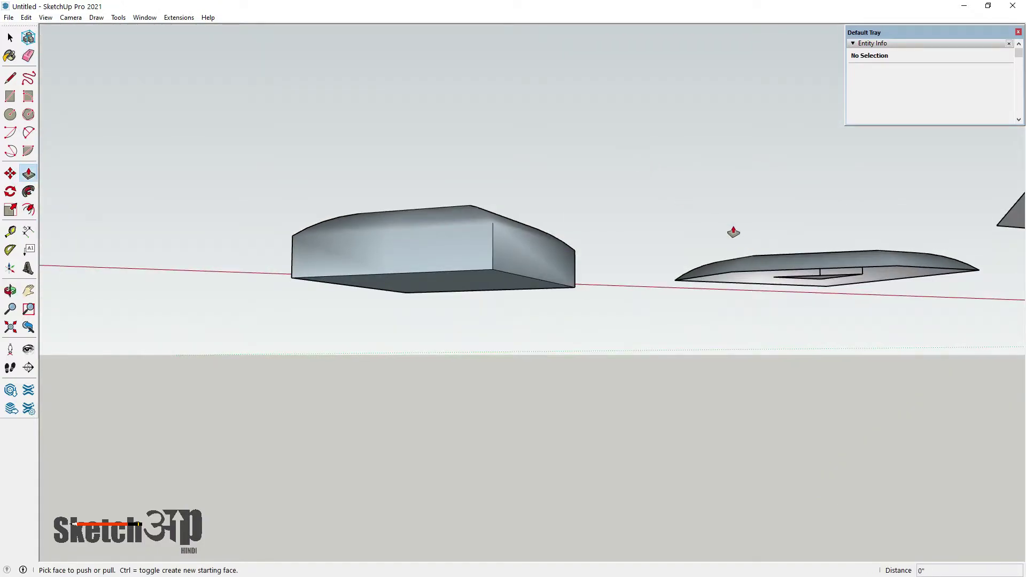
Remove stray lines under the arched shape and draw a line closing its underside face
left_click(28, 56)
scroll(834, 267, "up", 3)
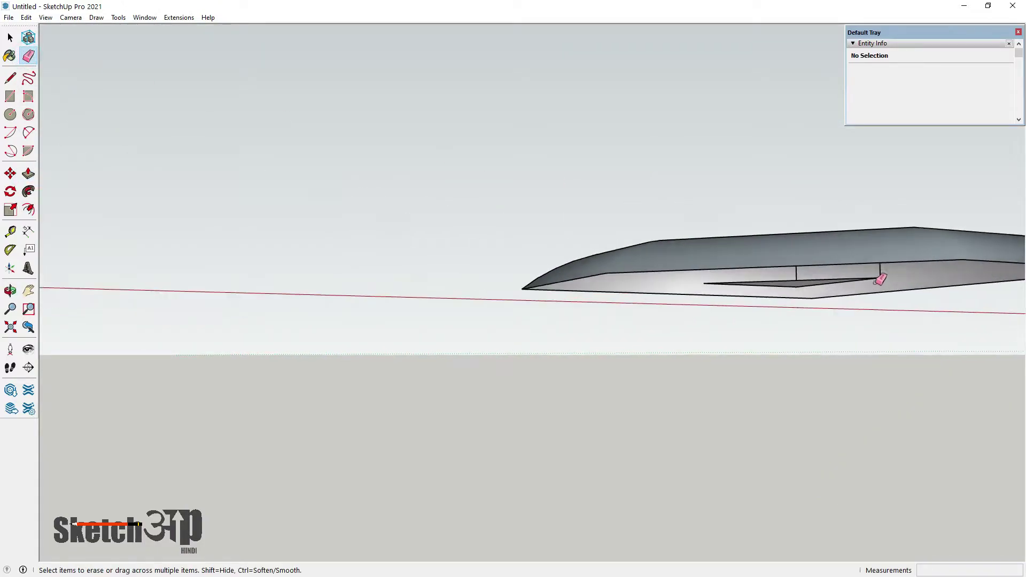
mouse_move(882, 275)
middle_mouse_down()
mouse_move(813, 244)
mouse_move(796, 284)
middle_mouse_up()
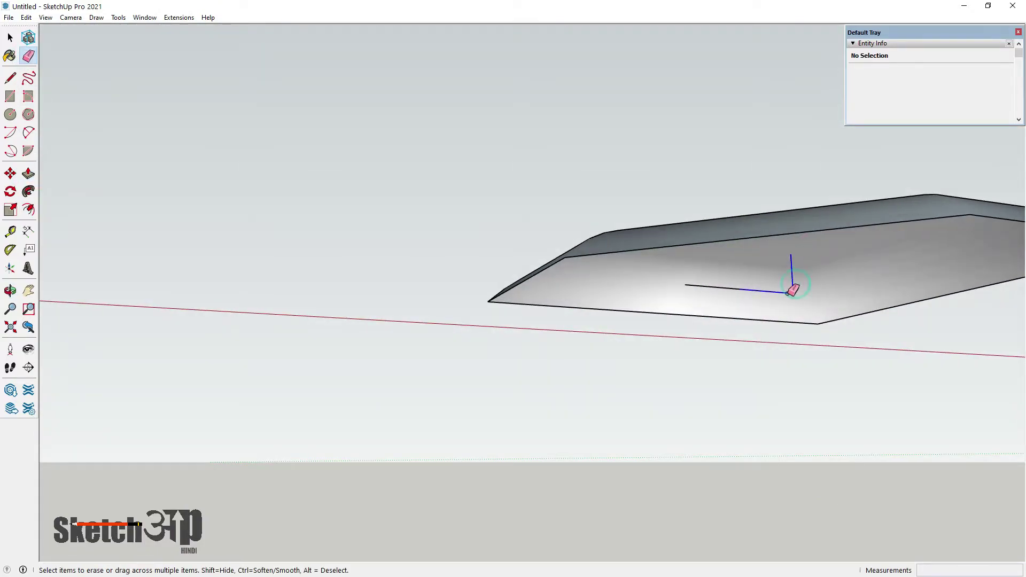
left_click(11, 78)
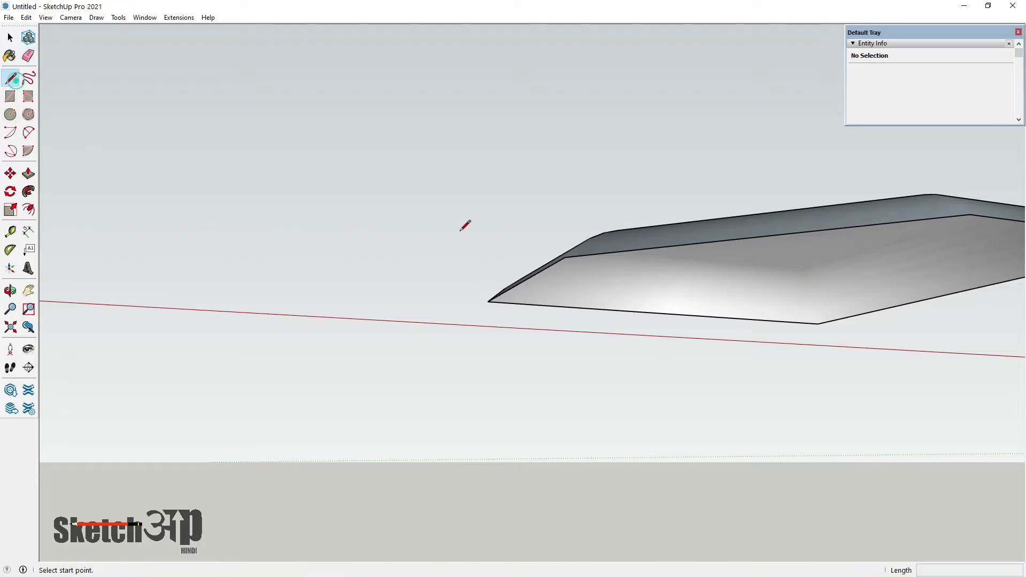
left_click(487, 301)
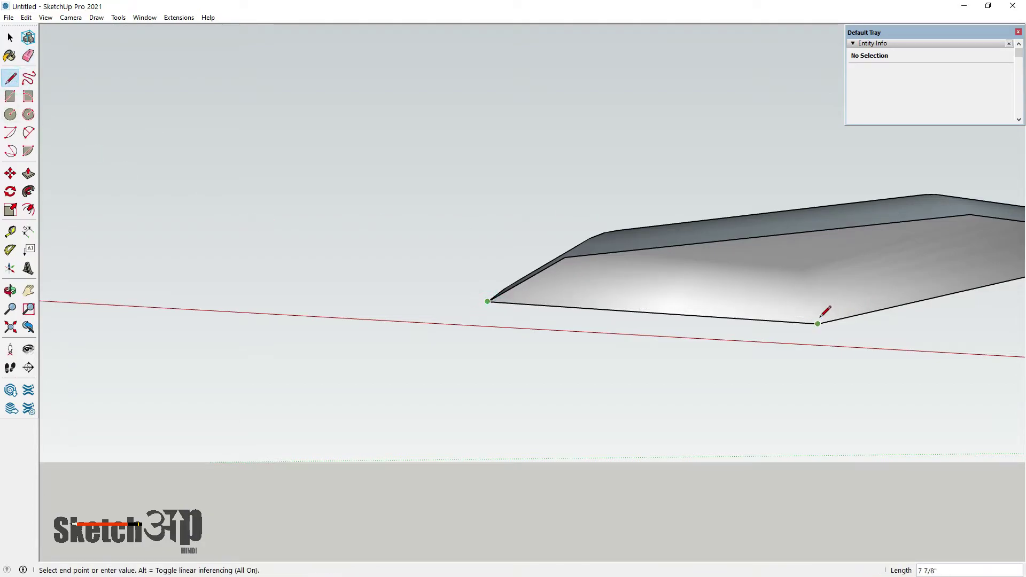
left_click(818, 322)
scroll(410, 214, "down", 3)
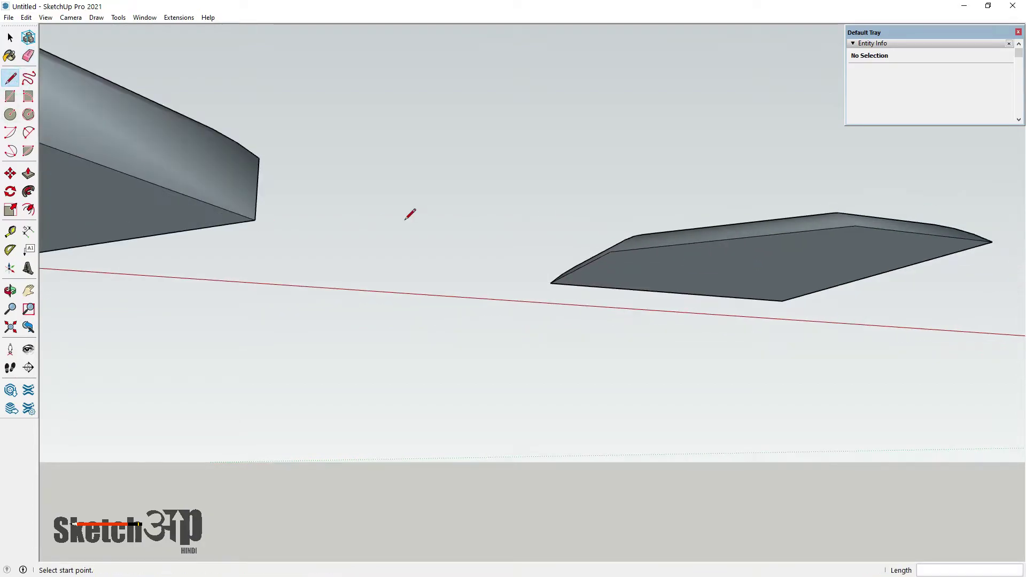
Push/pull the new bottom face to match the first cushion's corner thickness
left_click(28, 173)
mouse_move(668, 224)
middle_mouse_down()
mouse_move(680, 337)
mouse_move(731, 279)
mouse_move(749, 236)
middle_mouse_up()
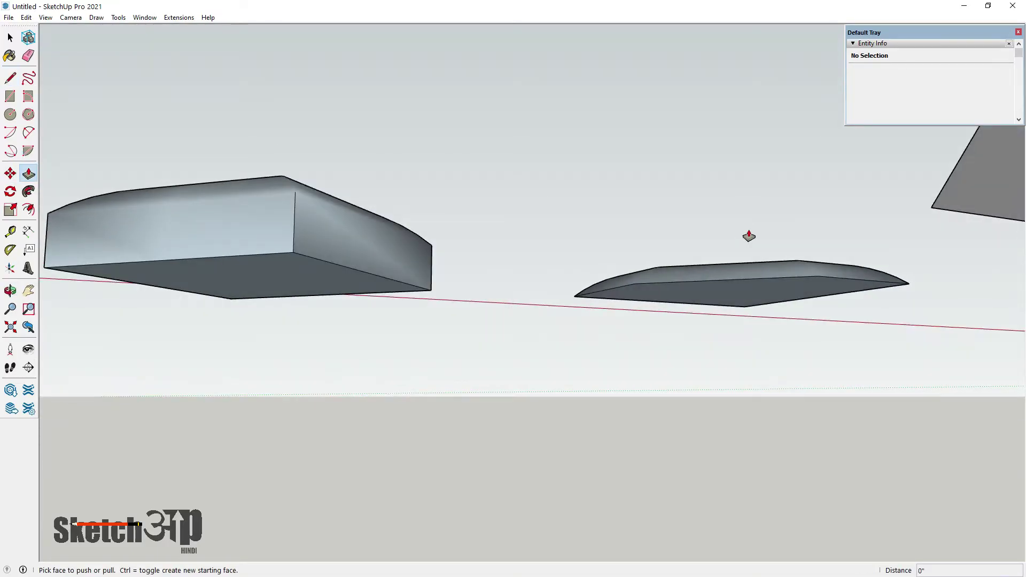
left_click(733, 300)
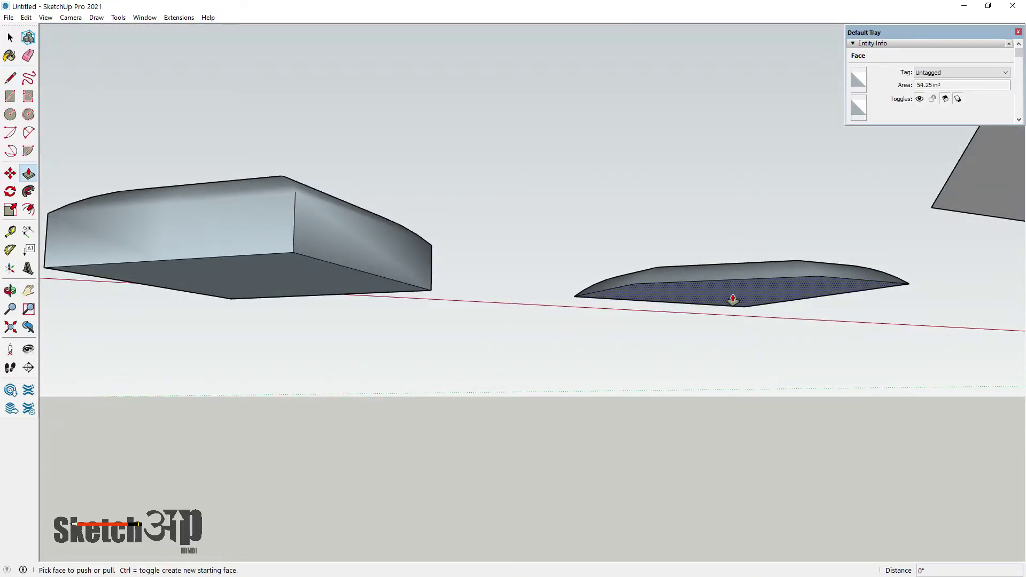
mouse_move(736, 280)
middle_mouse_down()
mouse_move(710, 378)
mouse_move(704, 212)
middle_mouse_up()
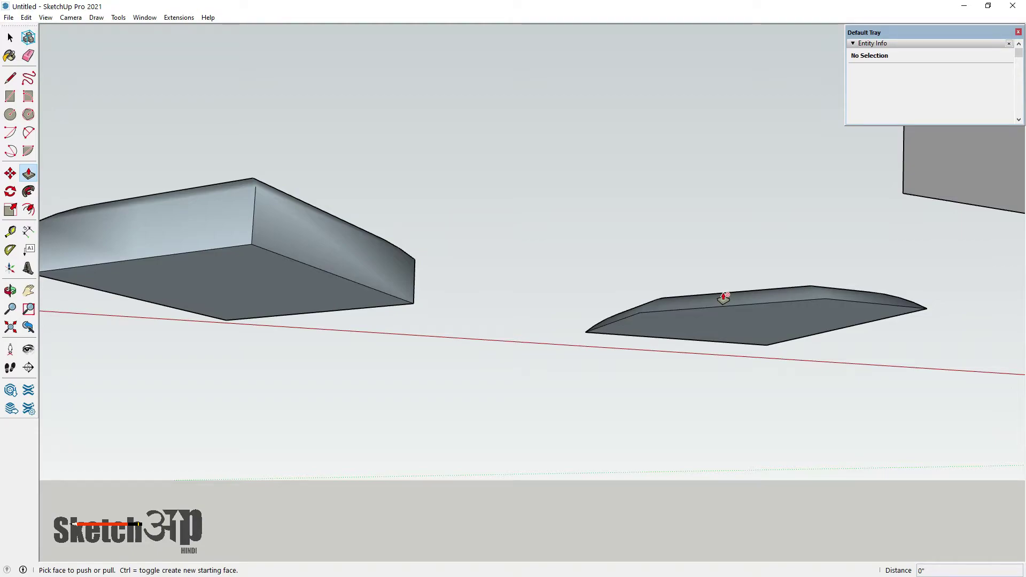
mouse_move(724, 311)
middle_mouse_down()
mouse_move(722, 335)
mouse_move(710, 264)
mouse_move(730, 520)
middle_mouse_up()
key("p")
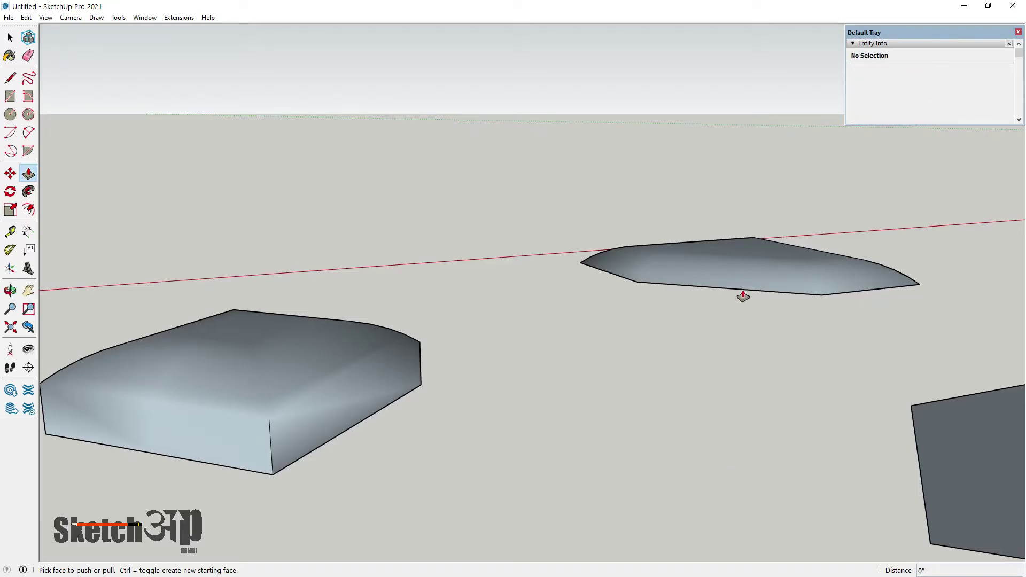
mouse_move(743, 297)
middle_mouse_down()
mouse_move(738, 229)
mouse_move(724, 298)
mouse_move(714, 147)
mouse_move(717, 209)
middle_mouse_up()
left_click(713, 357)
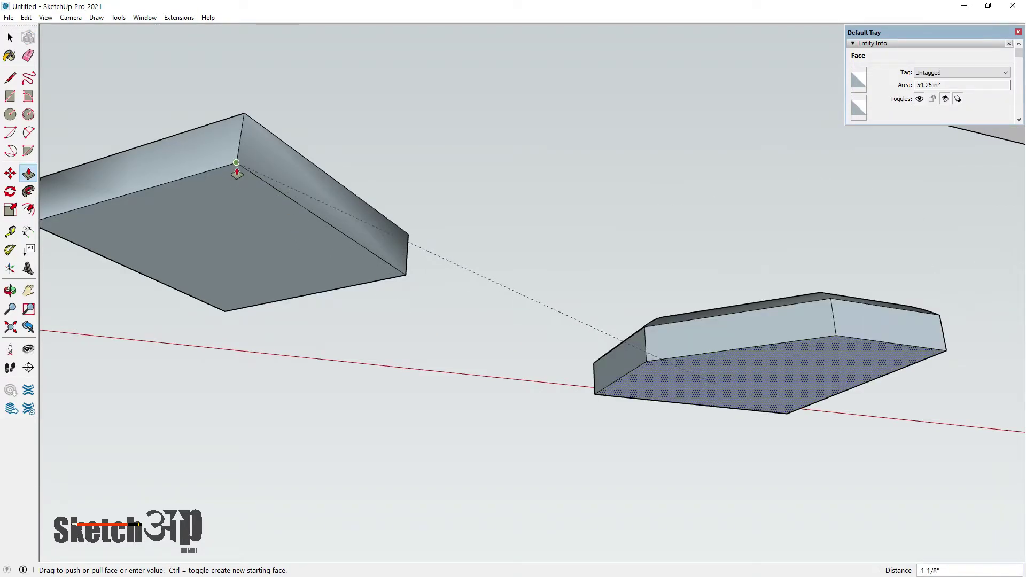
left_click(236, 163)
middle_click_drag(236, 172, 124, 143)
Soften the new cushion's top, front and side edges with the Eraser
key("e")
scroll(458, 241, "up", 3)
scroll(550, 258, "up", 3)
left_click(483, 247)
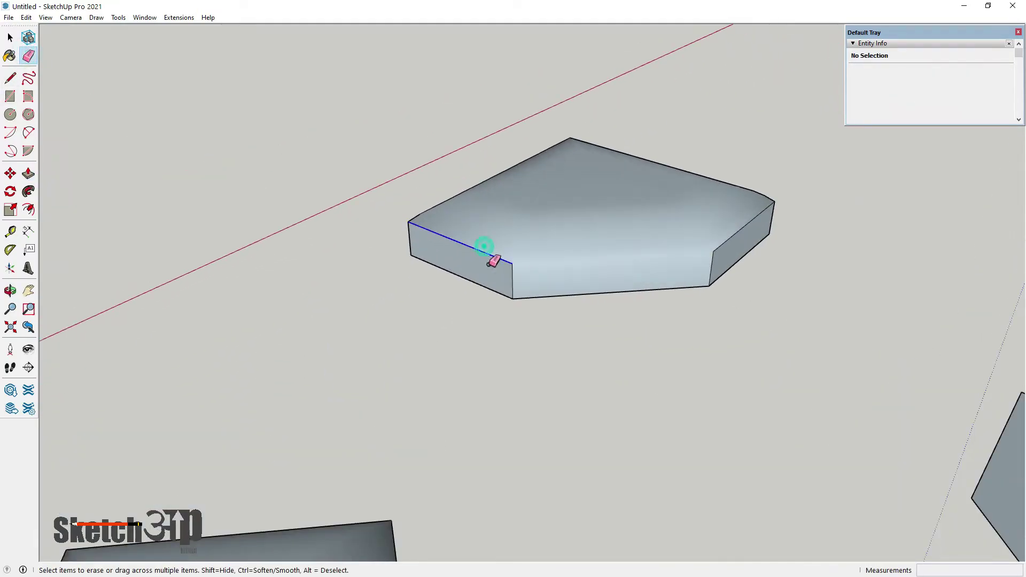
mouse_move(516, 264)
middle_mouse_down()
mouse_move(923, 337)
mouse_move(601, 278)
middle_mouse_up()
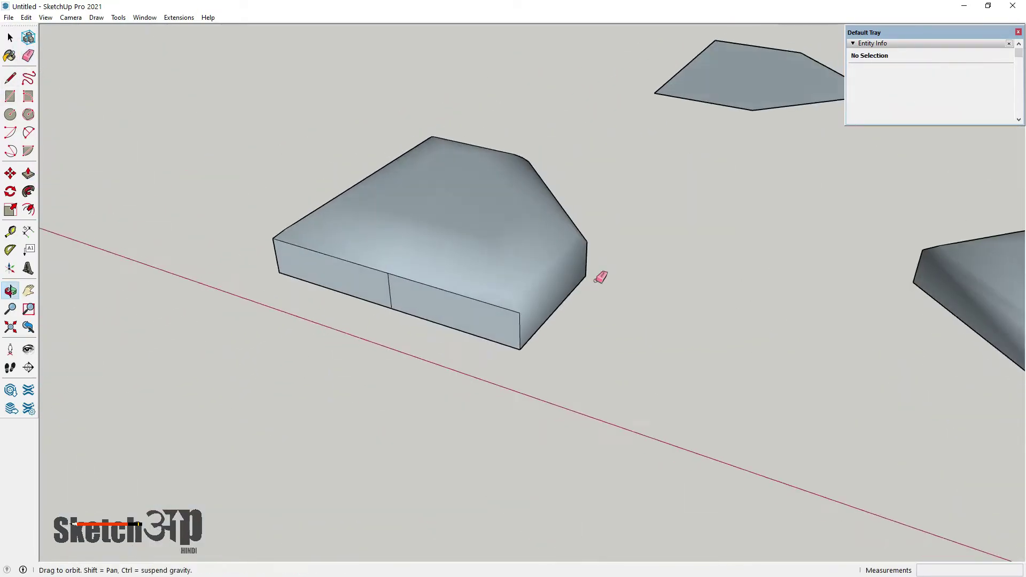
left_click(526, 317, "ctrl")
left_click(381, 272, "ctrl")
middle_click_drag(382, 268, 812, 266)
left_click(505, 332, "ctrl")
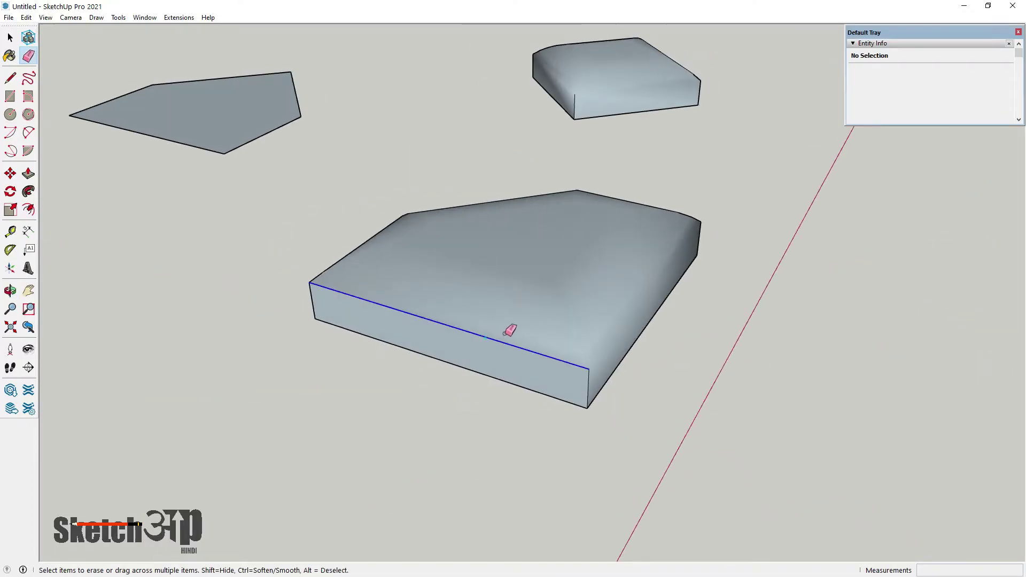
mouse_move(573, 355)
middle_mouse_down()
mouse_move(442, 392)
mouse_move(435, 431)
mouse_move(406, 417)
middle_mouse_up()
key("space")
mouse_move(58, 62)
middle_mouse_down()
mouse_move(171, 84)
mouse_move(413, 341)
mouse_move(597, 274)
middle_mouse_up()
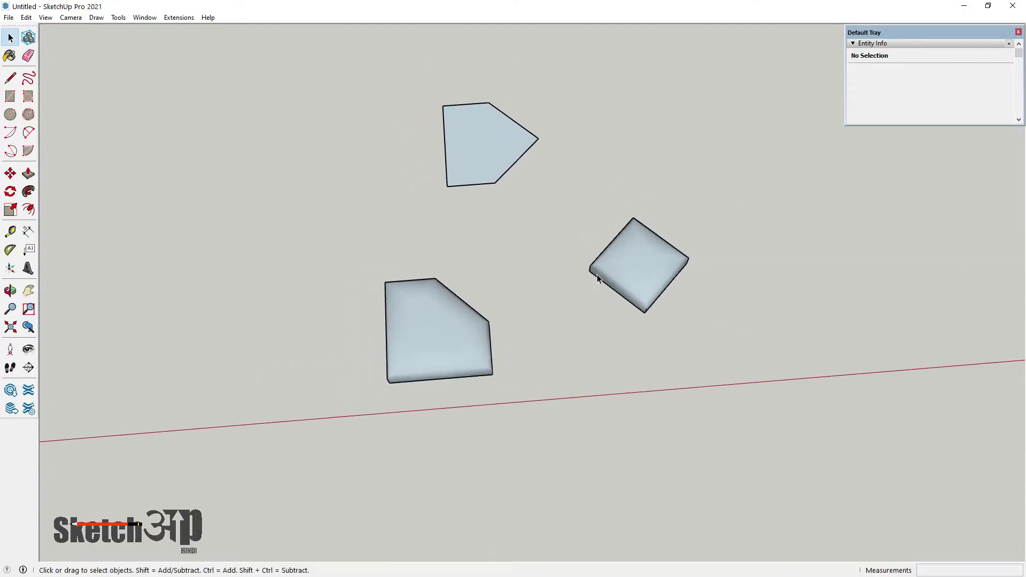
Group the whole square cushion and convert the group into a component
scroll(577, 218, "up", 2)
left_click(672, 305)
scroll(672, 306, "up", 1)
triple_click(663, 299)
right_click(658, 297)
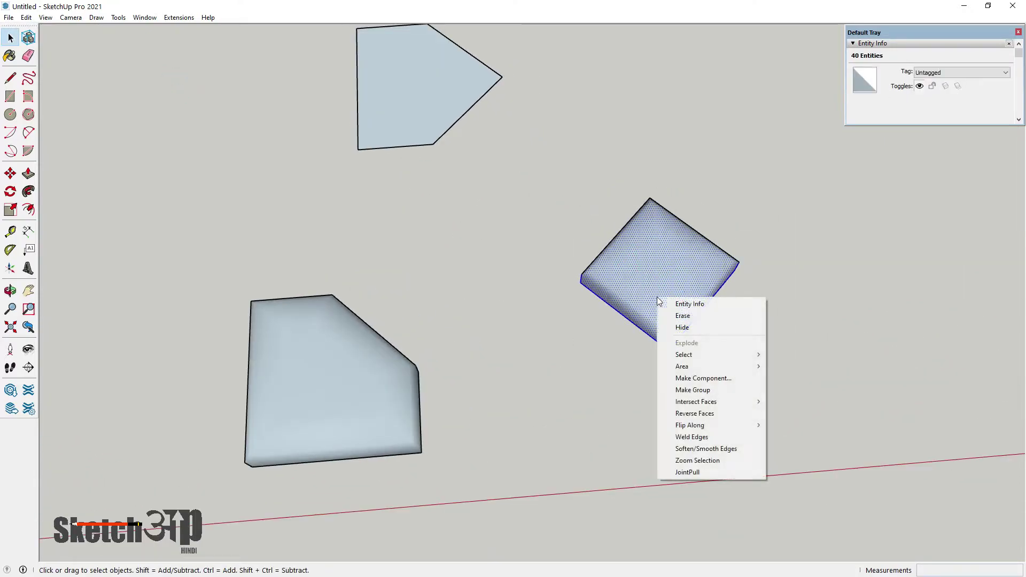
left_click(712, 391)
right_click(661, 265)
left_click(710, 364)
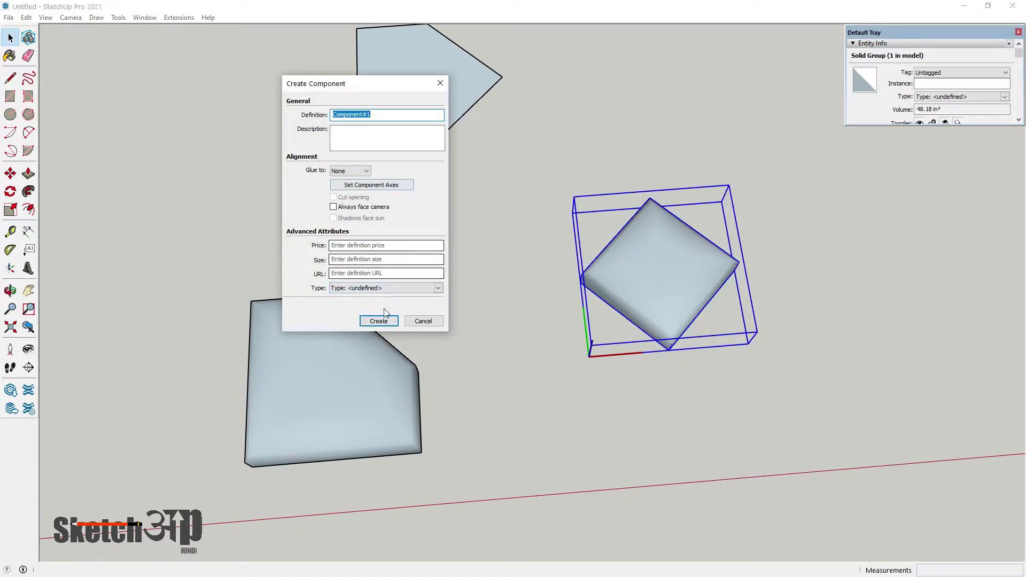
left_click(379, 321)
Copy the cushion component beside itself and repeat it into a row of six
middle_click_drag(582, 337, 617, 290)
scroll(676, 277, "up", 3)
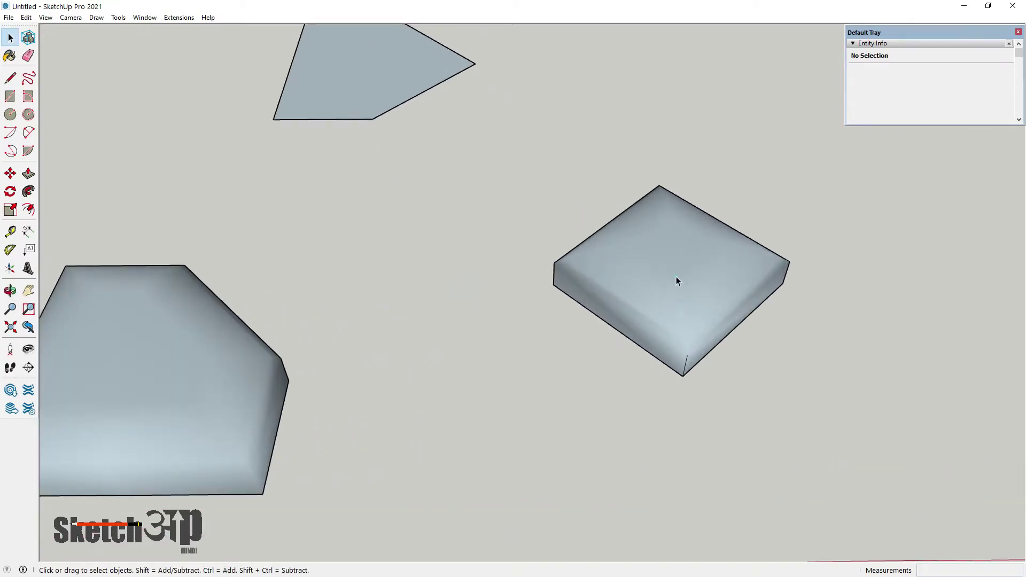
left_click(675, 277)
left_click(9, 174)
scroll(588, 321, "down", 2)
scroll(647, 359, "up", 2)
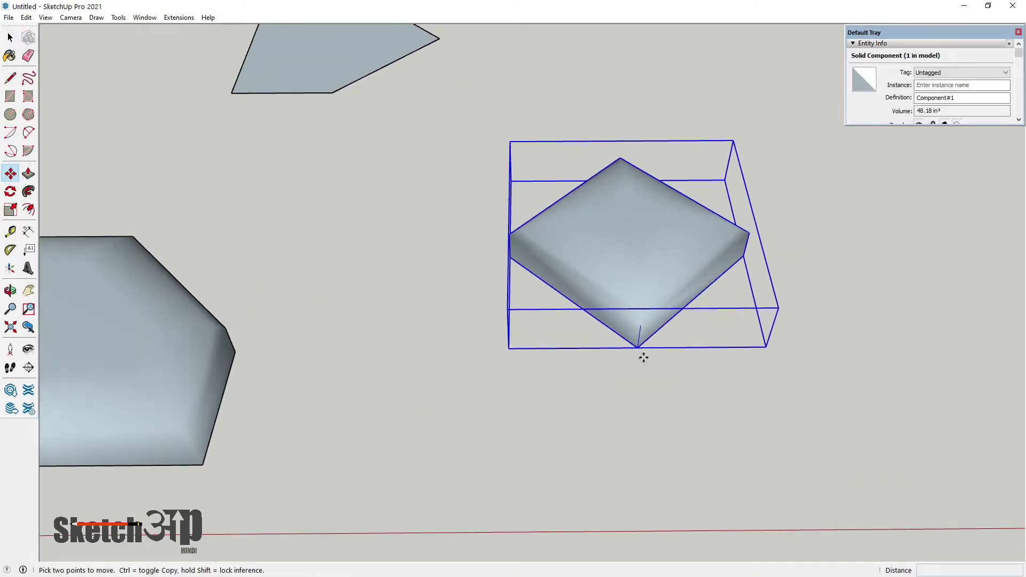
key("ctrl")
middle_click_drag(648, 339, 565, 248)
left_click(626, 342)
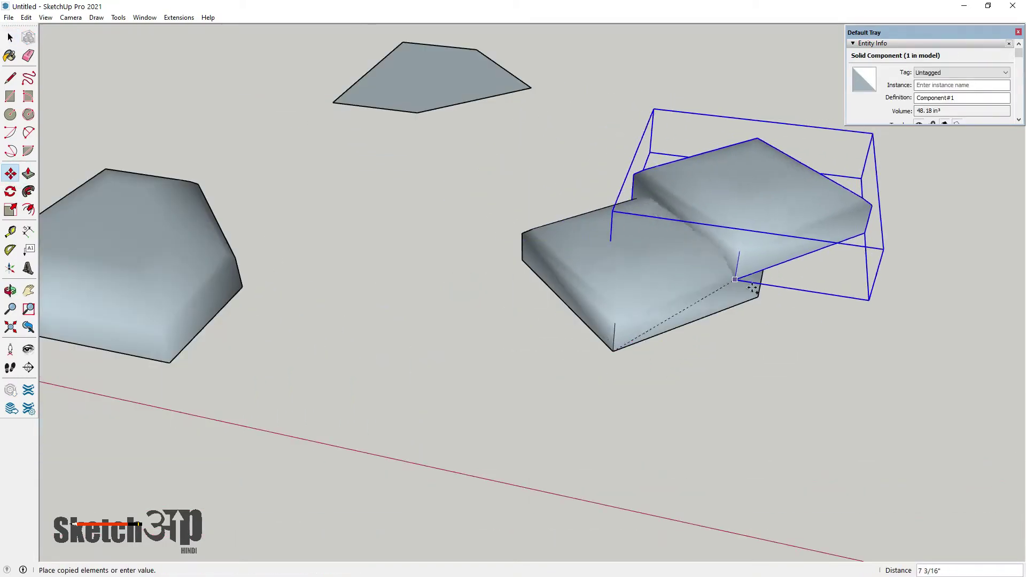
left_click(762, 297)
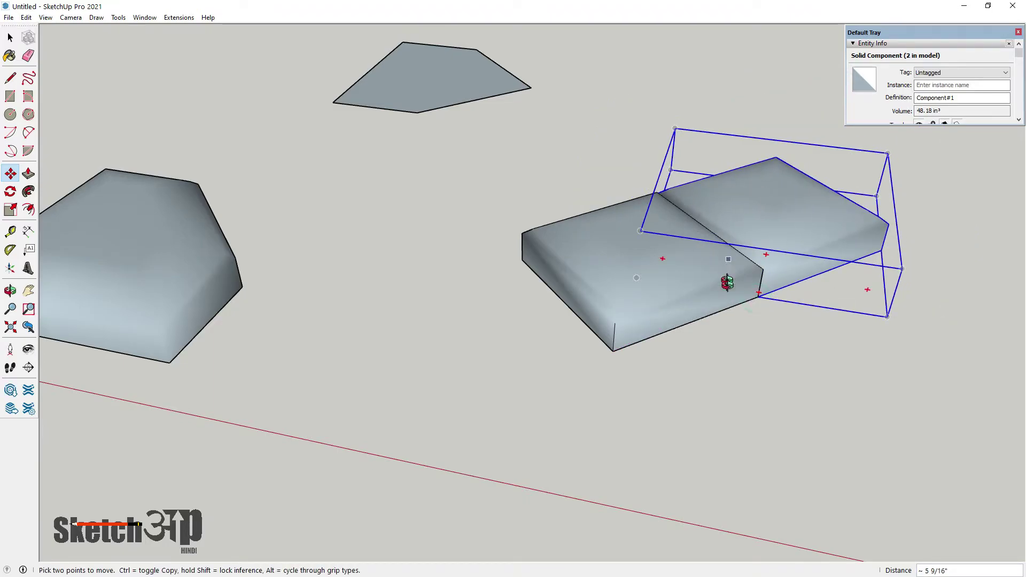
middle_click_drag(724, 280, 750, 348)
type("x5")
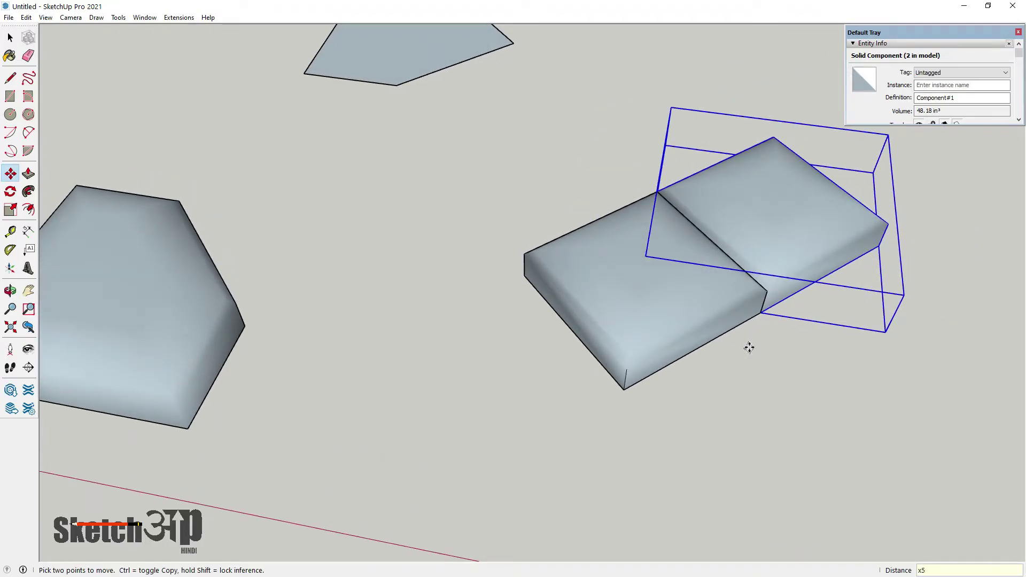
key("Return")
scroll(437, 318, "down", 3)
middle_click_drag(437, 319, 601, 442)
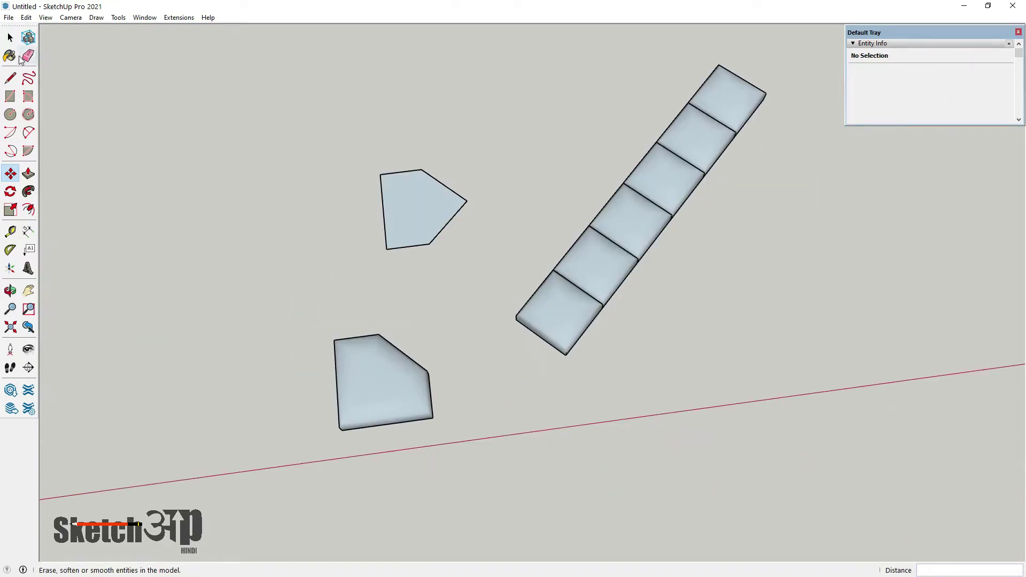
Select the row of six cushions and Ctrl-Move a copy alongside it
left_click(11, 37)
scroll(593, 396, "down", 1)
left_click_drag(582, 133, 583, 132)
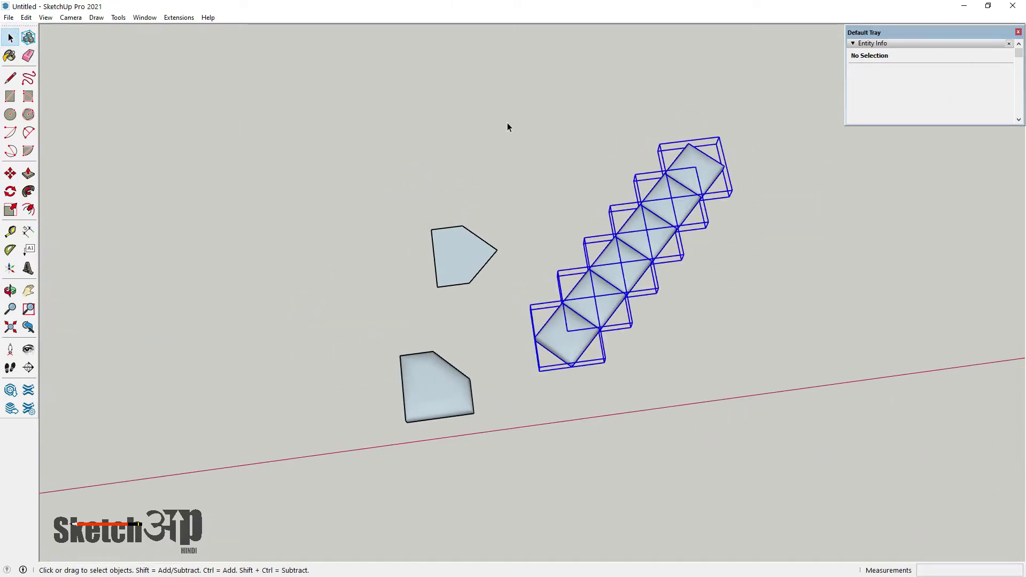
key("m")
middle_click_drag(227, 247, 681, 281)
scroll(588, 297, "up", 3)
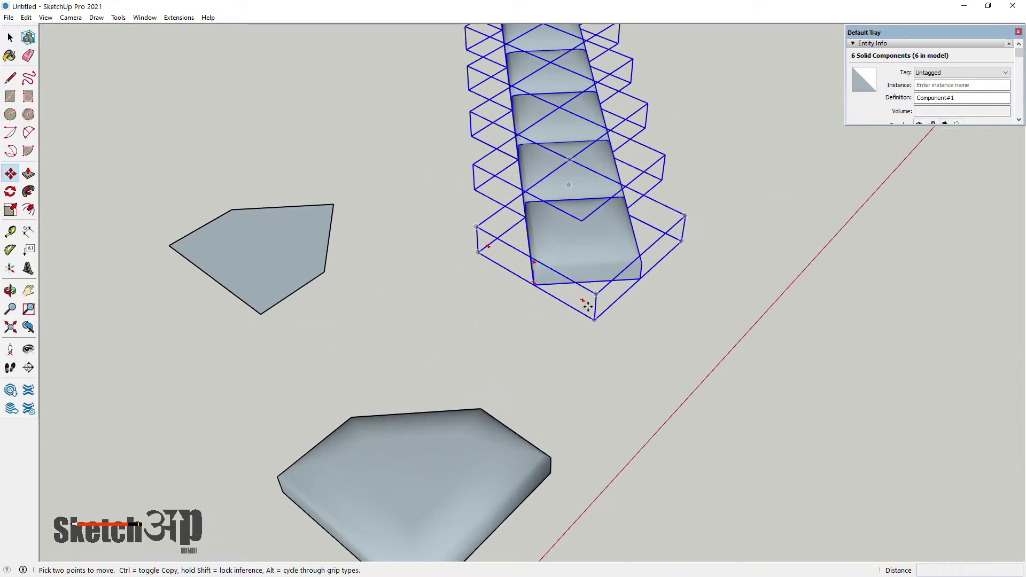
scroll(517, 297, "up", 2)
key("ctrl")
left_click(510, 285)
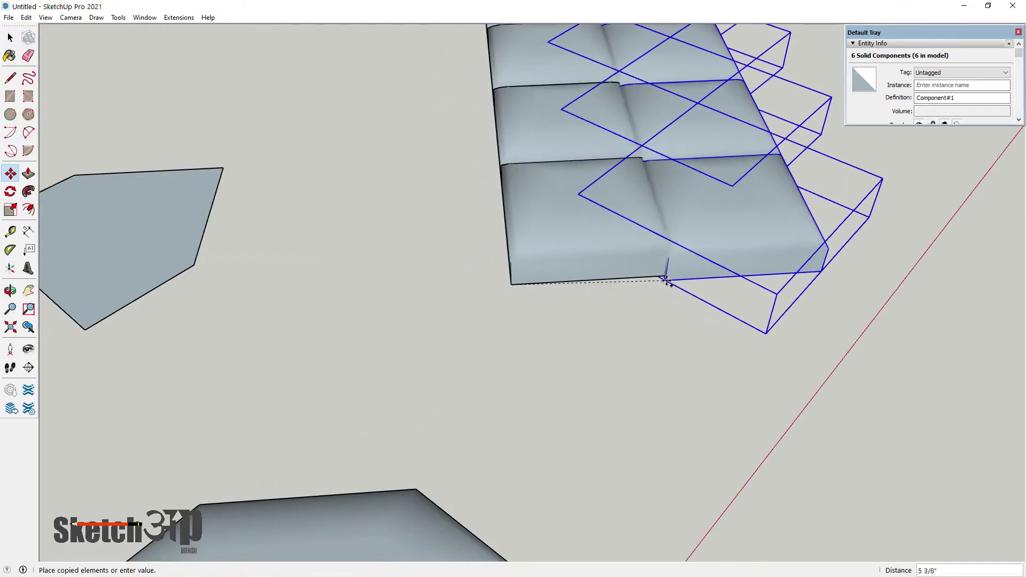
left_click(668, 276)
mouse_move(668, 277)
middle_mouse_down()
mouse_move(456, 351)
mouse_move(448, 343)
middle_mouse_up()
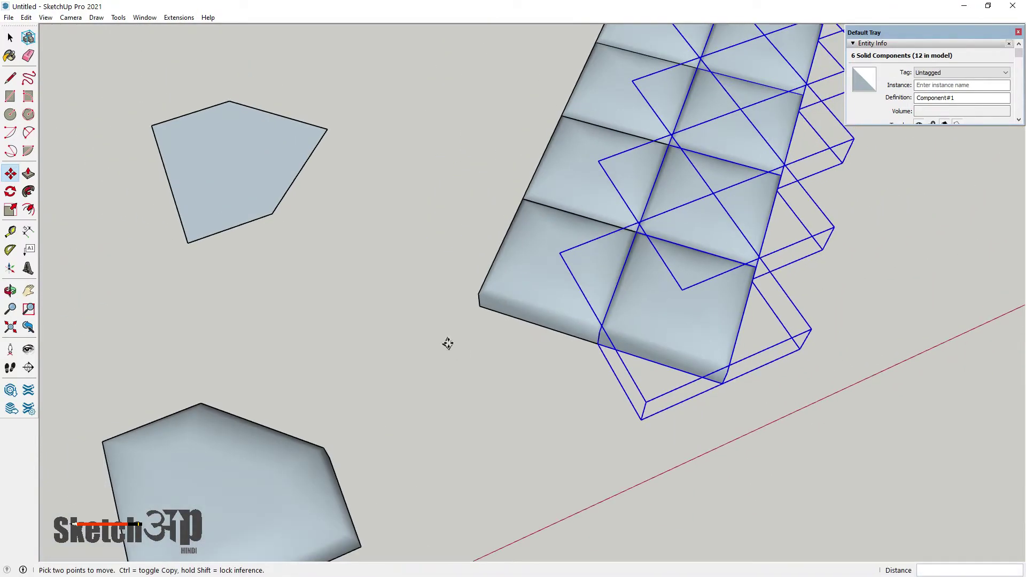
type("x5")
Repeat the row copy to make six rows, then orbit to inspect the 6x6 grid
key("Return")
scroll(427, 310, "down", 3)
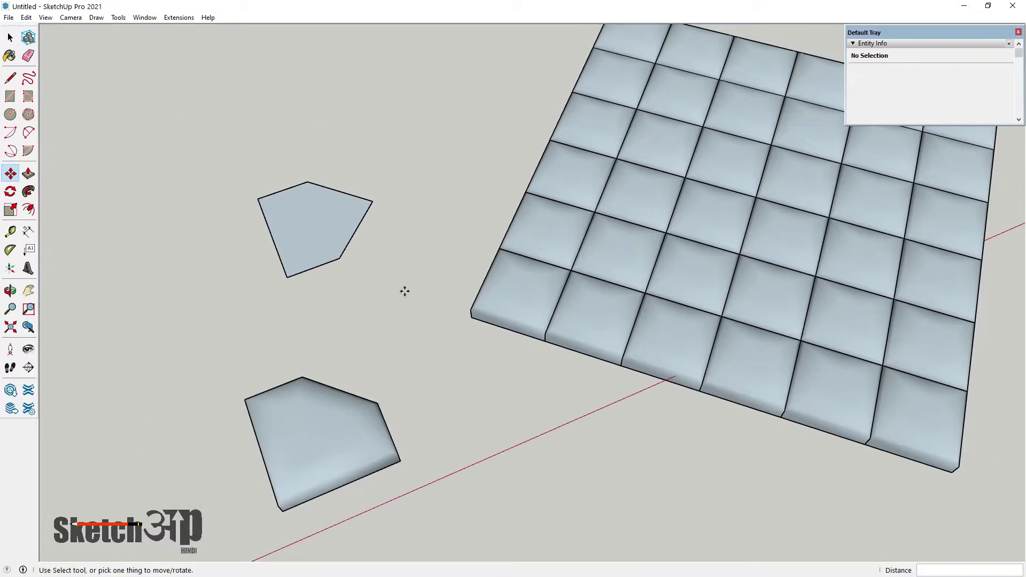
scroll(420, 286, "down", 2)
key("q")
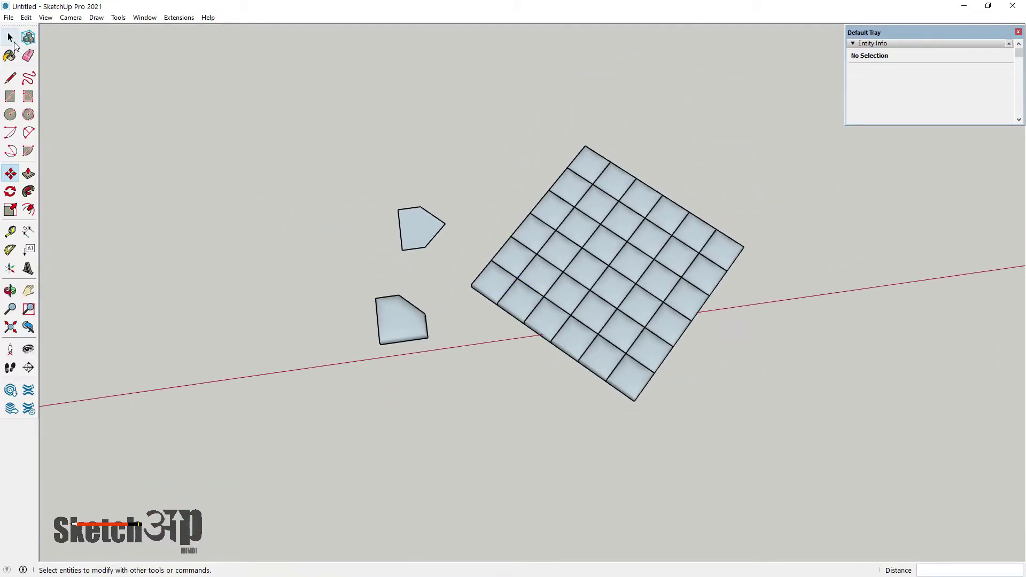
left_click(10, 38)
scroll(599, 336, "up", 2)
mouse_move(599, 335)
middle_mouse_down()
mouse_move(646, 331)
mouse_move(631, 364)
mouse_move(597, 249)
mouse_move(596, 143)
mouse_move(592, 177)
mouse_move(579, 108)
middle_mouse_up()
middle_click_drag(577, 211, 548, 155)
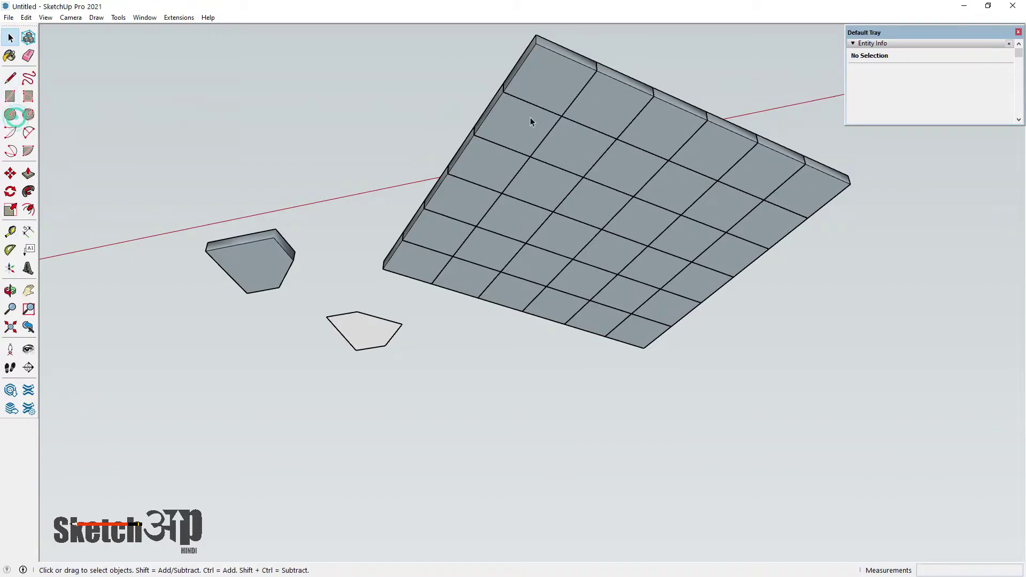
scroll(554, 100, "up", 3)
triple_click(560, 105)
scroll(560, 104, "up", 2)
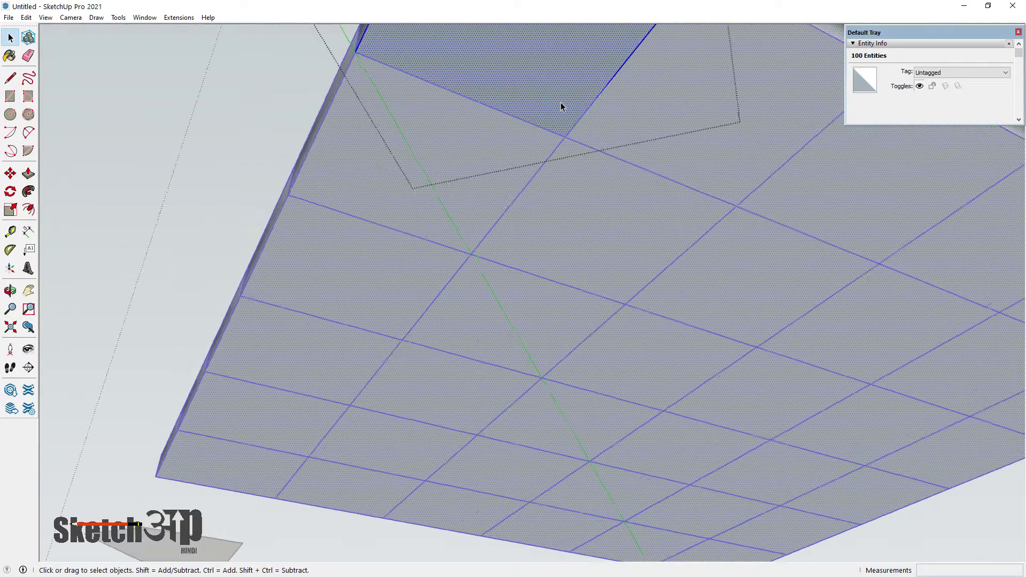
scroll(560, 105, "up", 2)
left_click(10, 114)
scroll(567, 147, "up", 2)
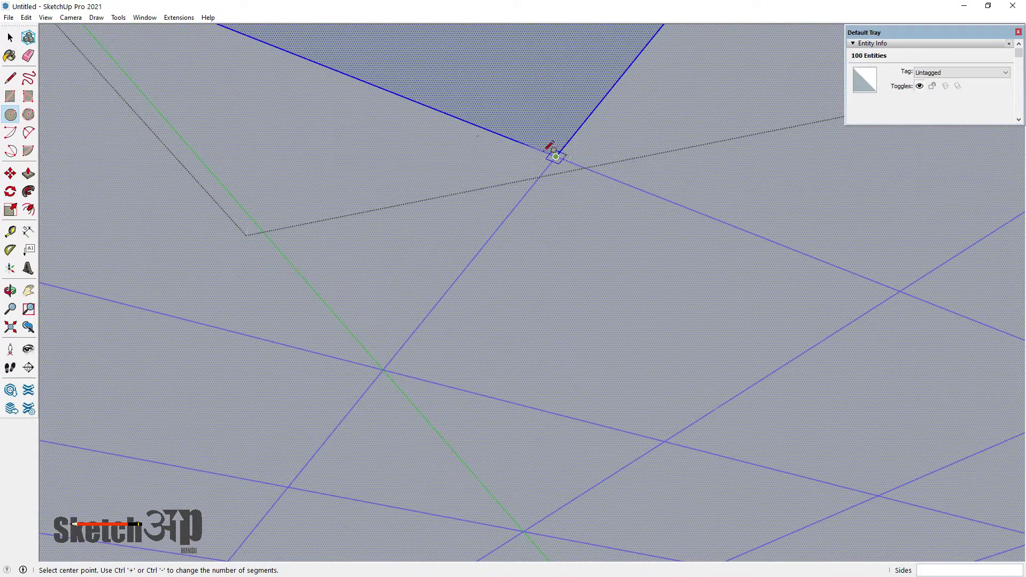
left_click(9, 37)
scroll(575, 188, "down", 3)
mouse_move(574, 188)
middle_mouse_down()
mouse_move(585, 363)
mouse_move(284, 133)
mouse_move(687, 386)
mouse_move(207, 222)
middle_mouse_up()
left_click(293, 138)
scroll(280, 122, "down", 3)
scroll(688, 391, "down", 3)
scroll(230, 211, "up", 3)
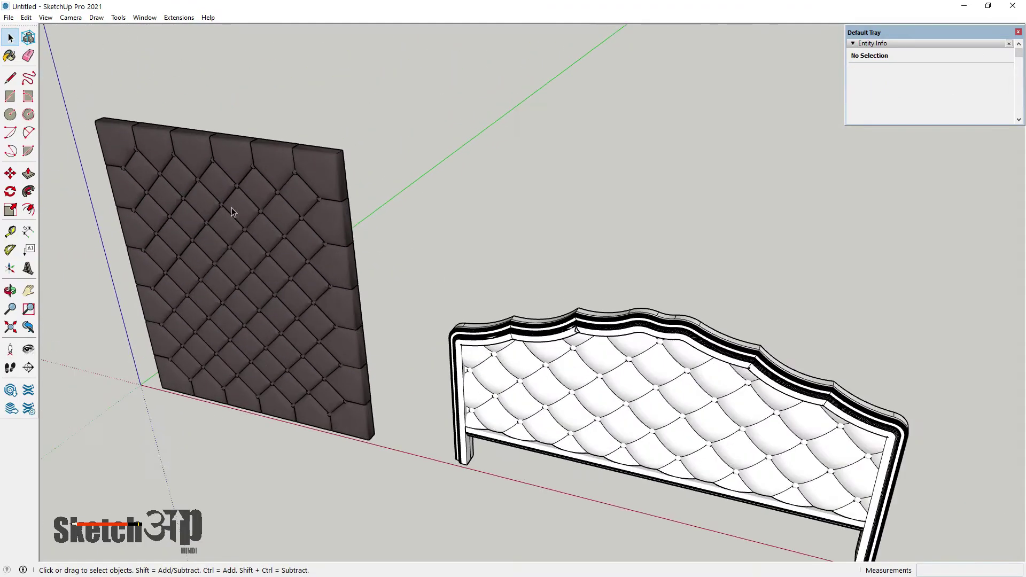
scroll(264, 212, "up", 3)
scroll(265, 212, "up", 2)
scroll(230, 177, "up", 1)
scroll(197, 161, "down", 3)
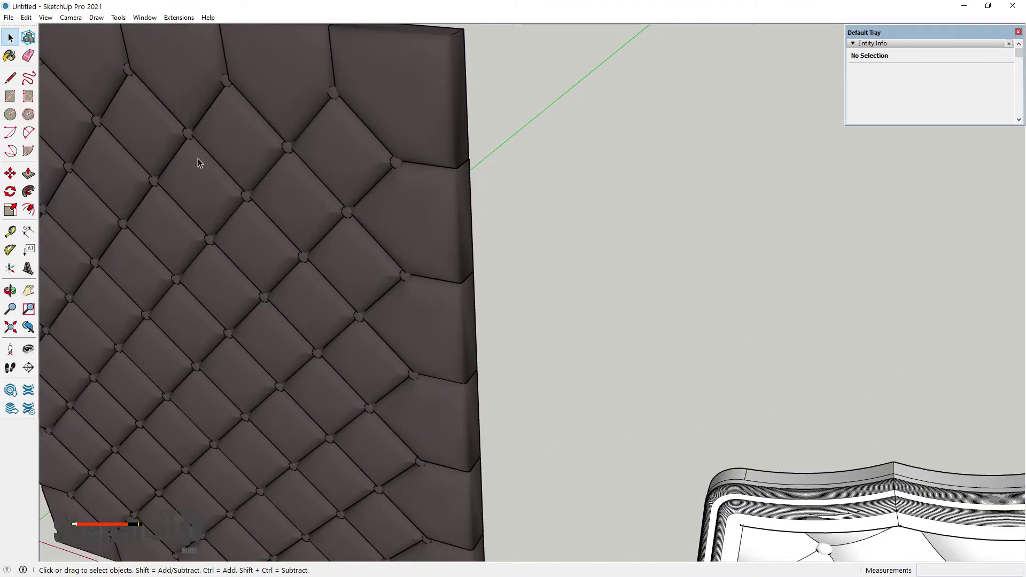
scroll(202, 207, "down", 3)
scroll(198, 224, "down", 3)
scroll(201, 234, "down", 2)
scroll(909, 449, "up", 2)
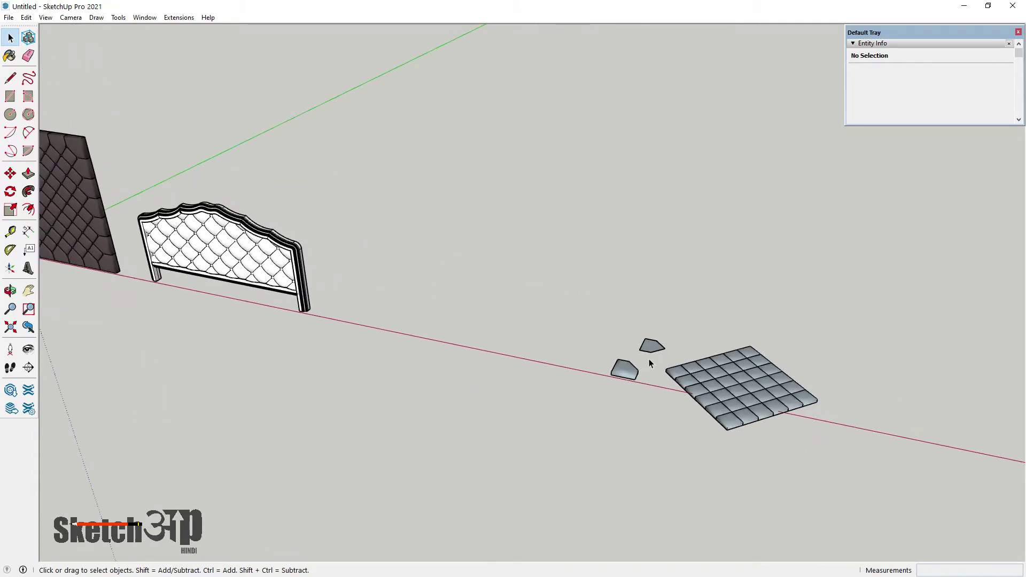
scroll(832, 409, "up", 3)
mouse_move(832, 409)
middle_mouse_down()
mouse_move(756, 300)
mouse_move(738, 144)
mouse_move(650, 268)
mouse_move(579, 264)
mouse_move(485, 206)
middle_mouse_up()
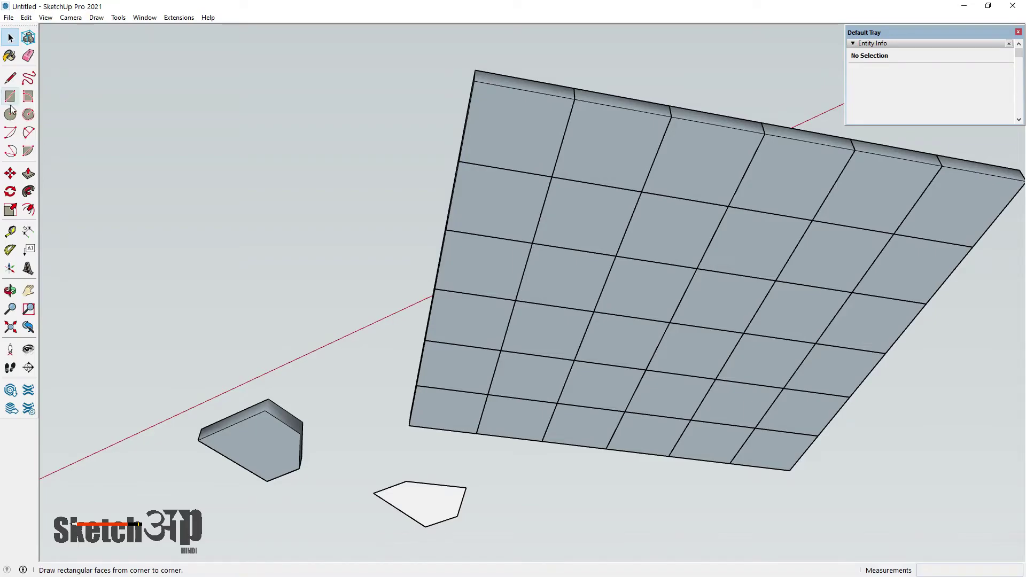
Draw a circle beside the slab and push/pull it up into a cylinder
mouse_move(160, 267)
middle_mouse_down()
mouse_move(511, 570)
mouse_move(538, 392)
middle_mouse_up()
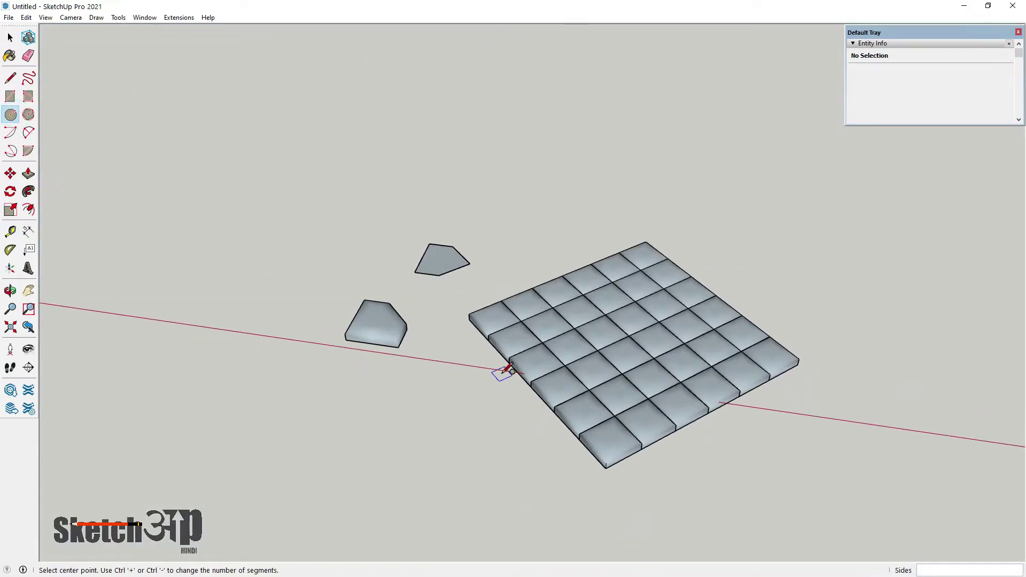
middle_click_drag(508, 368, 463, 500)
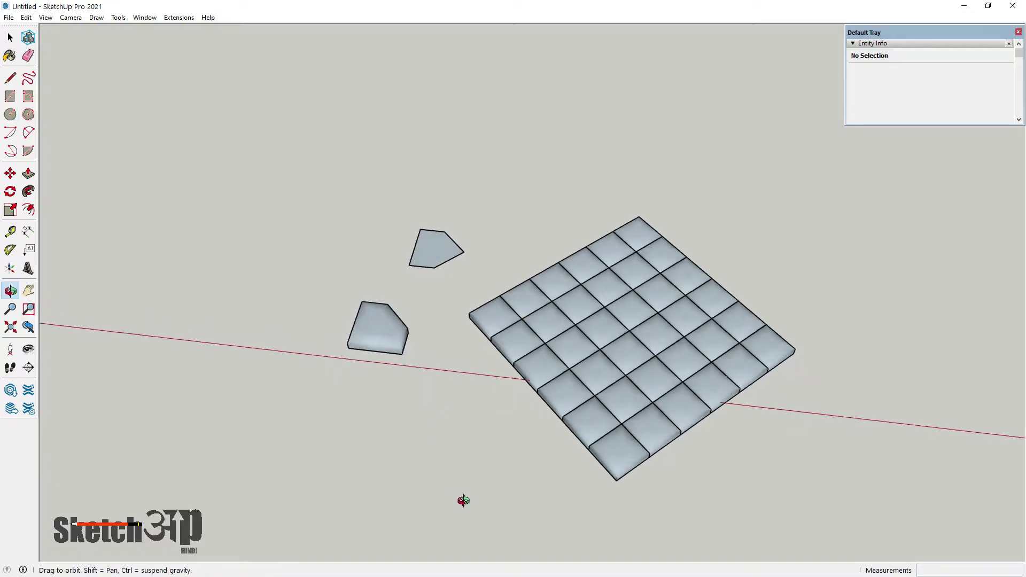
scroll(408, 415, "up", 3)
left_click(404, 415)
scroll(403, 415, "up", 2)
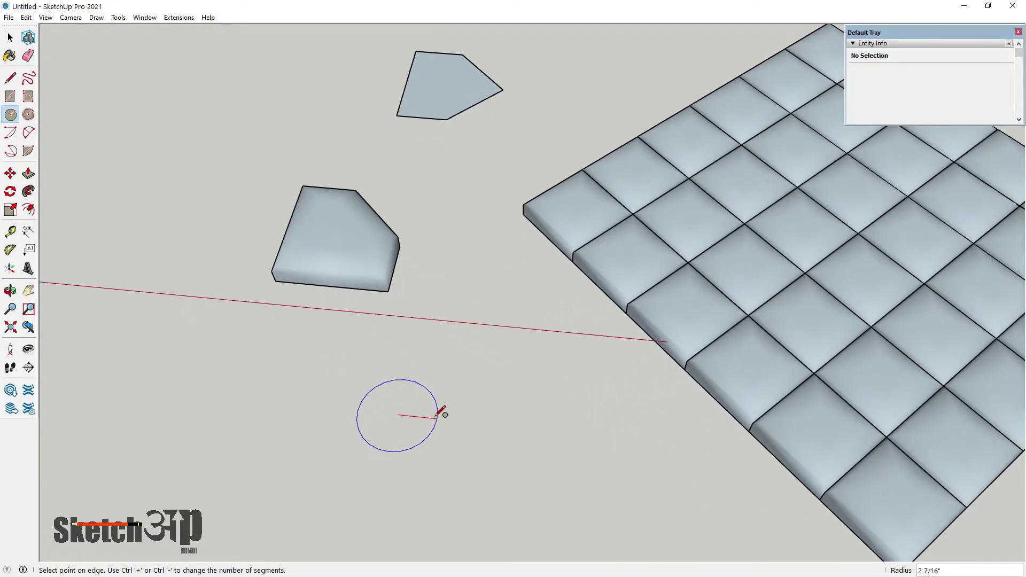
left_click(430, 414)
left_click(28, 174)
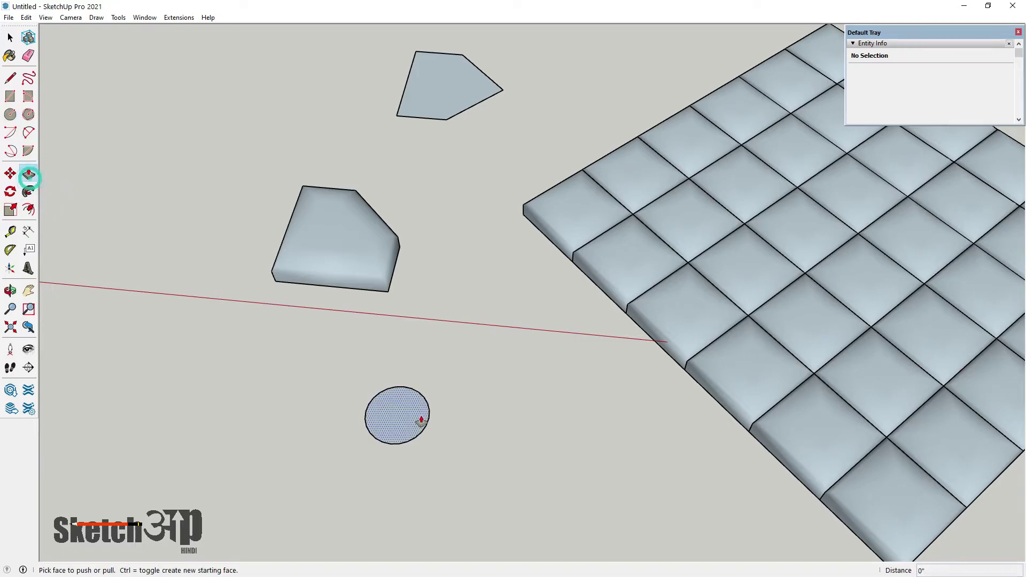
scroll(420, 420, "up", 2)
left_click(406, 420)
left_click(368, 317)
Draw a 3/4-inch rectangular profile standing upright on the cylinder's top rim
key("l")
scroll(385, 310, "up", 2)
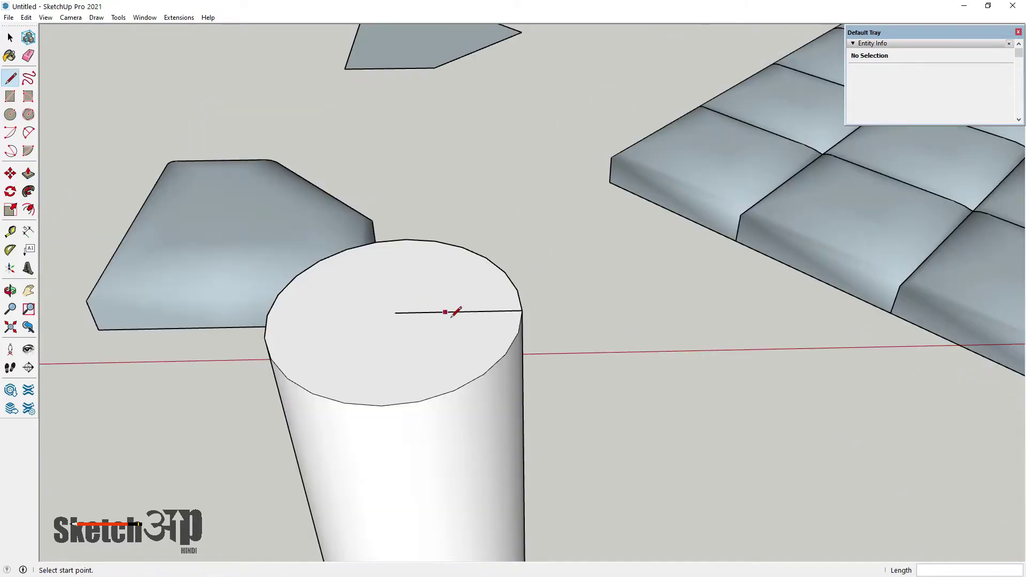
scroll(453, 313, "down", 2)
scroll(486, 314, "down", 1)
scroll(459, 314, "up", 2)
scroll(440, 316, "up", 1)
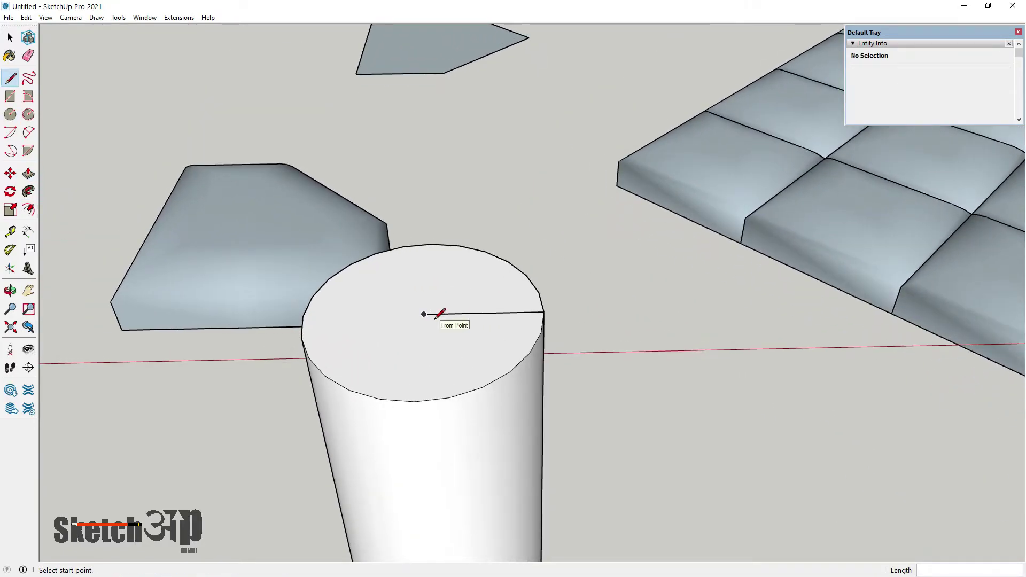
middle_click_drag(455, 342, 429, 272)
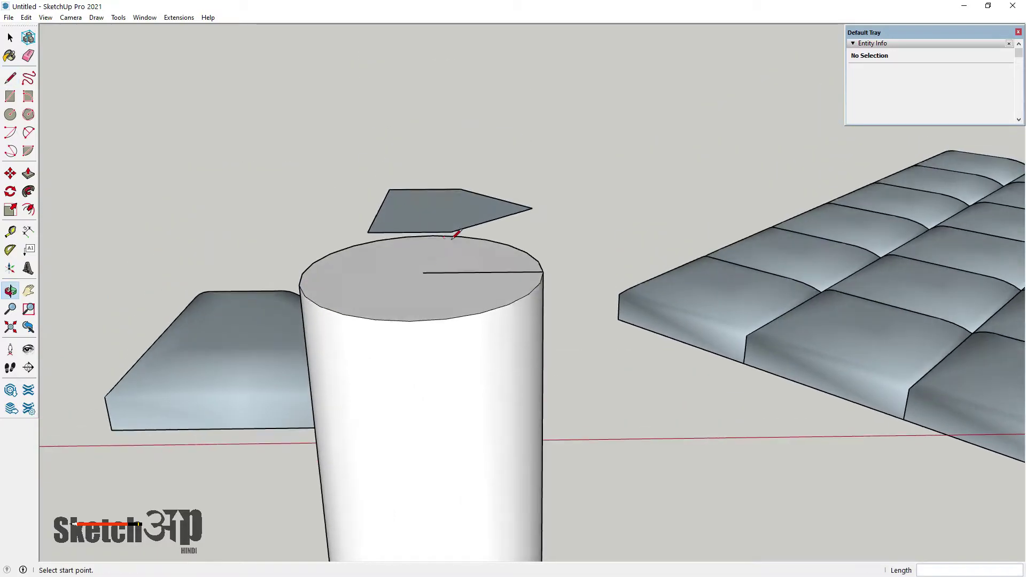
scroll(428, 272, "up", 1)
left_click(422, 273)
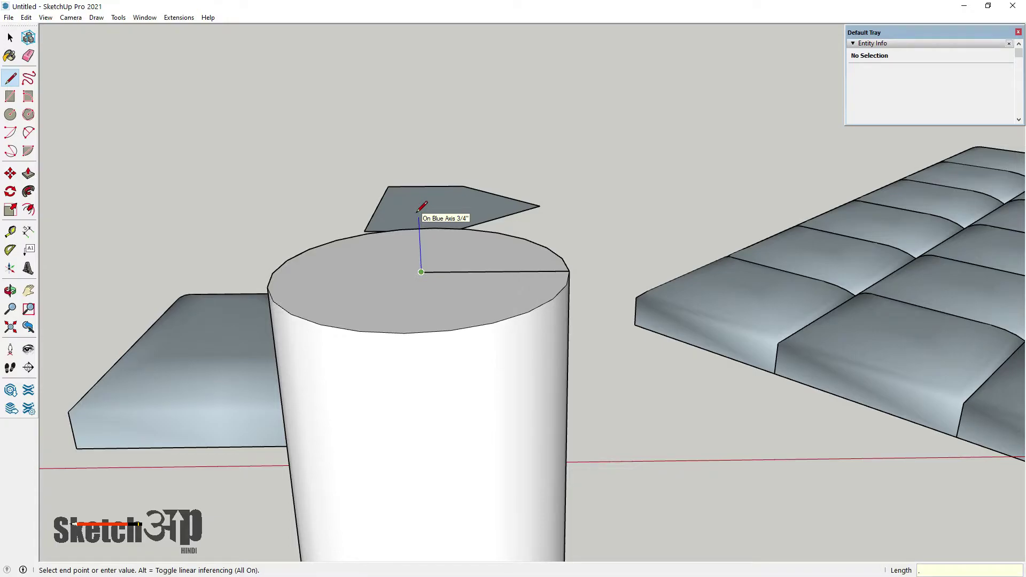
type(".75")
key("Return")
mouse_move(419, 219)
middle_mouse_down()
mouse_move(436, 340)
mouse_move(540, 234)
middle_mouse_up()
left_click(549, 246)
left_click(549, 287)
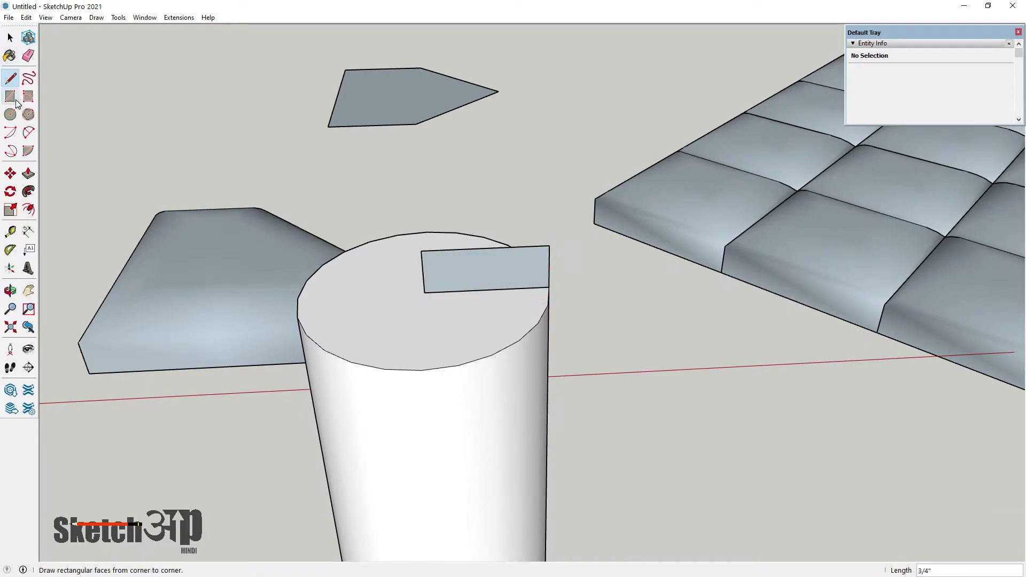
Split the profile, draw a quarter-circle arc in its right half, and erase the left top edge
left_click(11, 77)
left_click(547, 288)
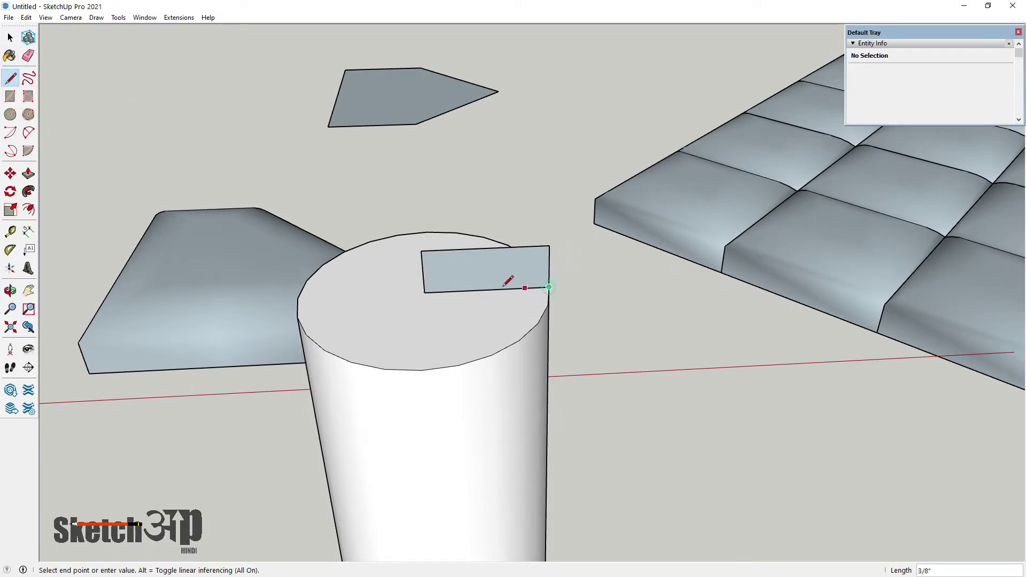
left_click(501, 289)
left_click(501, 248)
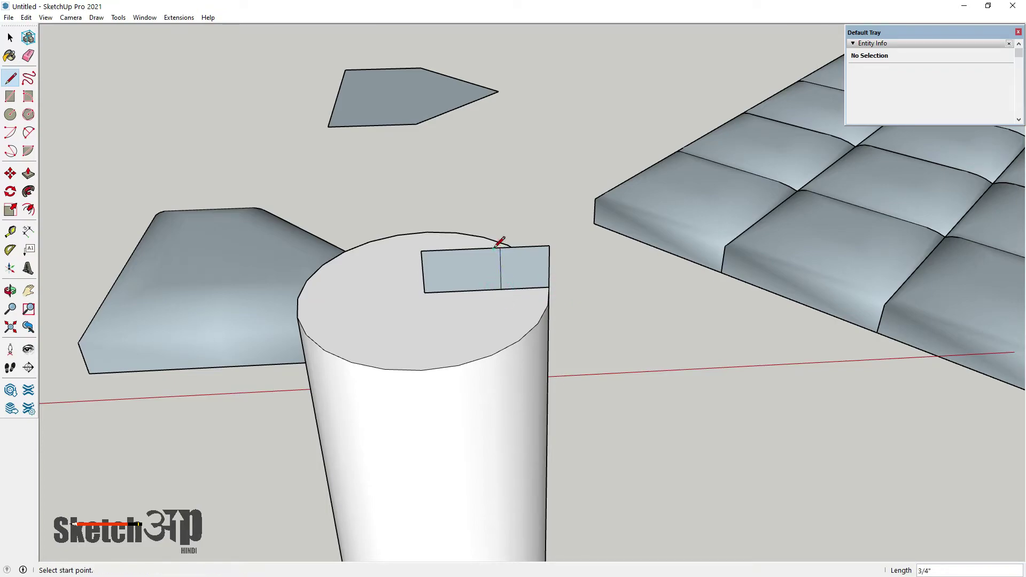
left_click(28, 132)
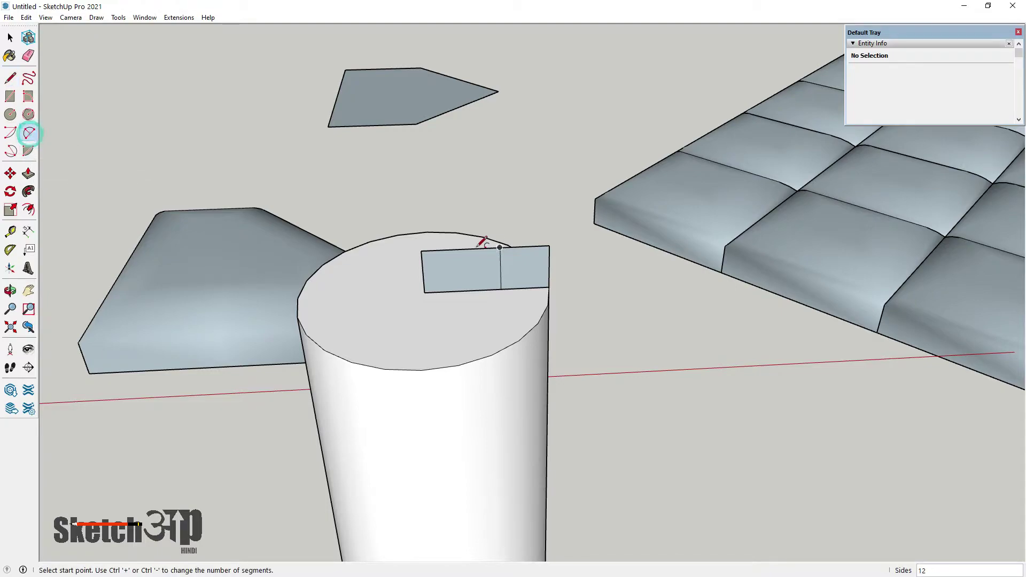
scroll(486, 236, "up", 2)
left_click(497, 245)
left_click(563, 300)
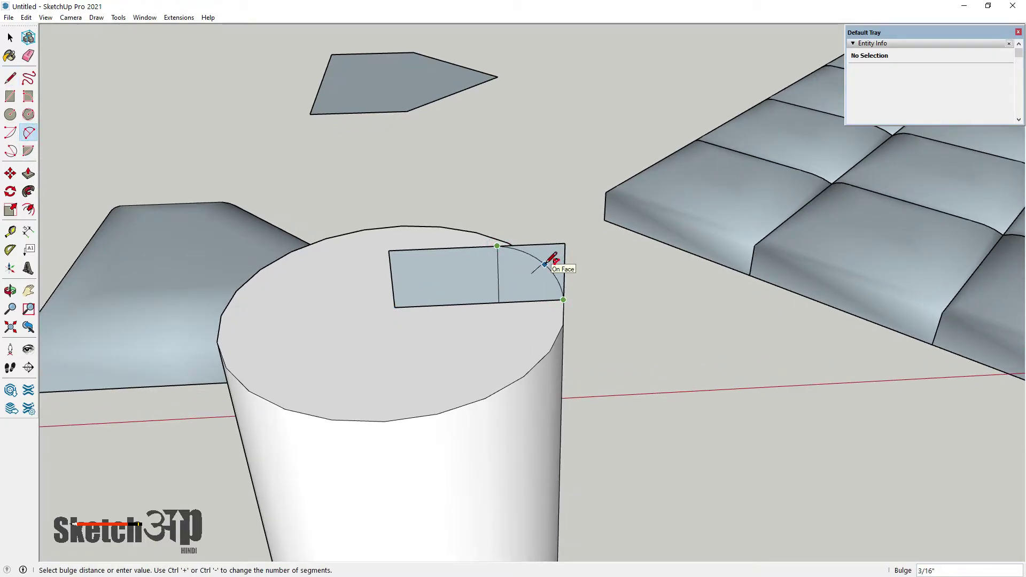
left_click(548, 263)
key("e")
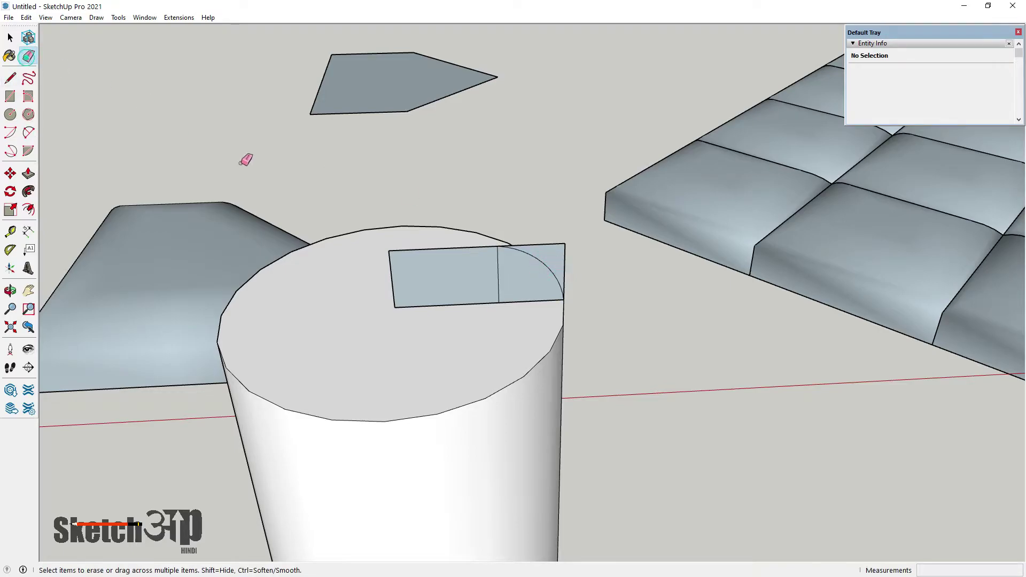
scroll(526, 281, "up", 2)
left_click(435, 229)
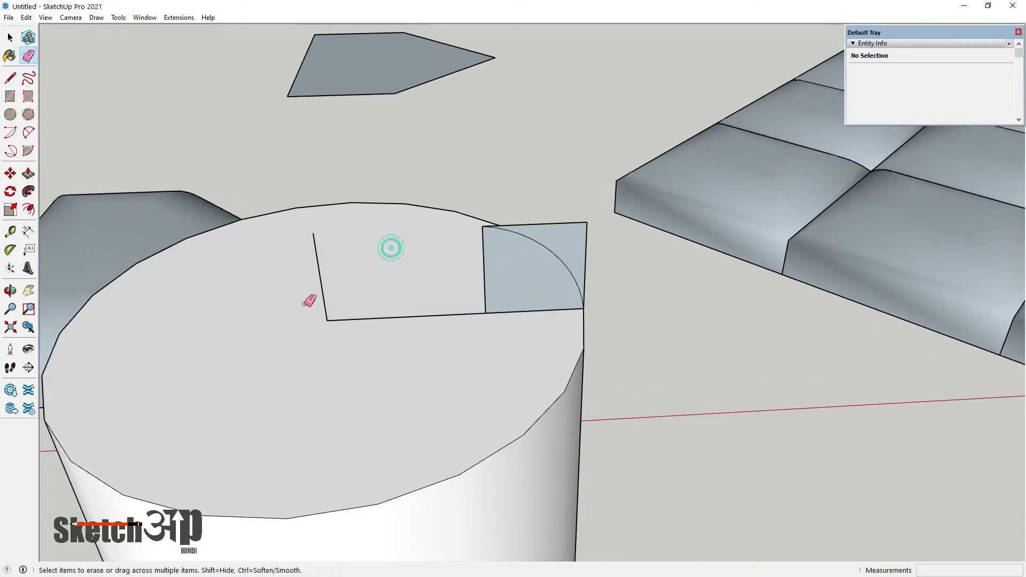
Erase the extra profile edges and Follow Me the arc around the cylinder's top rim
left_click_drag(373, 328, 374, 327)
left_click_drag(577, 213, 589, 257)
mouse_move(588, 257)
middle_mouse_down()
mouse_move(499, 373)
mouse_move(530, 348)
middle_mouse_up()
left_click(29, 191)
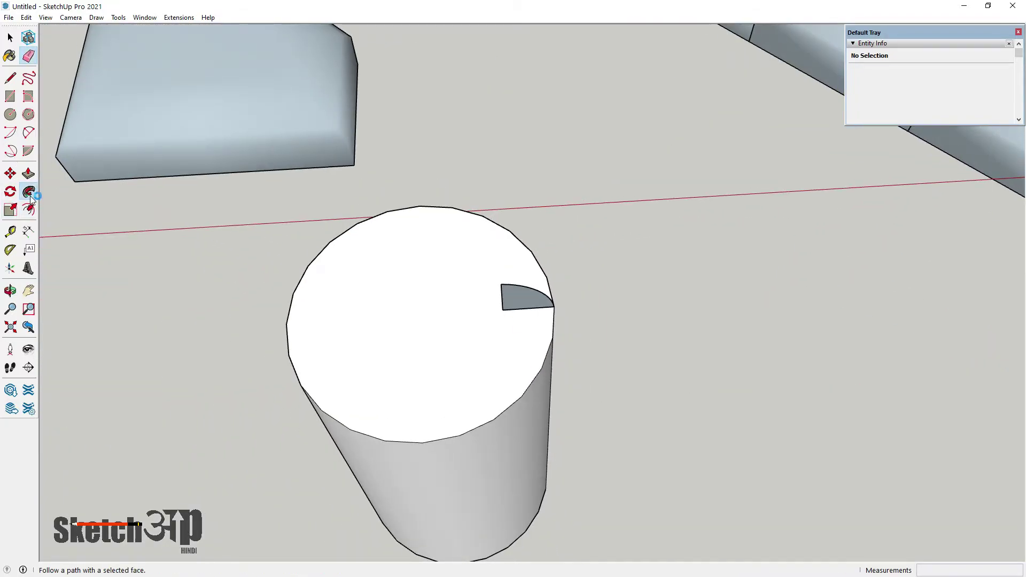
mouse_move(529, 298)
left_mouse_down()
mouse_move(393, 218)
mouse_move(321, 258)
mouse_move(313, 328)
mouse_move(344, 390)
mouse_move(439, 430)
mouse_move(535, 347)
mouse_move(539, 302)
left_mouse_up()
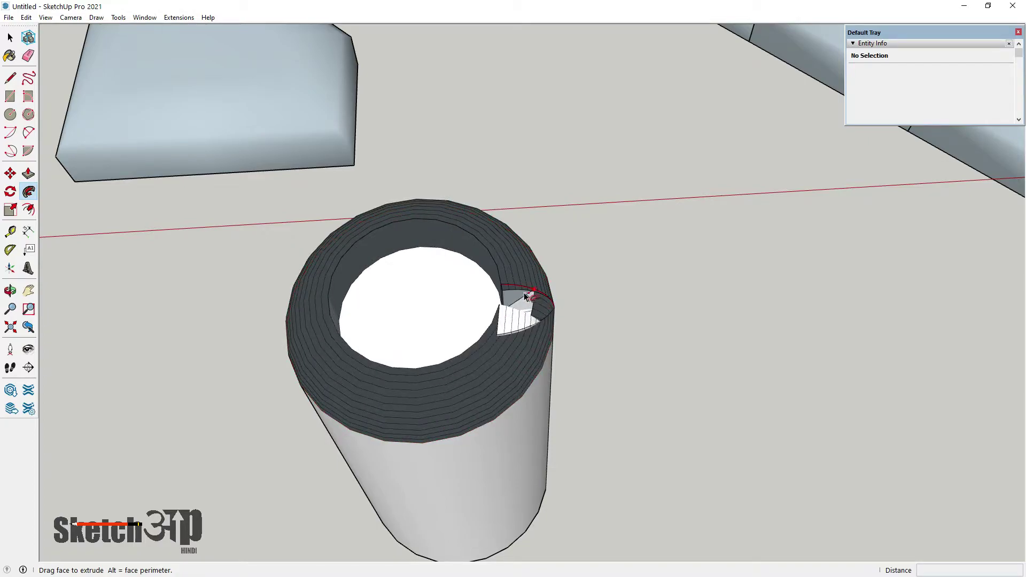
left_click_drag(552, 309, 555, 314)
Close the hole in the cylinder top with a line and delete the inner circle edges
left_click(11, 77)
left_click(355, 242)
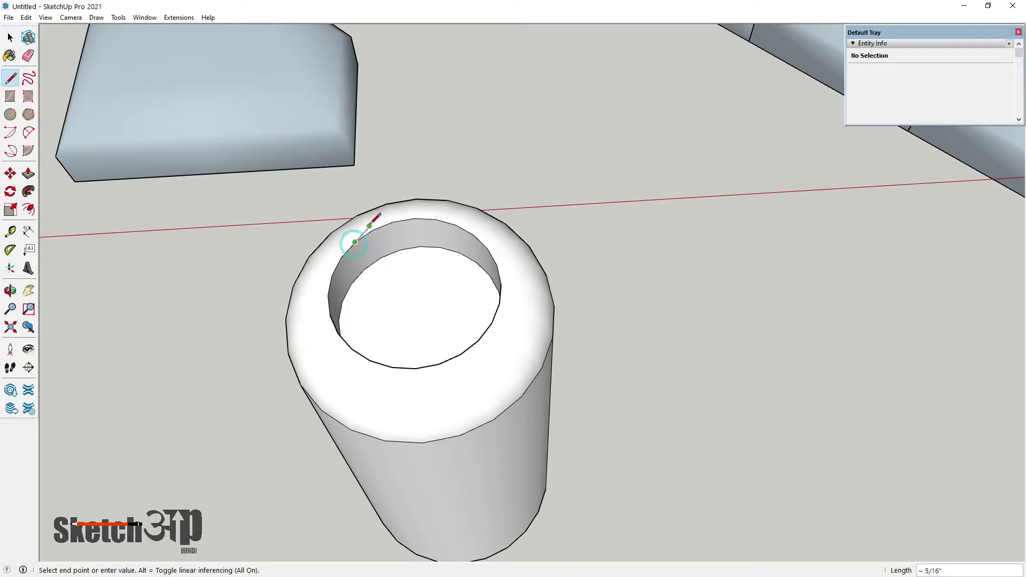
left_click(29, 55)
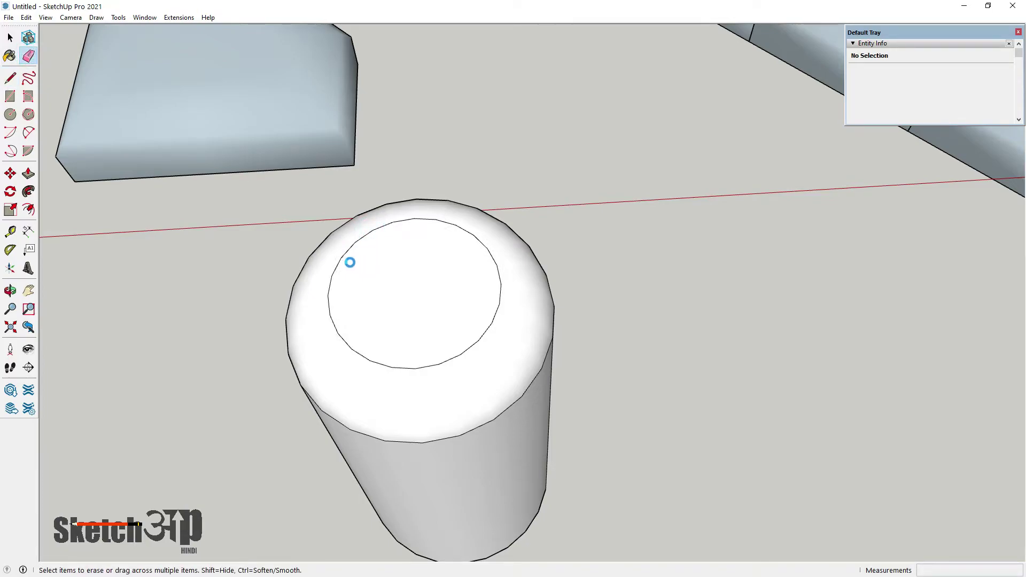
left_click_drag(345, 263, 338, 306)
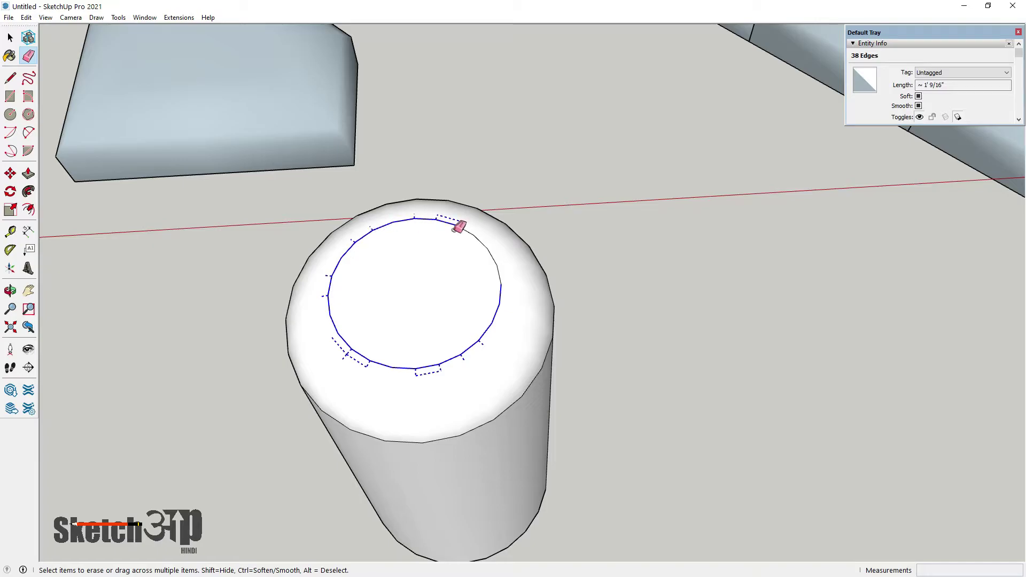
key("Delete")
Erase the leftover seam lines around the cylinder's rounded top
mouse_move(469, 320)
middle_mouse_down()
mouse_move(454, 316)
mouse_move(466, 307)
middle_mouse_up()
left_click_drag(423, 279, 345, 263)
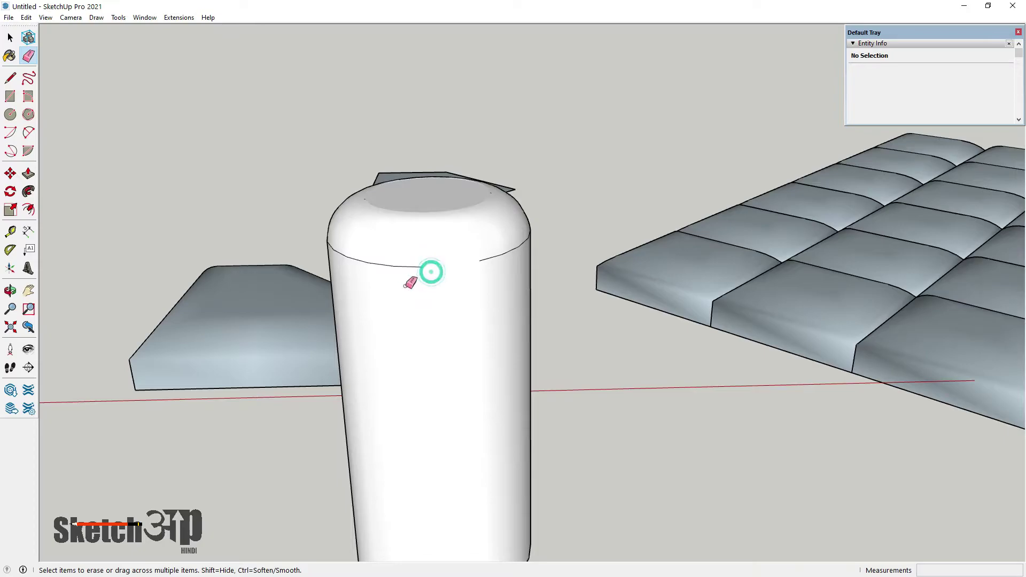
mouse_move(345, 263)
middle_mouse_down()
mouse_move(681, 270)
mouse_move(527, 280)
middle_mouse_up()
left_click_drag(527, 279, 464, 274)
mouse_move(464, 273)
middle_mouse_down()
mouse_move(722, 304)
mouse_move(588, 290)
middle_mouse_up()
left_click_drag(545, 275, 523, 267)
mouse_move(523, 267)
middle_mouse_down()
mouse_move(729, 305)
mouse_move(630, 274)
middle_mouse_up()
left_click_drag(630, 275, 532, 268)
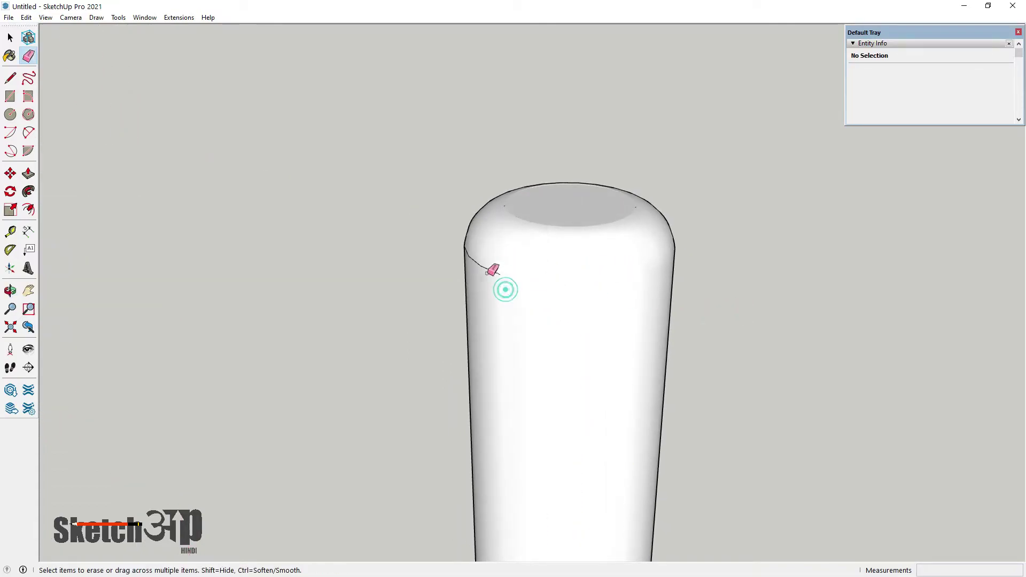
middle_click_drag(487, 268, 795, 271)
left_click_drag(609, 263, 529, 223)
middle_click_drag(530, 222, 715, 284)
left_click_drag(599, 270, 527, 254)
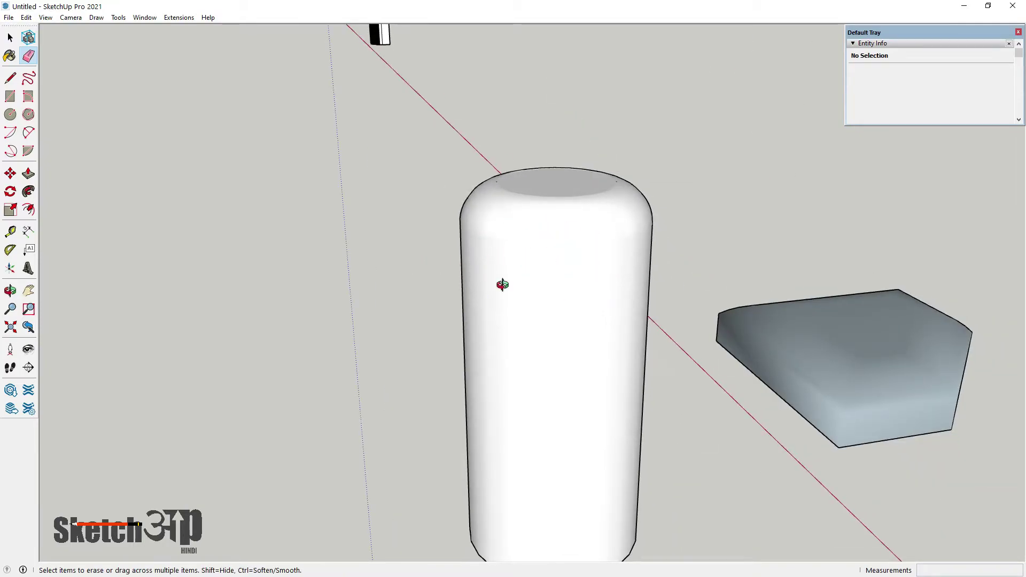
middle_click_drag(503, 285, 220, 119)
left_click(10, 37)
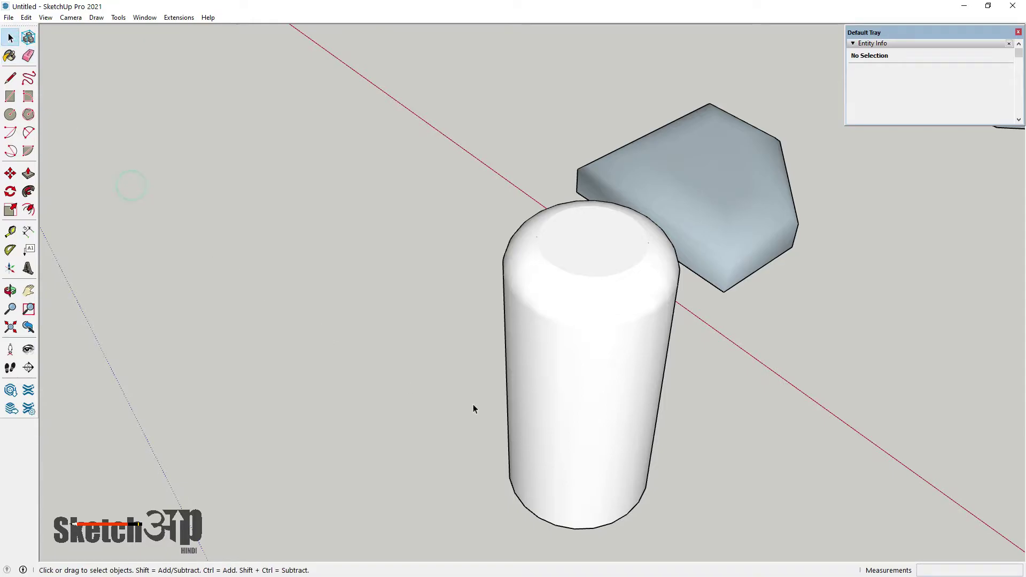
Group the entire cylinder's geometry and view its base from below
scroll(481, 409, "down", 3)
triple_click(565, 321)
right_click(565, 321)
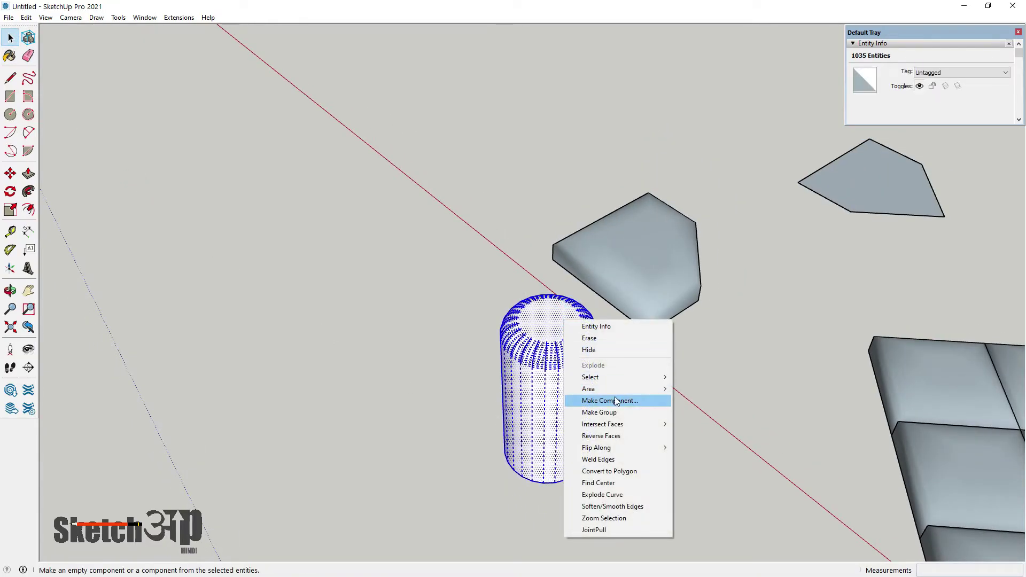
left_click(599, 412)
middle_click_drag(332, 362, 11, 209)
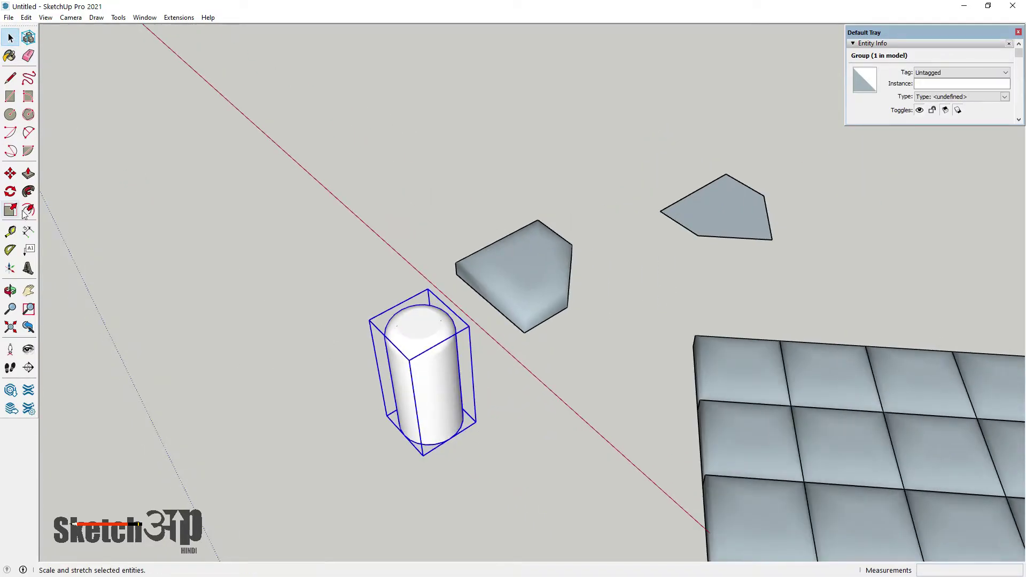
left_click(11, 176)
middle_click_drag(451, 449, 533, 183)
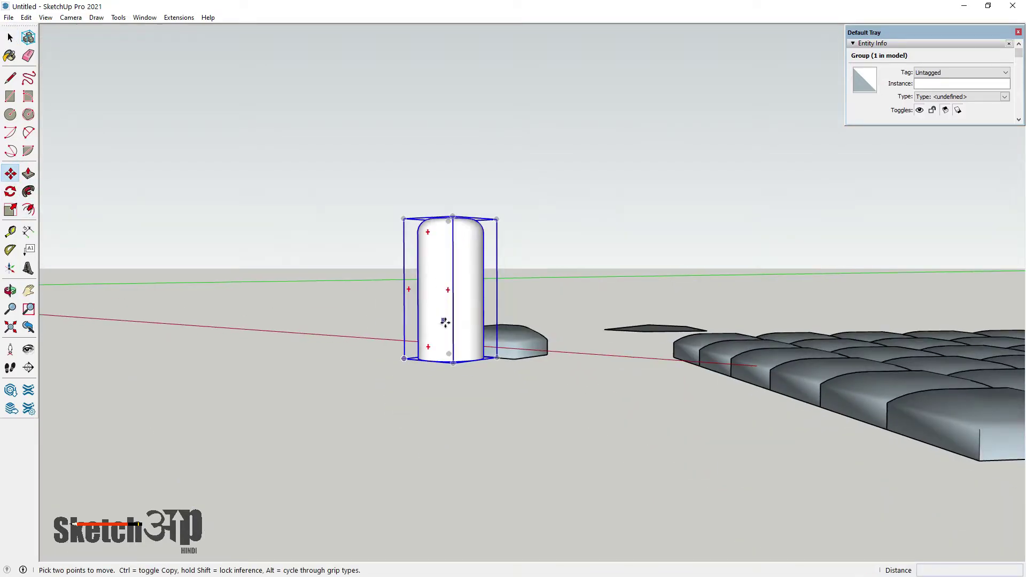
middle_click_drag(447, 321, 471, 183)
scroll(482, 231, "up", 2)
Inside the group, draw a diameter line across the base circle and erase the extra line
left_click(11, 78)
left_click(10, 37)
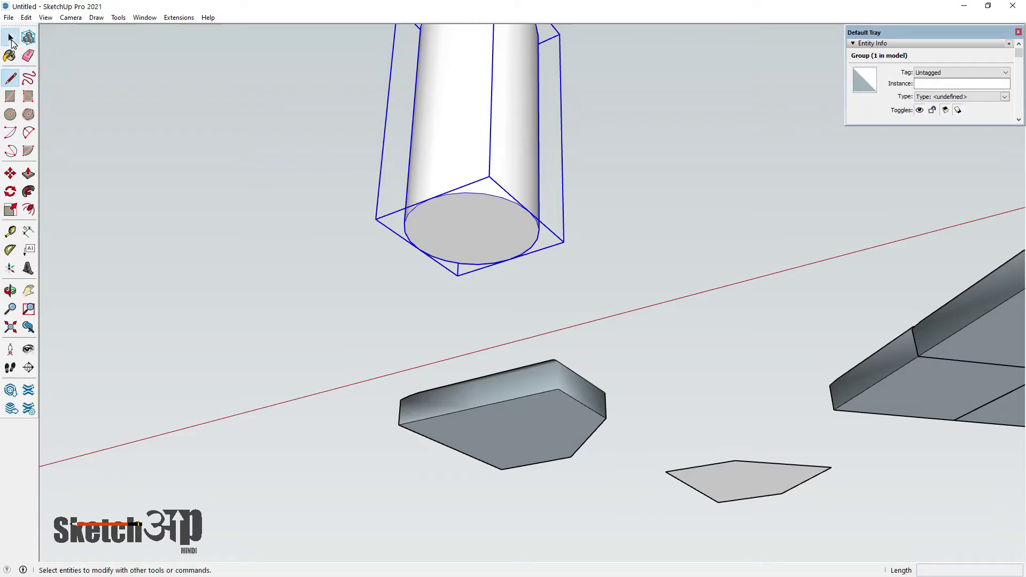
double_click(470, 217)
left_click(11, 80)
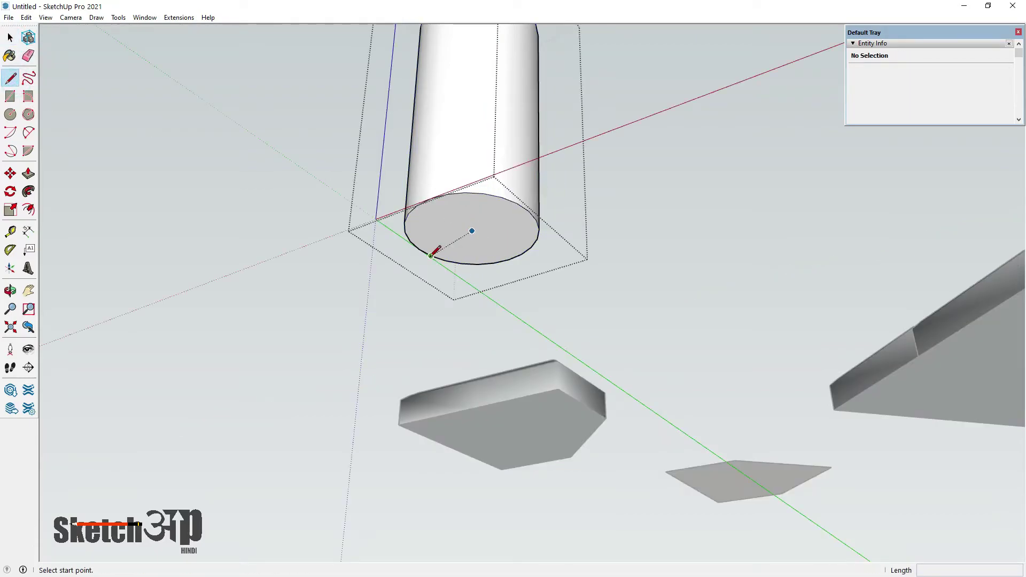
left_click(431, 256)
left_click(528, 211)
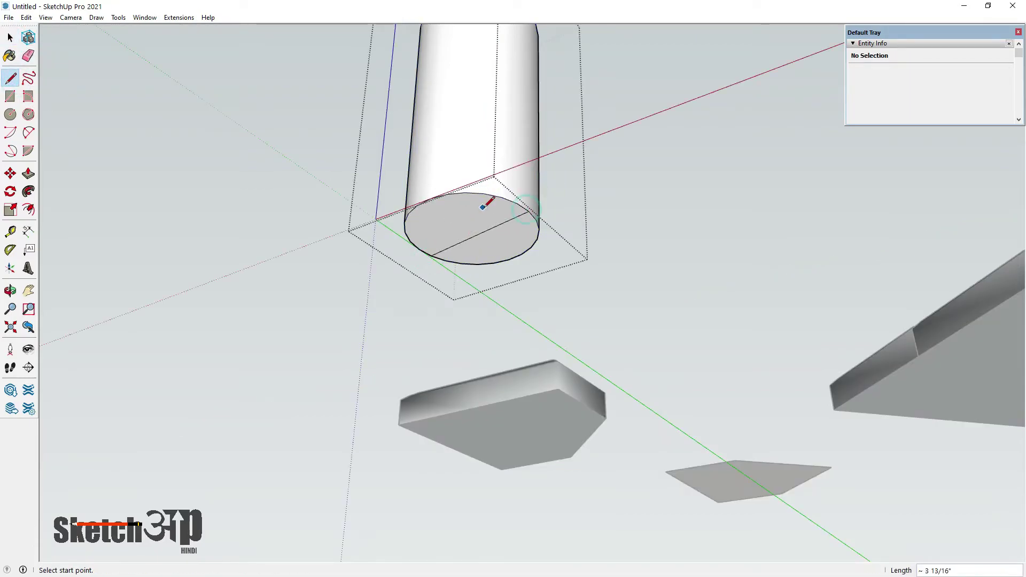
left_click(517, 203)
left_click(433, 253)
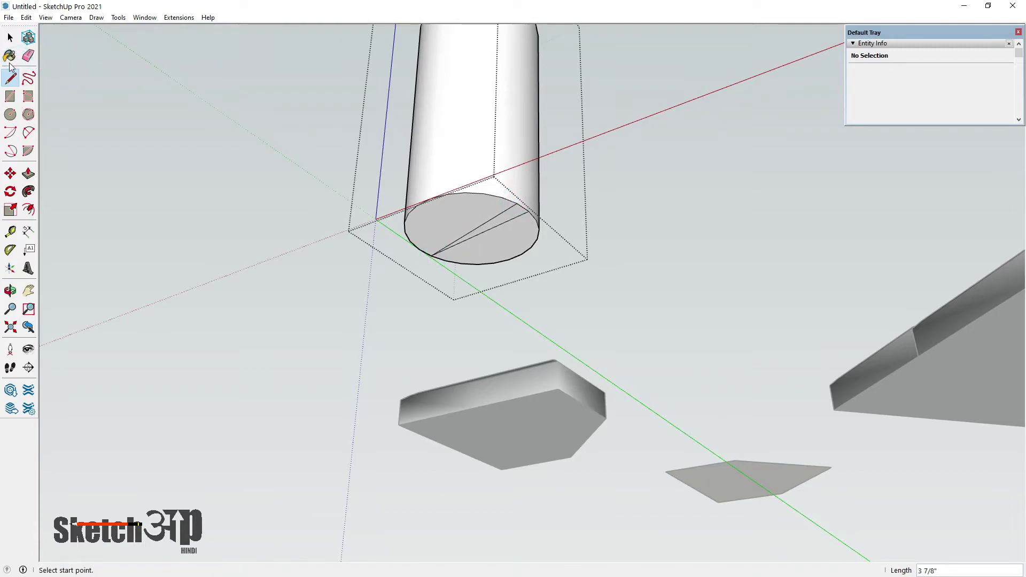
left_click(19, 54)
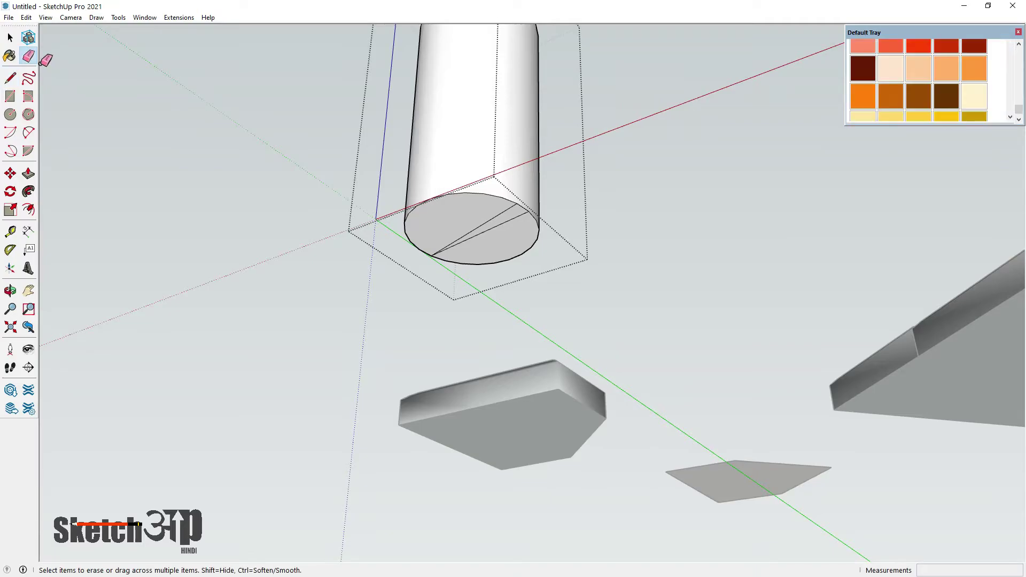
left_click(507, 220)
left_click(10, 38)
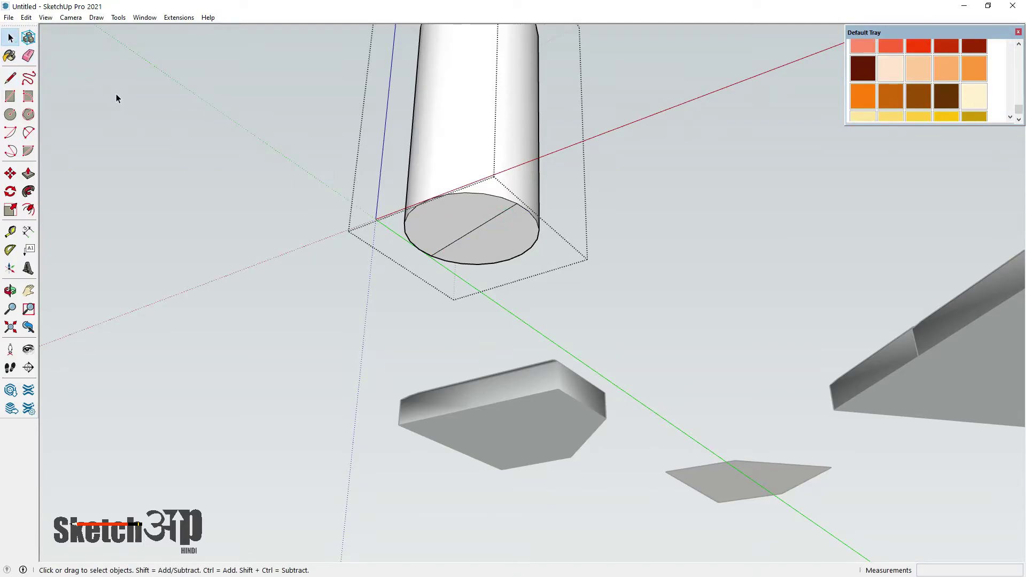
Select the grouped cylinder and cut it out of the model
middle_click_drag(420, 309, 348, 354)
left_click(429, 275)
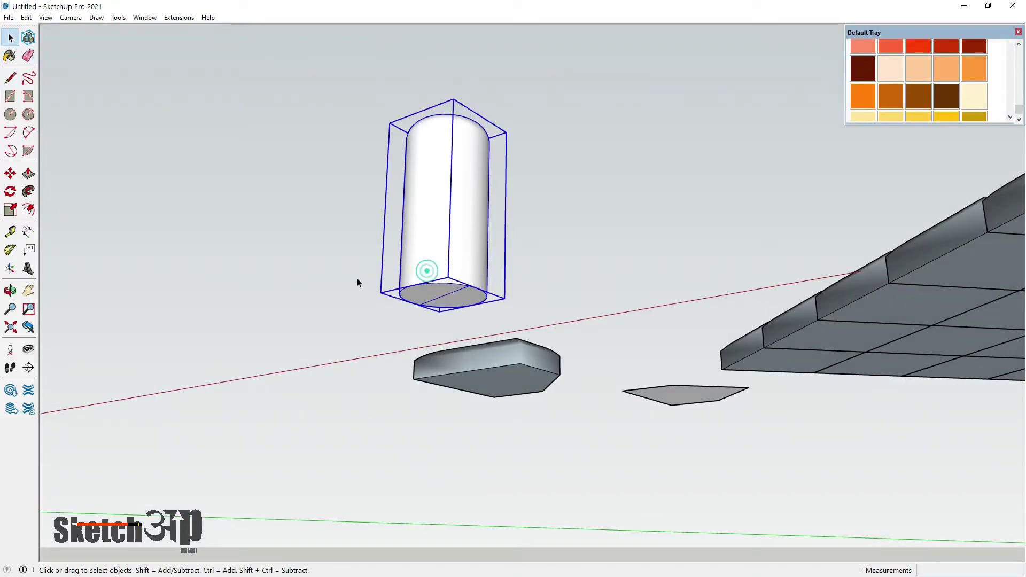
left_click(10, 191)
left_click(12, 174)
scroll(422, 290, "up", 2)
left_click(437, 298)
scroll(437, 298, "down", 2)
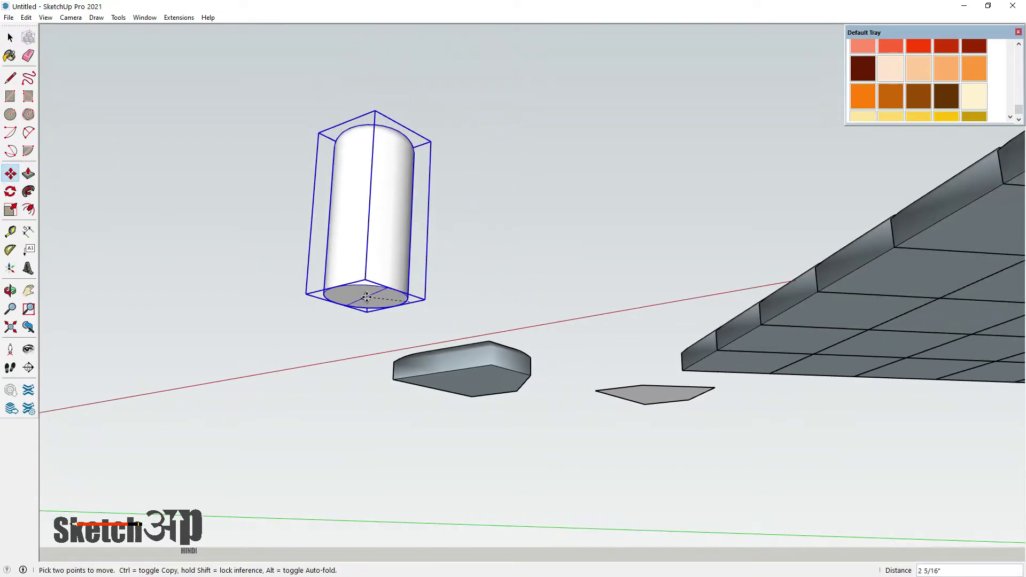
scroll(431, 260, "down", 2)
key("ctrl")
key("ctrl+z")
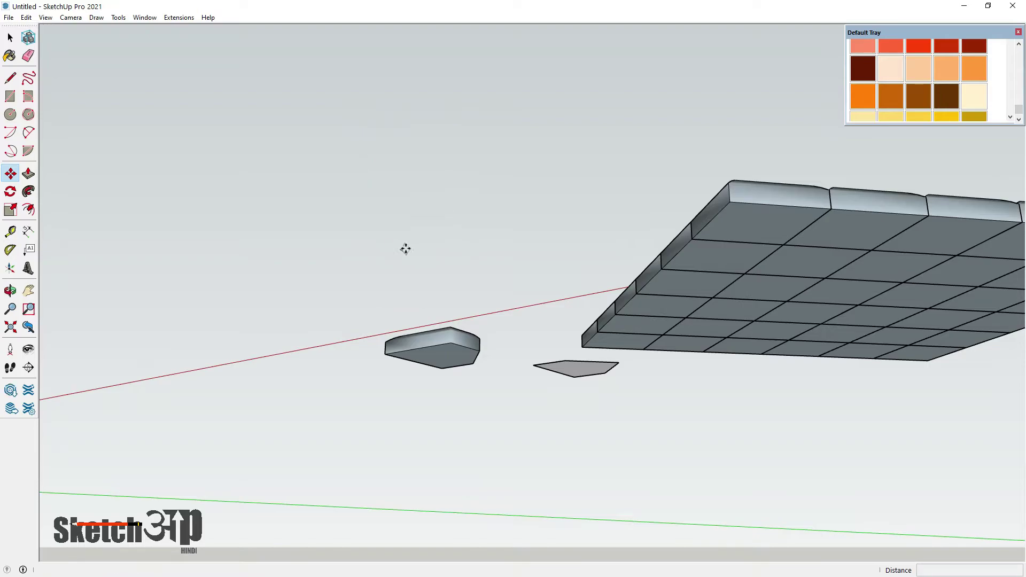
left_click(10, 37)
Paste the cut cylinder into one cushion tile component, repeating it across all 36 tiles
double_click(802, 274)
mouse_move(802, 275)
middle_mouse_down()
mouse_move(701, 207)
mouse_move(599, 72)
middle_mouse_up()
scroll(599, 73, "up", 3)
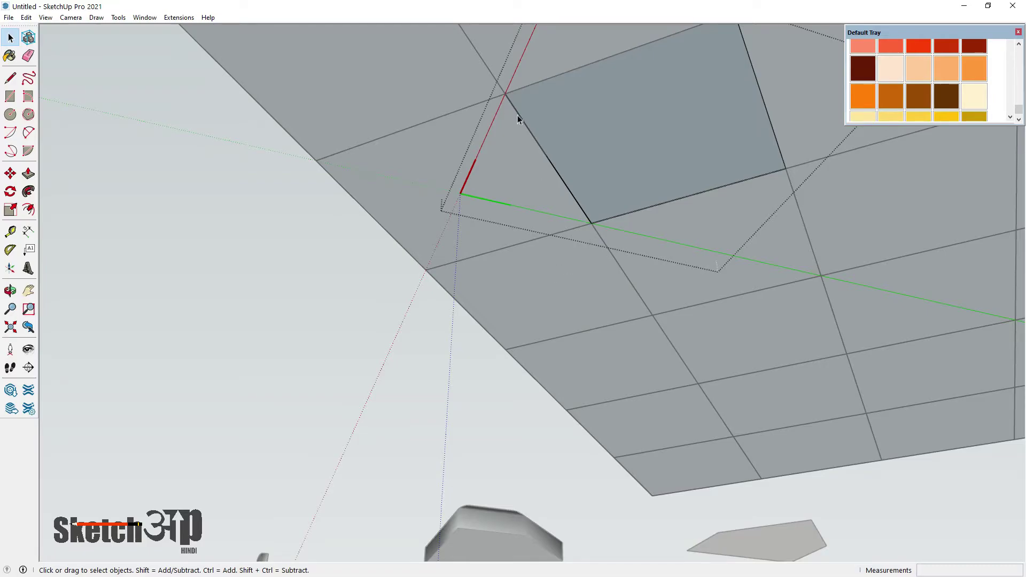
scroll(524, 159, "down", 2)
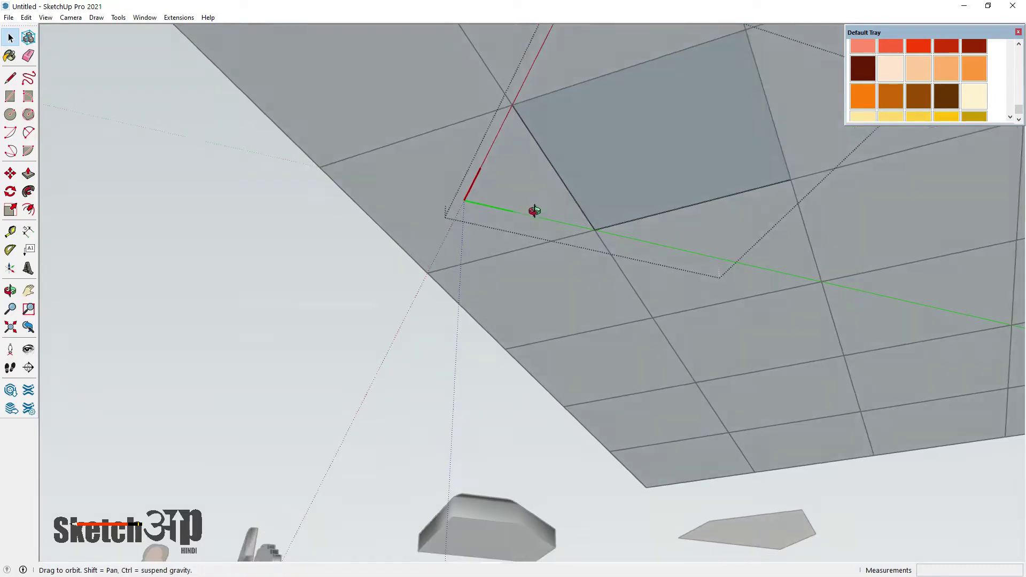
scroll(531, 208, "down", 2)
scroll(531, 204, "down", 1)
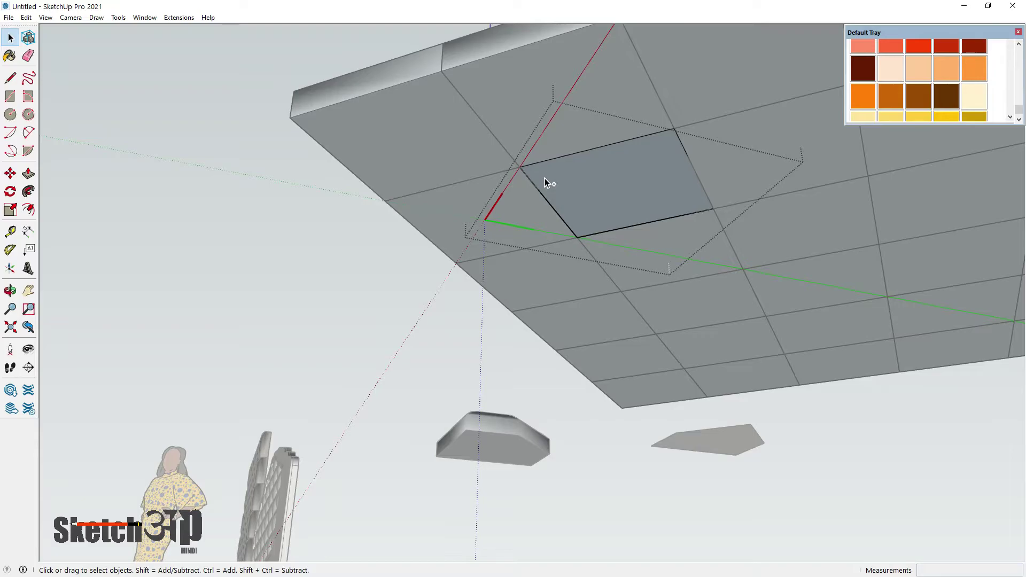
key("ctrl+v")
left_click(517, 168)
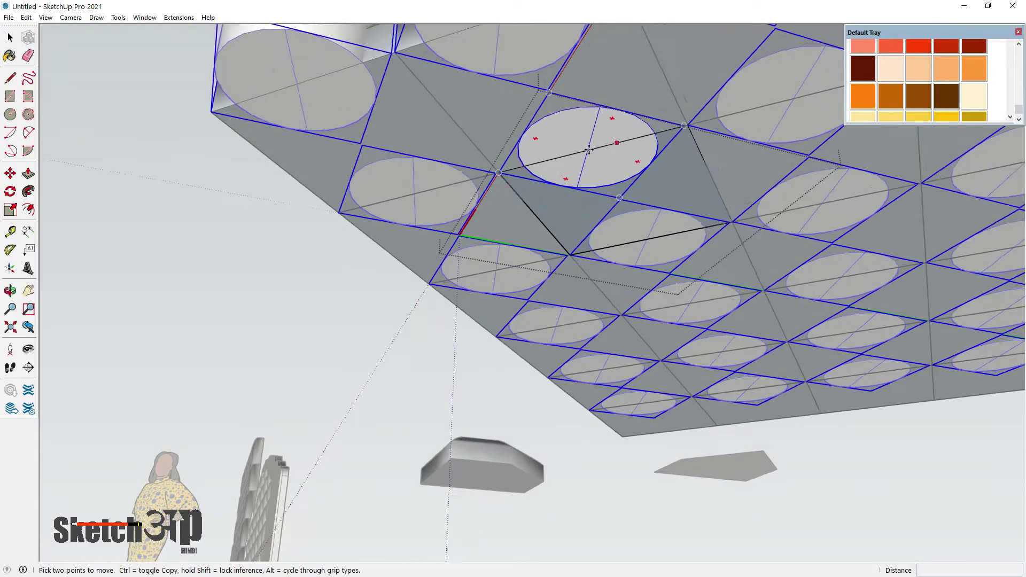
scroll(535, 165, "up", 1)
scroll(487, 176, "up", 2)
mouse_move(487, 177)
middle_mouse_down()
mouse_move(531, 325)
mouse_move(518, 373)
middle_mouse_up()
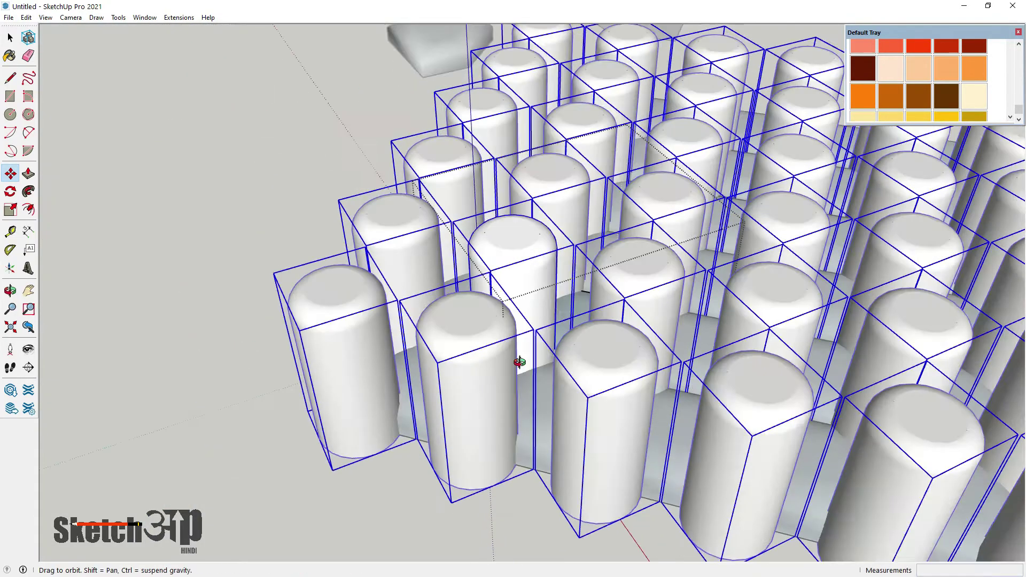
scroll(534, 270, "up", 2)
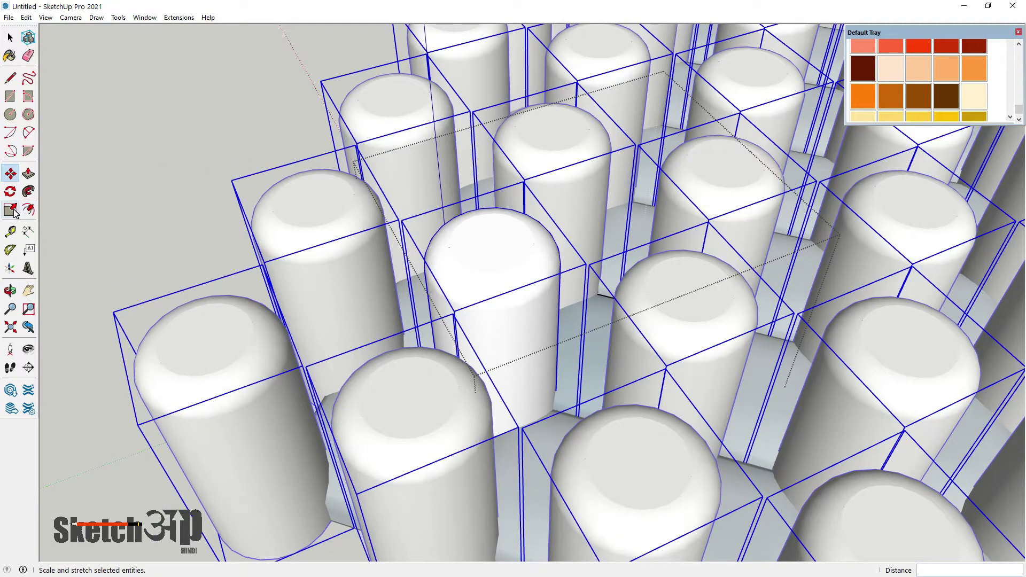
left_click(13, 212)
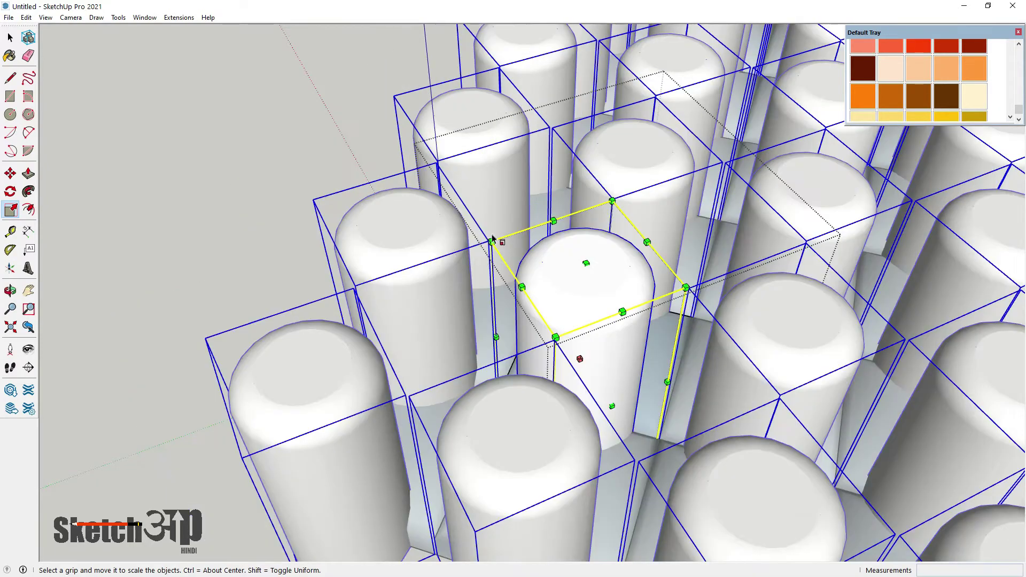
middle_click_drag(530, 213, 550, 264)
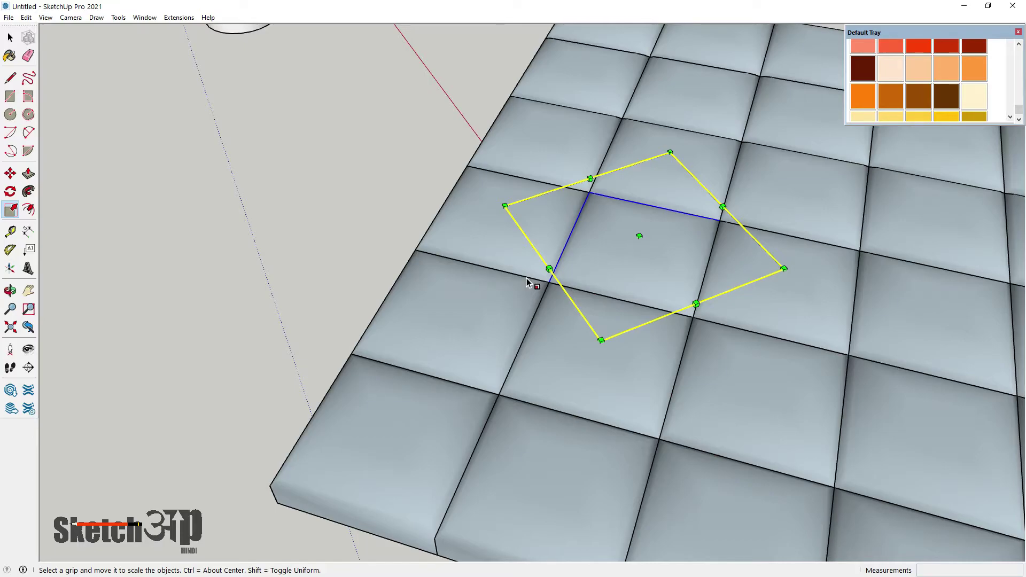
mouse_move(532, 286)
middle_mouse_down()
mouse_move(607, 254)
mouse_move(589, 150)
middle_mouse_up()
key("Escape")
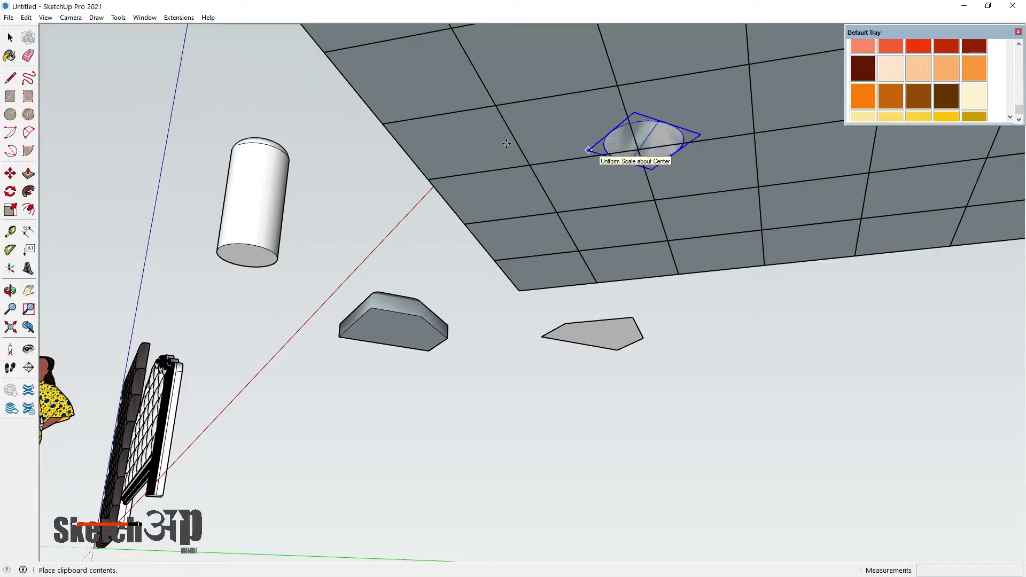
left_click(531, 145)
scroll(526, 114, "up", 1)
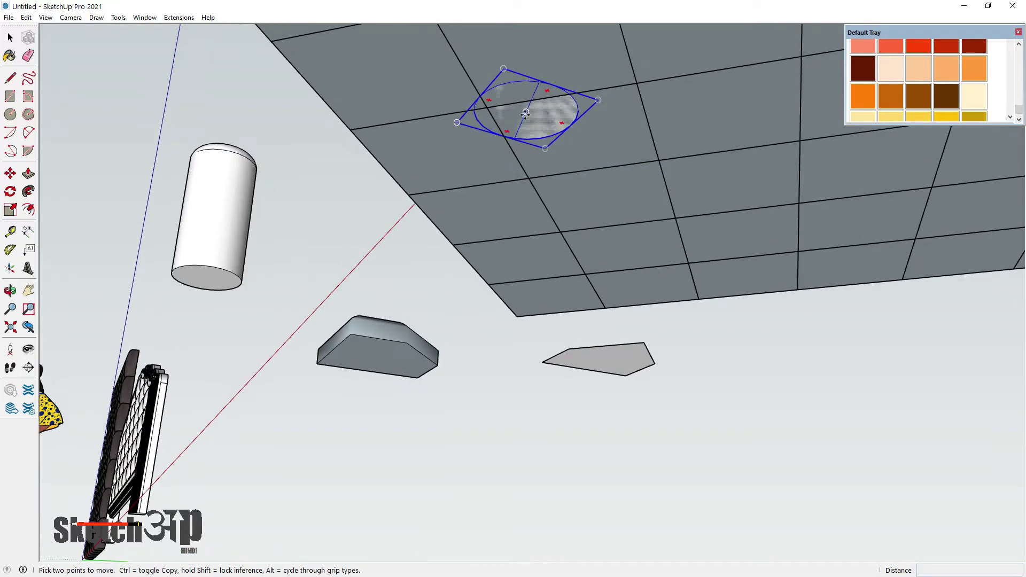
left_click(11, 38)
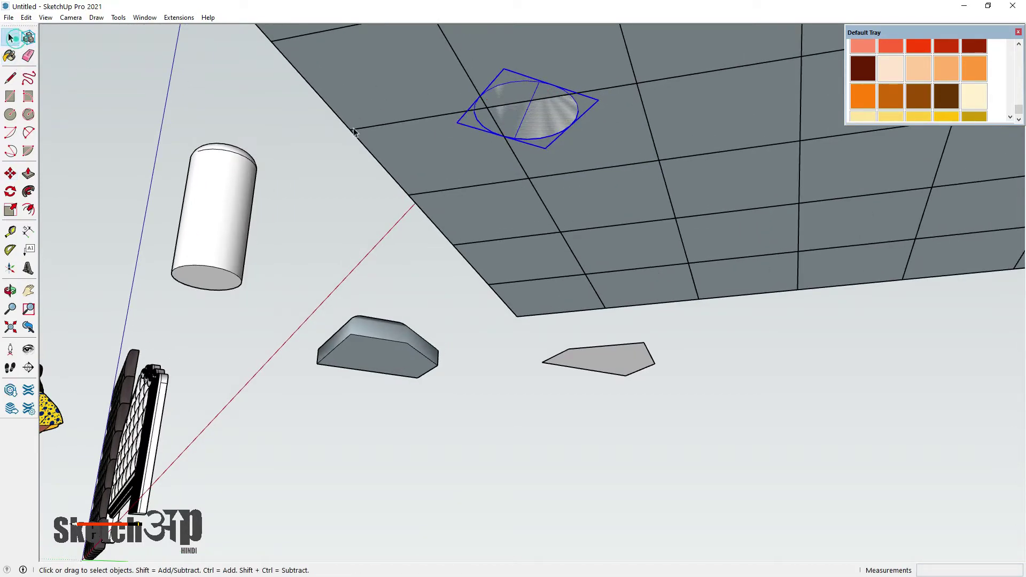
key("Delete")
double_click(527, 136)
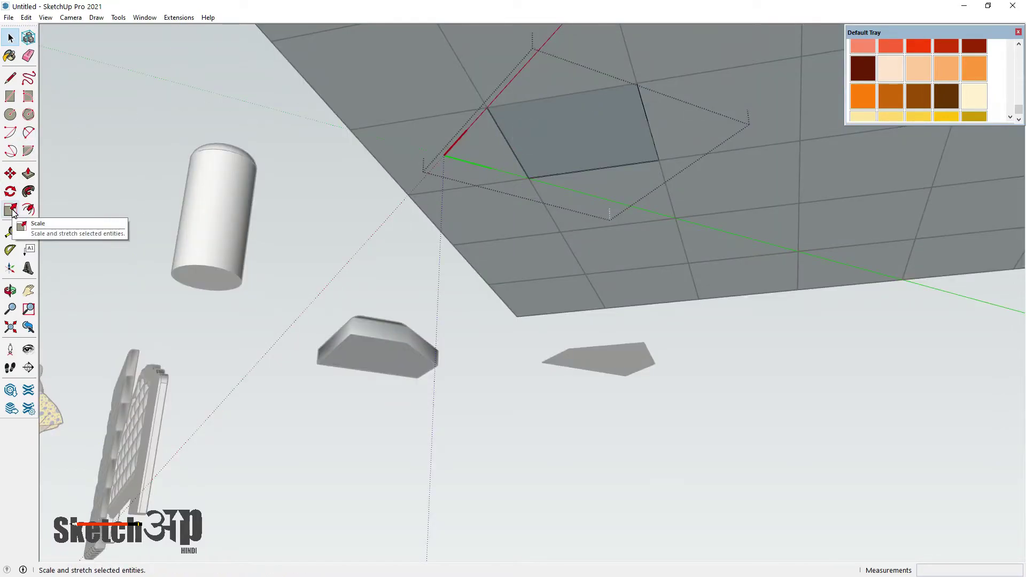
Paste the cylinder into the tile, move it to the tile corner, and scale it uniformly to 0.14
key("ctrl+v")
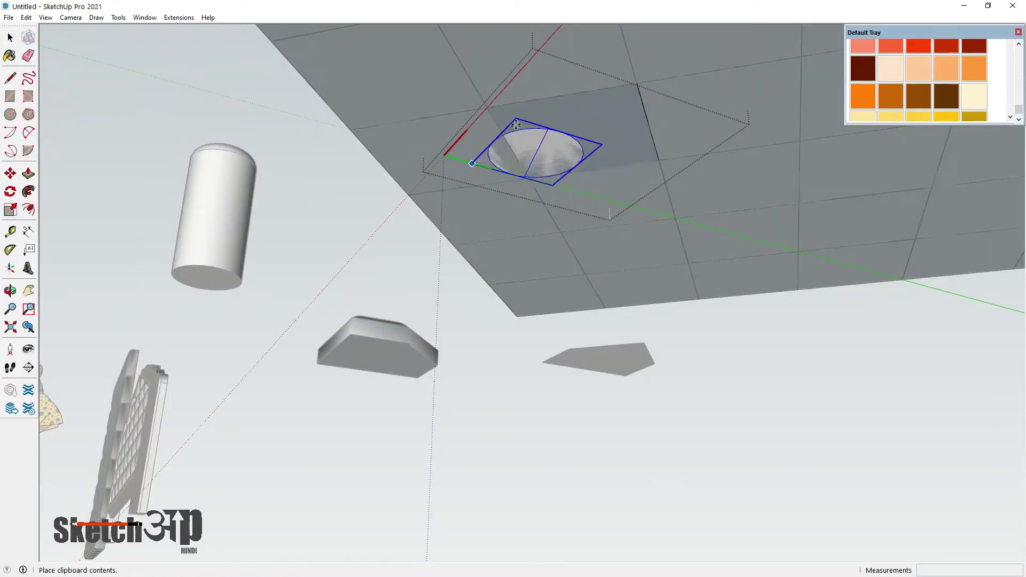
left_click(473, 115)
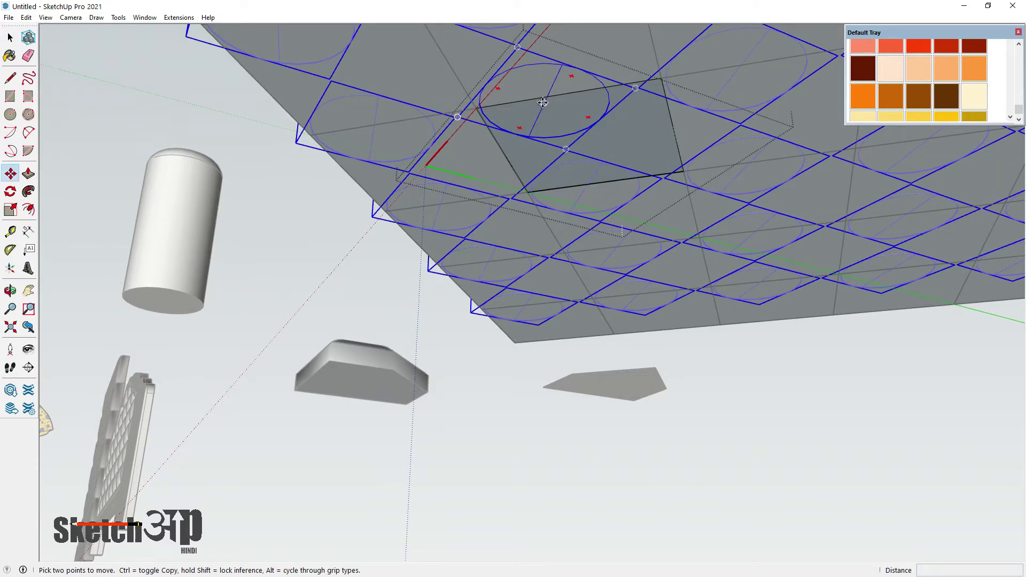
left_click(543, 102)
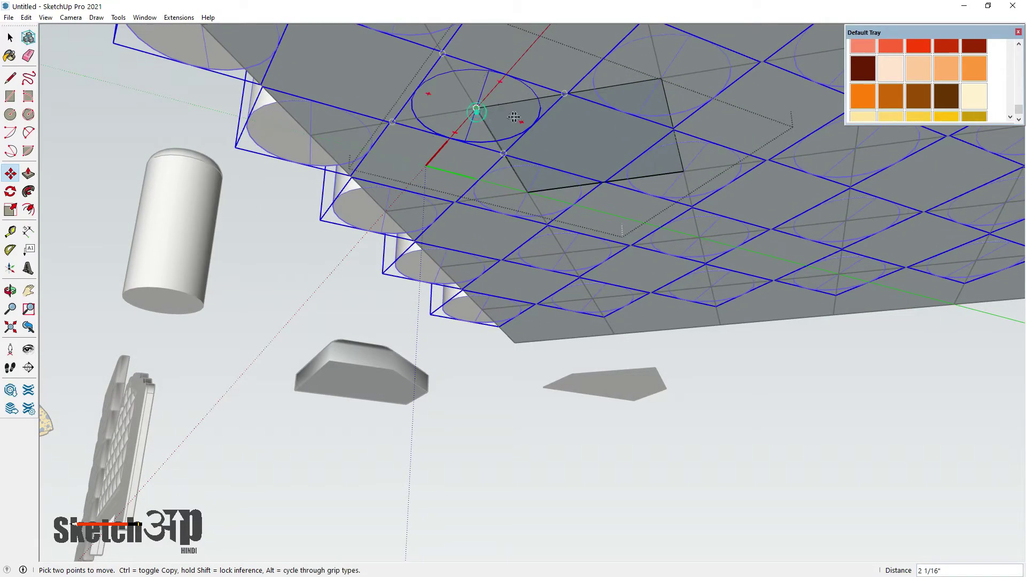
middle_click_drag(512, 116, 259, 213)
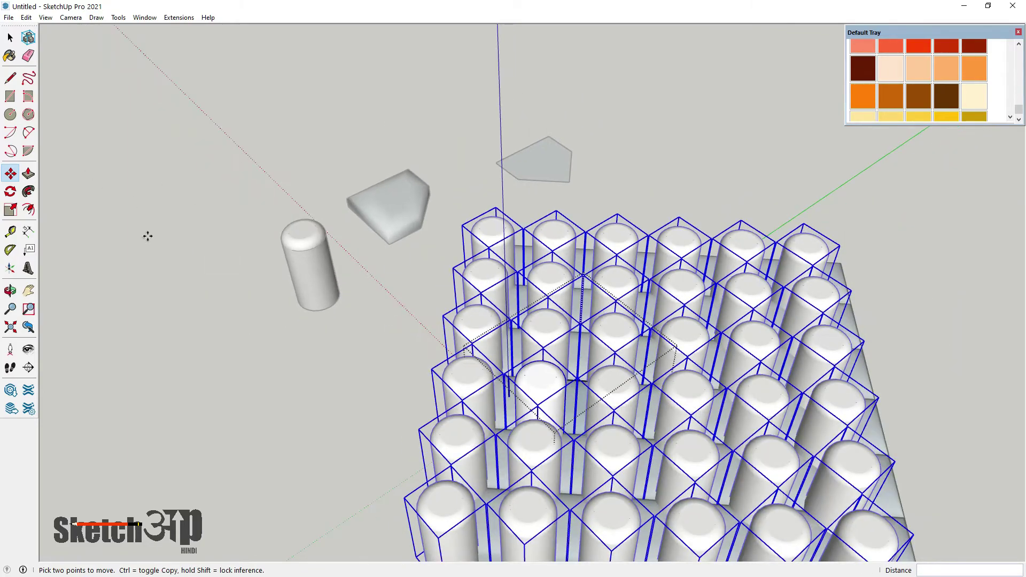
left_click(10, 210)
scroll(542, 367, "up", 2)
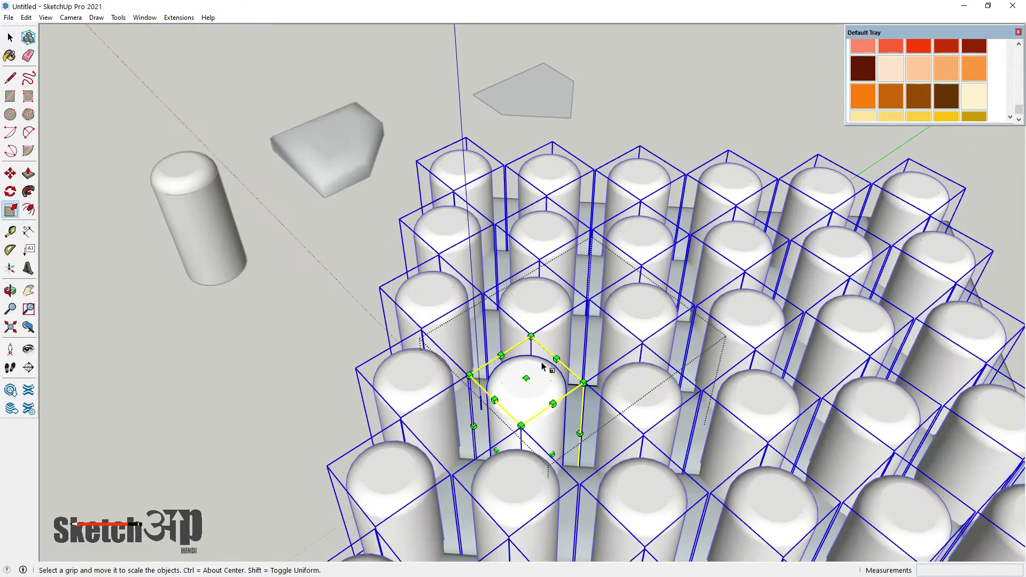
scroll(543, 367, "up", 2)
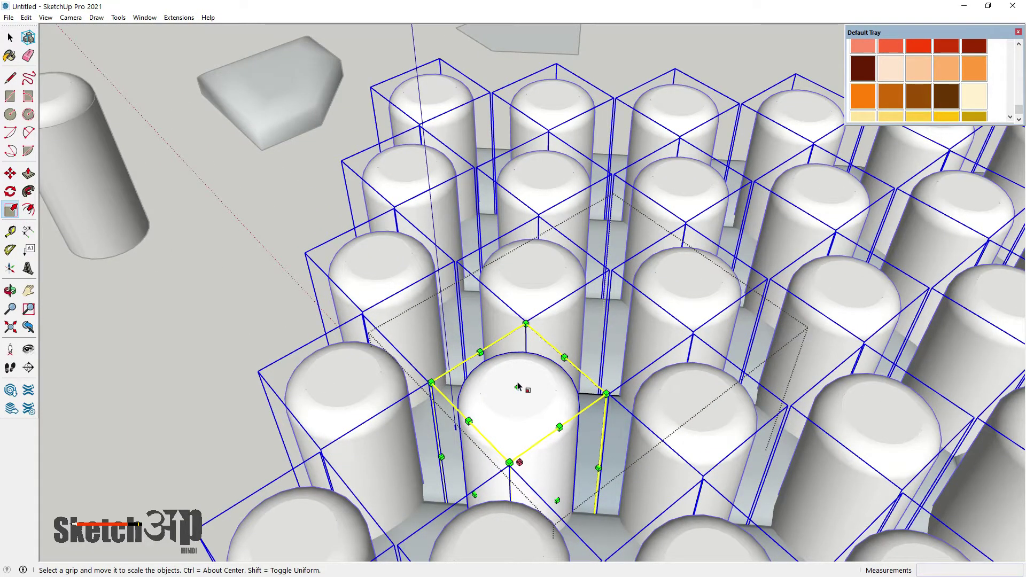
left_click_drag(518, 387, 520, 454)
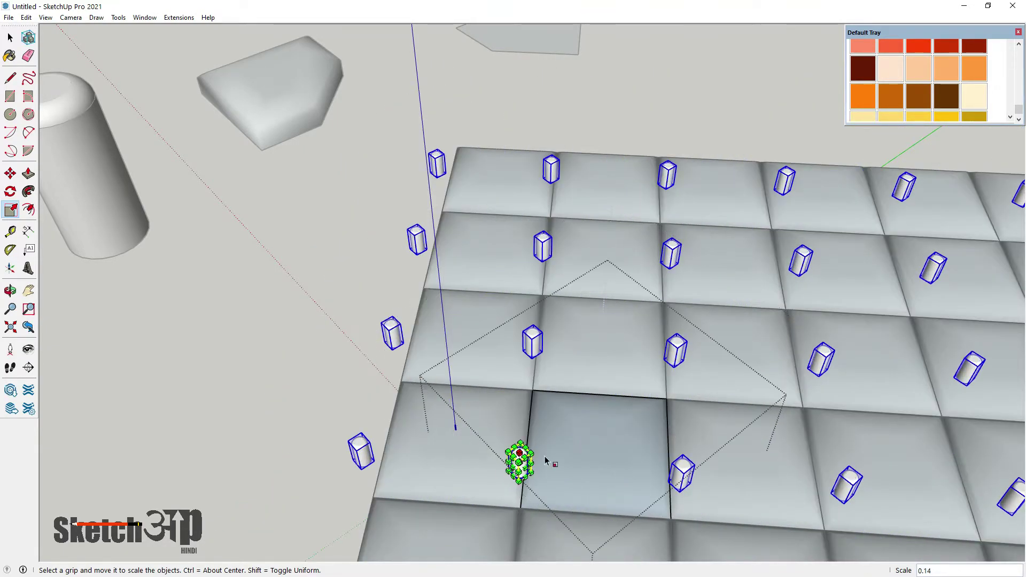
middle_click_drag(546, 458, 458, 159)
Move the button cylinders up the blue axis onto the cushion grid's seam crossings
left_click(10, 173)
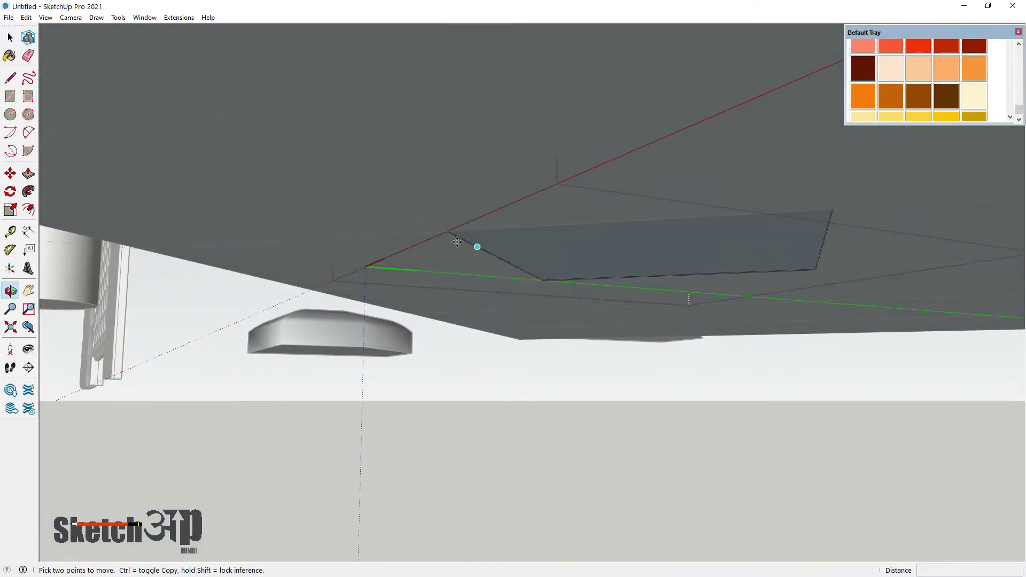
left_click(448, 232)
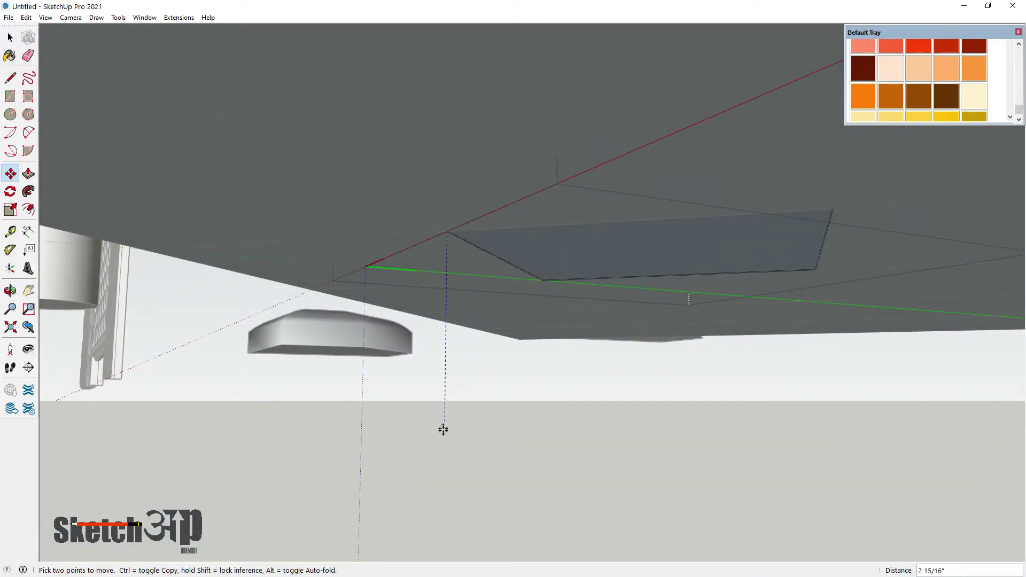
left_click(444, 488)
mouse_move(449, 309)
middle_mouse_down()
mouse_move(452, 417)
mouse_move(488, 467)
mouse_move(472, 300)
middle_mouse_up()
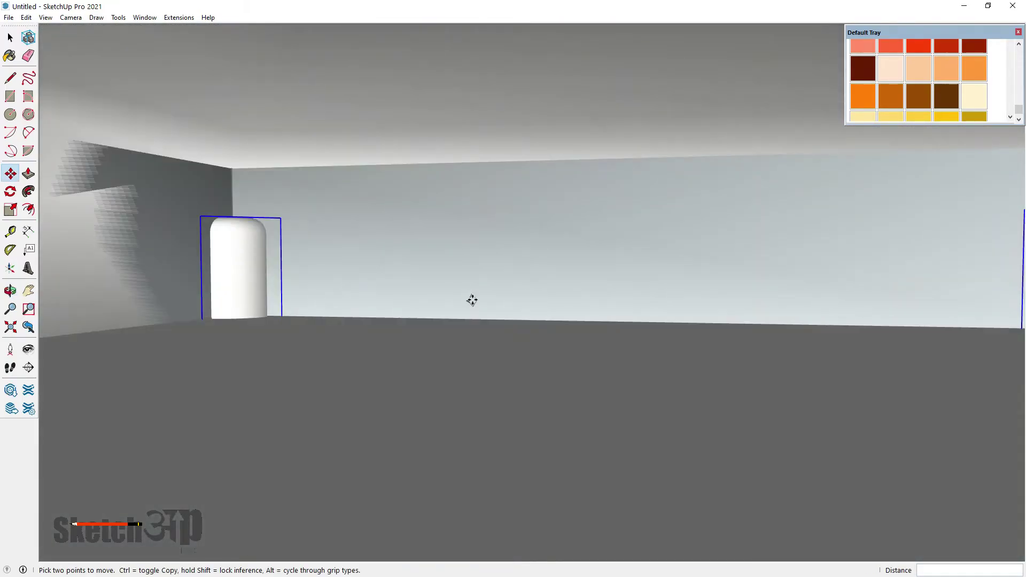
left_click(339, 289)
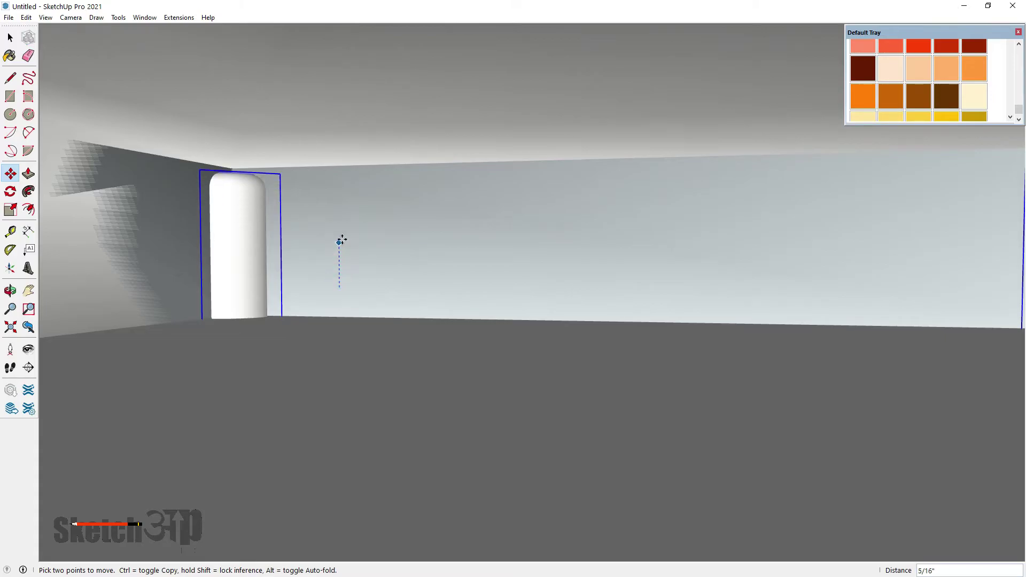
left_click(340, 201)
Orbit and zoom out to check the buttons across the whole tufted grid
mouse_move(341, 199)
middle_mouse_down()
mouse_move(419, 372)
mouse_move(395, 403)
mouse_move(326, 382)
mouse_move(401, 271)
mouse_move(289, 240)
mouse_move(264, 320)
mouse_move(269, 308)
middle_mouse_up()
left_click(269, 310)
middle_click_drag(510, 235, 422, 346)
scroll(343, 260, "down", 3)
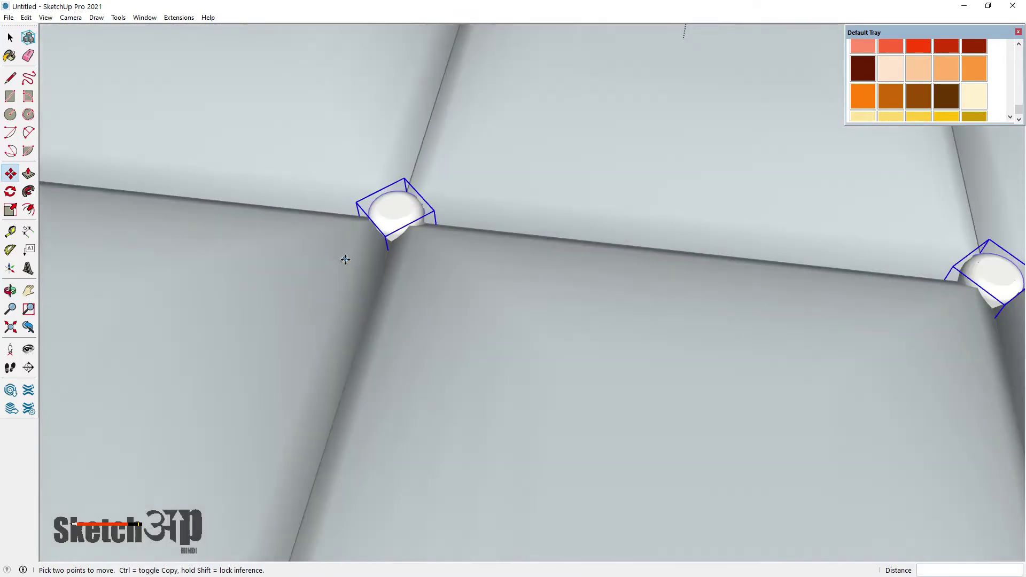
scroll(406, 259, "down", 2)
middle_click_drag(406, 259, 466, 253)
scroll(466, 253, "down", 3)
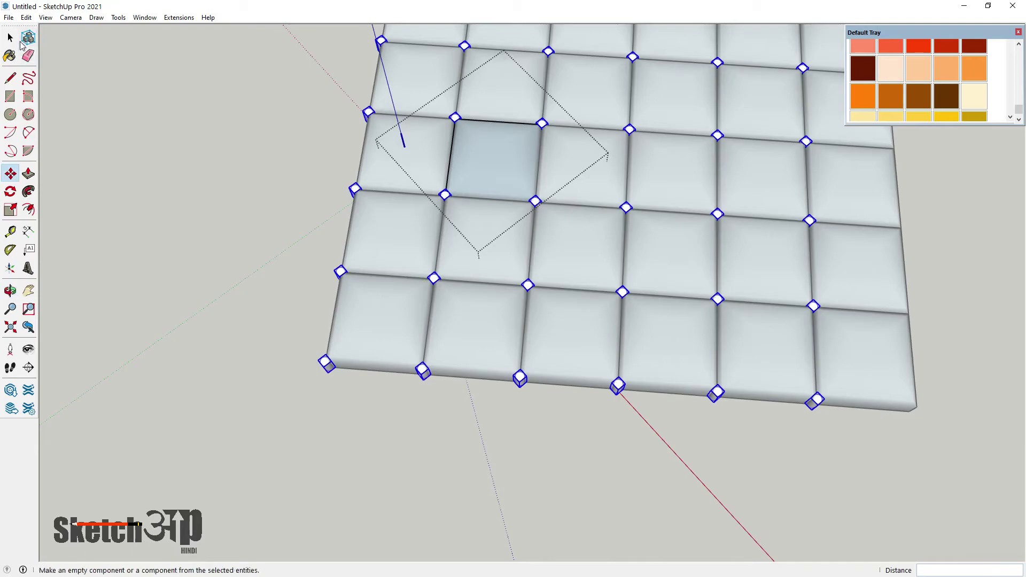
left_click(9, 38)
left_click(256, 262)
scroll(310, 324, "down", 3)
scroll(543, 138, "up", 2)
mouse_move(481, 214)
middle_mouse_down()
mouse_move(543, 138)
mouse_move(503, 394)
middle_mouse_up()
scroll(560, 166, "down", 2)
scroll(560, 166, "up", 3)
scroll(481, 288, "up", 2)
mouse_move(481, 289)
middle_mouse_down()
mouse_move(461, 217)
mouse_move(477, 156)
middle_mouse_up()
scroll(468, 213, "down", 3)
scroll(468, 214, "down", 3)
scroll(519, 301, "down", 2)
scroll(470, 306, "down", 2)
middle_click_drag(471, 306, 316, 186)
scroll(222, 246, "up", 2)
middle_click_drag(223, 246, 344, 87)
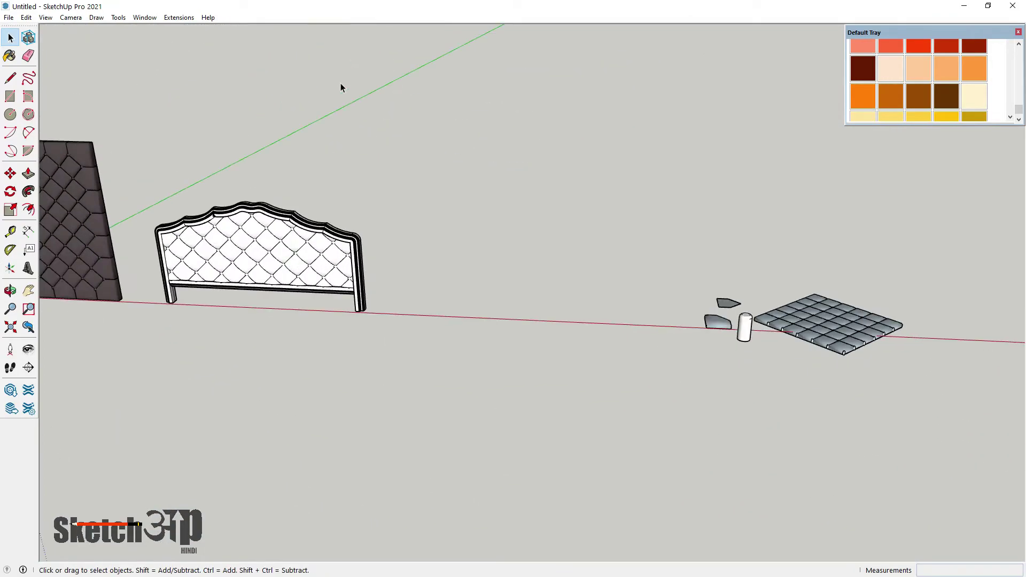
scroll(202, 294, "up", 2)
scroll(312, 190, "up", 2)
scroll(312, 189, "down", 2)
scroll(304, 225, "up", 3)
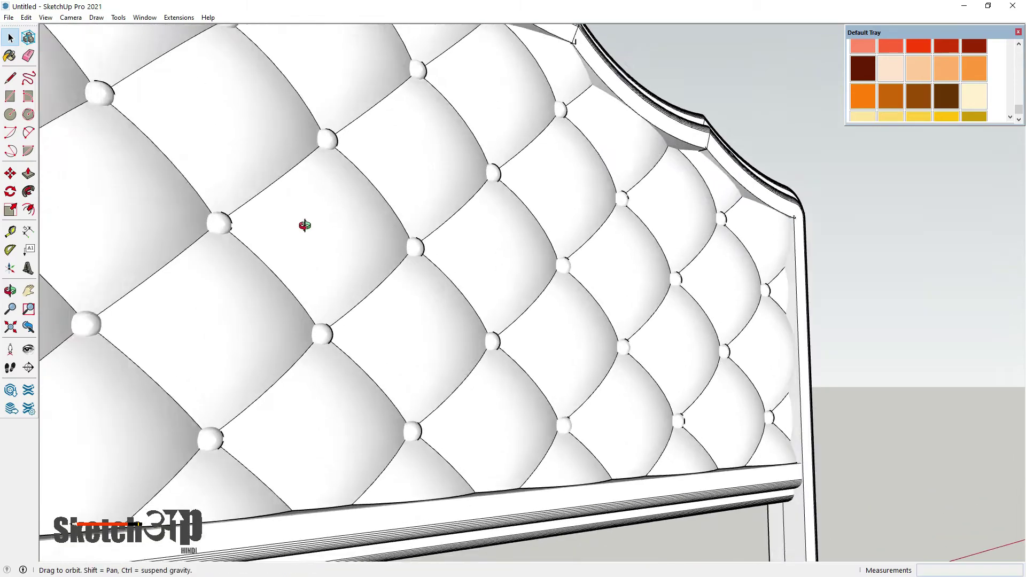
middle_click_drag(304, 224, 371, 181)
scroll(344, 245, "up", 2)
scroll(344, 244, "down", 2)
middle_click_drag(341, 275, 298, 220)
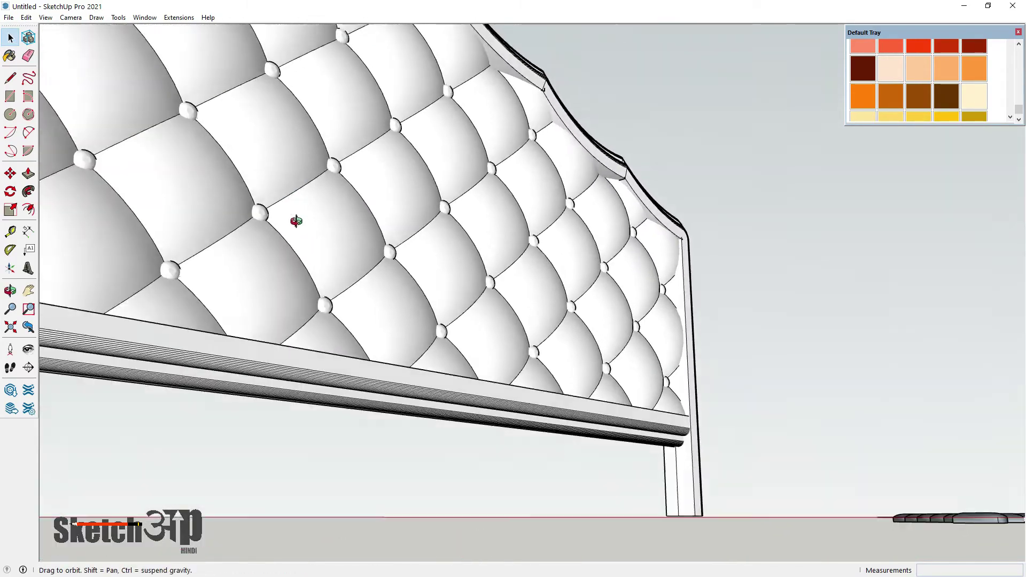
scroll(287, 280, "up", 2)
scroll(269, 305, "down", 3)
scroll(216, 451, "down", 3)
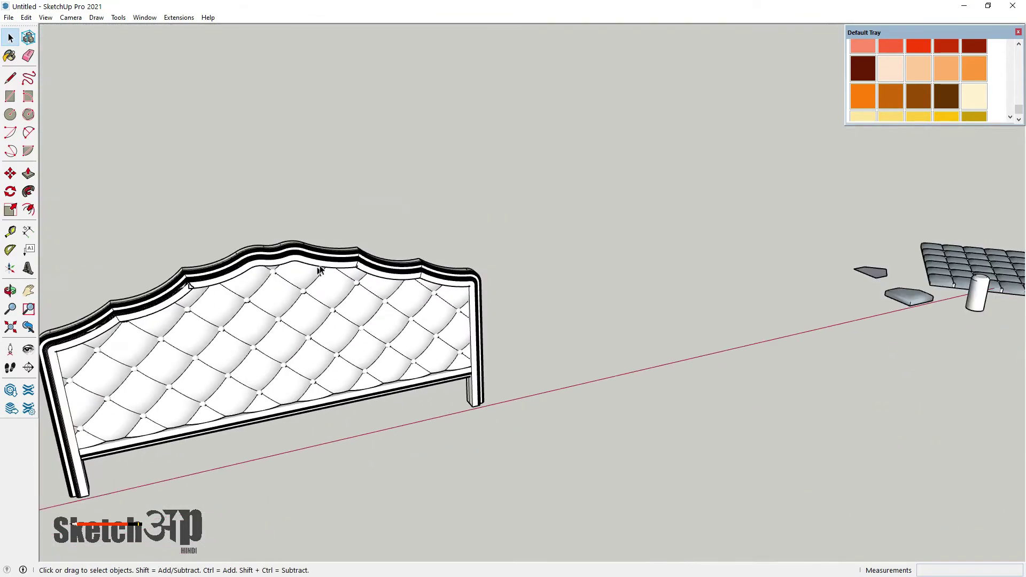
scroll(206, 367, "down", 2)
scroll(255, 289, "down", 1)
scroll(255, 289, "down", 1)
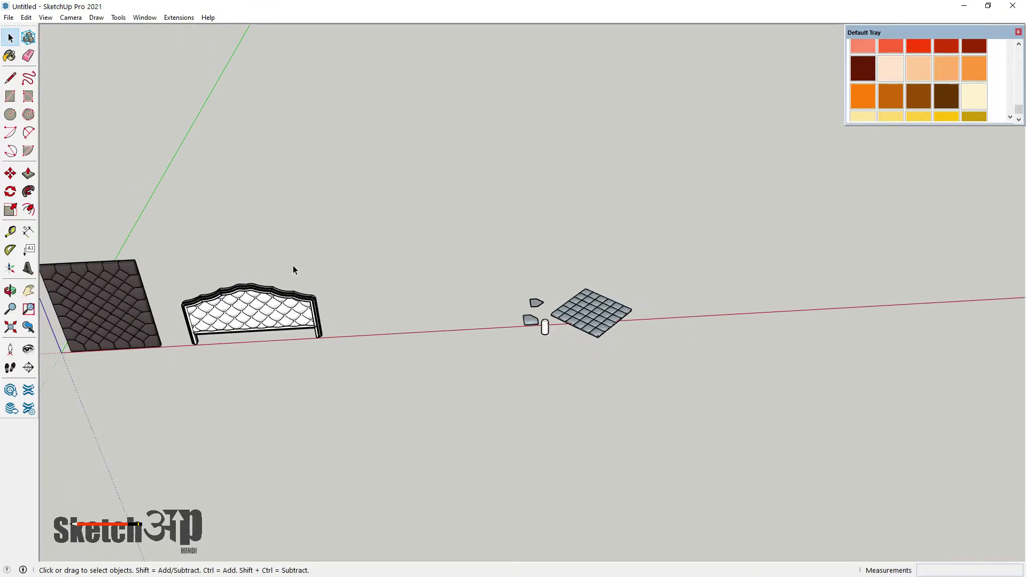
left_click(10, 114)
Draw a 4-sided polygon face with radius 4 beside the cushion grid
mouse_move(424, 340)
middle_mouse_down()
mouse_move(808, 316)
mouse_move(666, 378)
mouse_move(667, 318)
middle_mouse_up()
scroll(667, 378, "up", 3)
left_click(661, 314)
key("Escape")
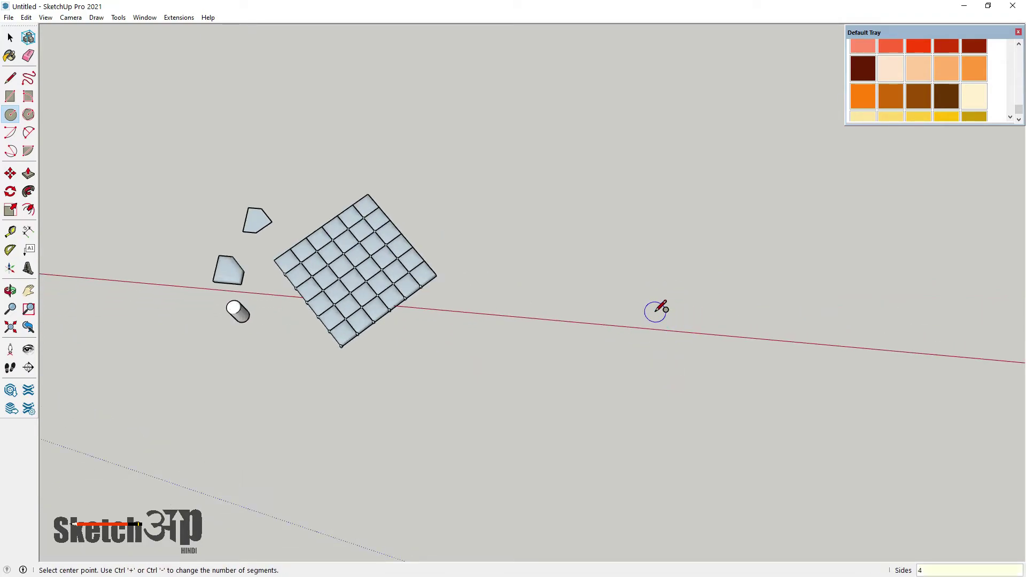
left_click(656, 310)
scroll(689, 313, "up", 2)
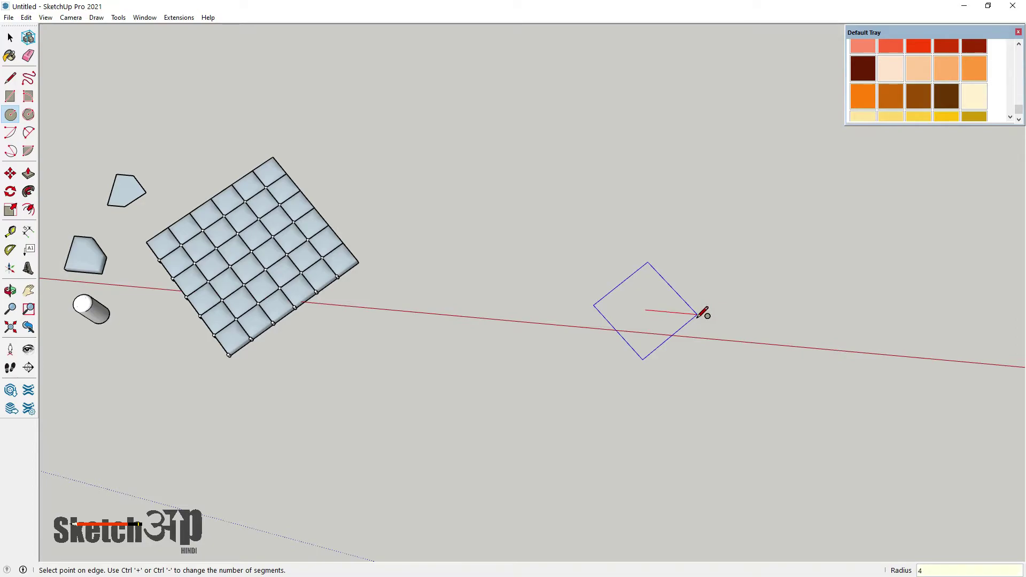
key("Return")
Zoom in on the new square from an oblique angle
left_click(10, 37)
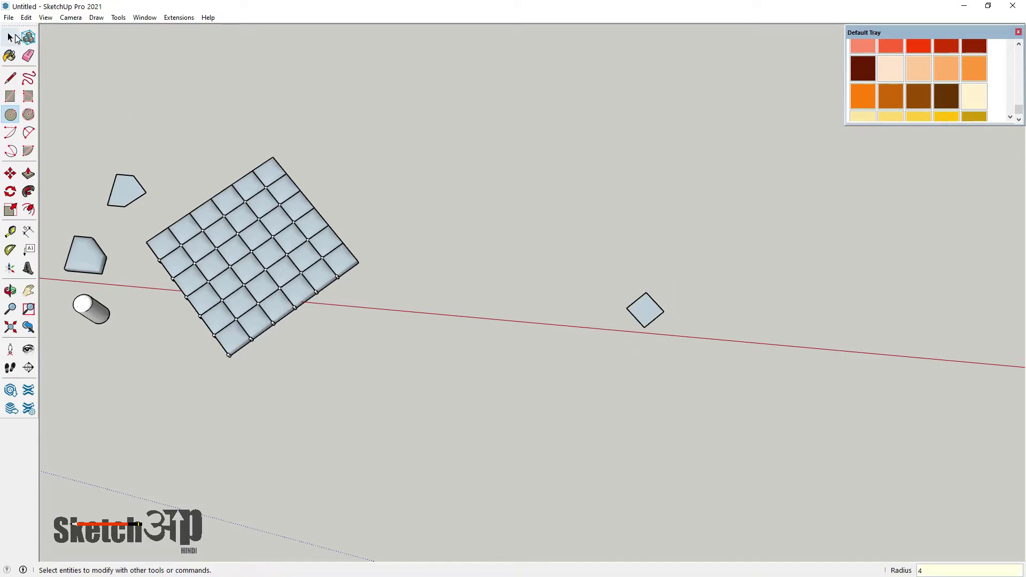
middle_click_drag(715, 401, 637, 258)
scroll(637, 307, "up", 3)
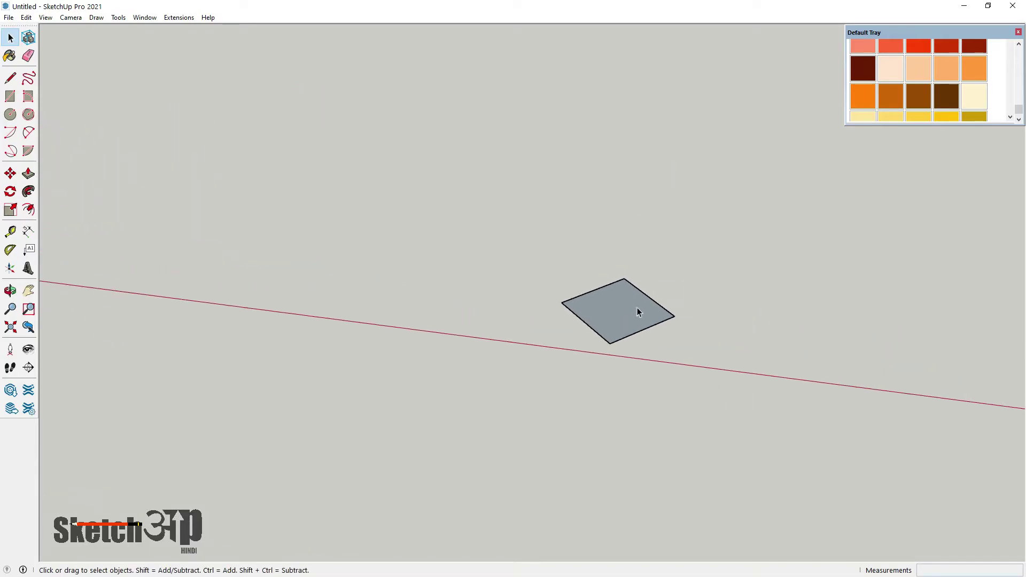
scroll(645, 328, "up", 3)
scroll(656, 319, "up", 3)
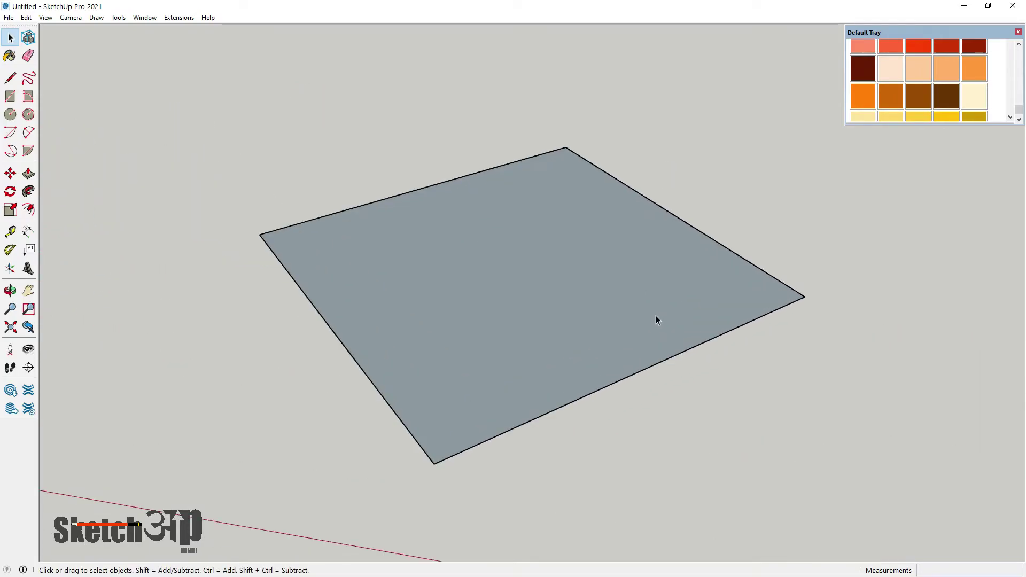
Draw a 2 Point Arc between two adjacent square corners, bulging .75 upward
left_click(28, 132)
left_click(434, 463)
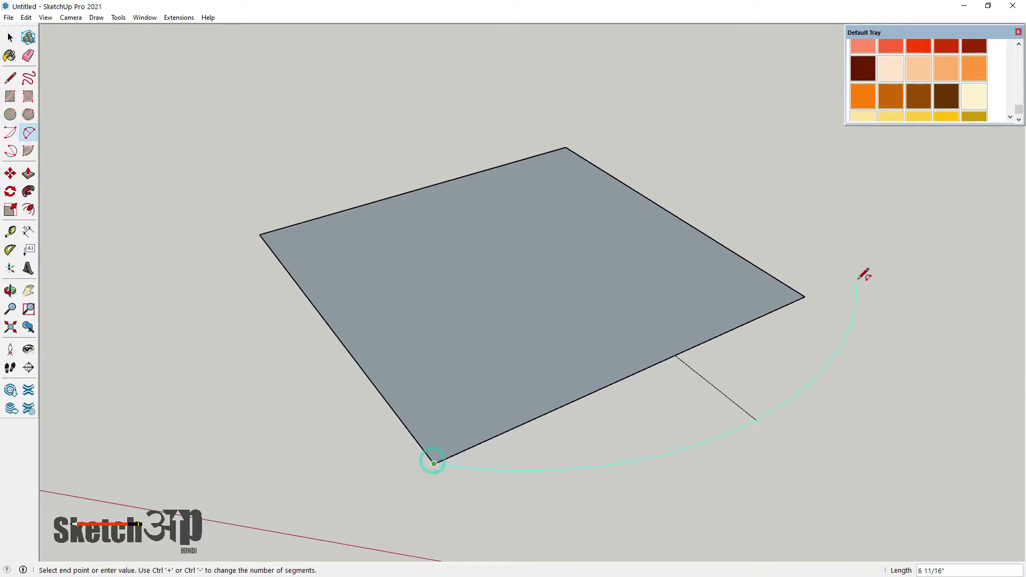
left_click(806, 296)
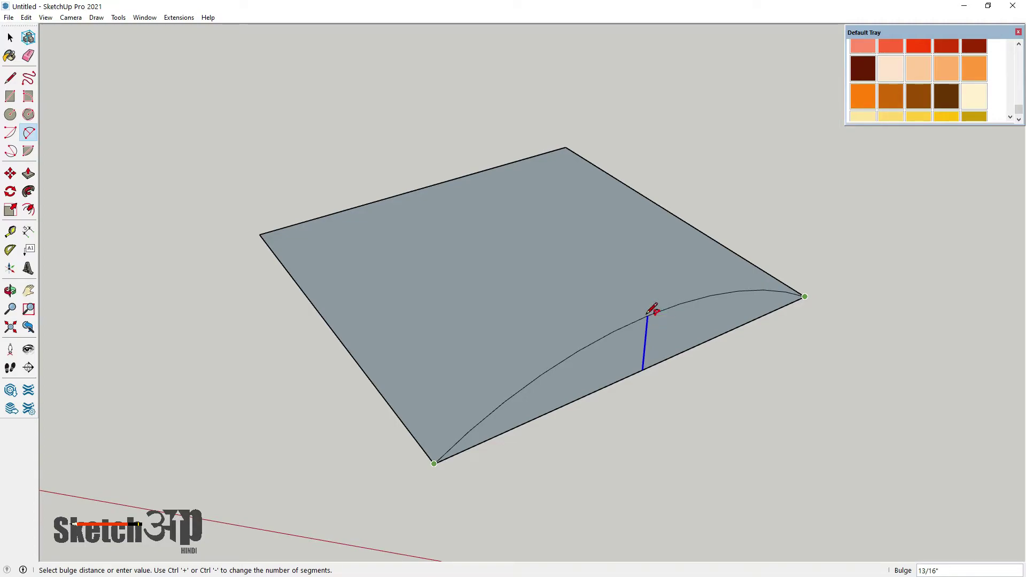
left_click(653, 310)
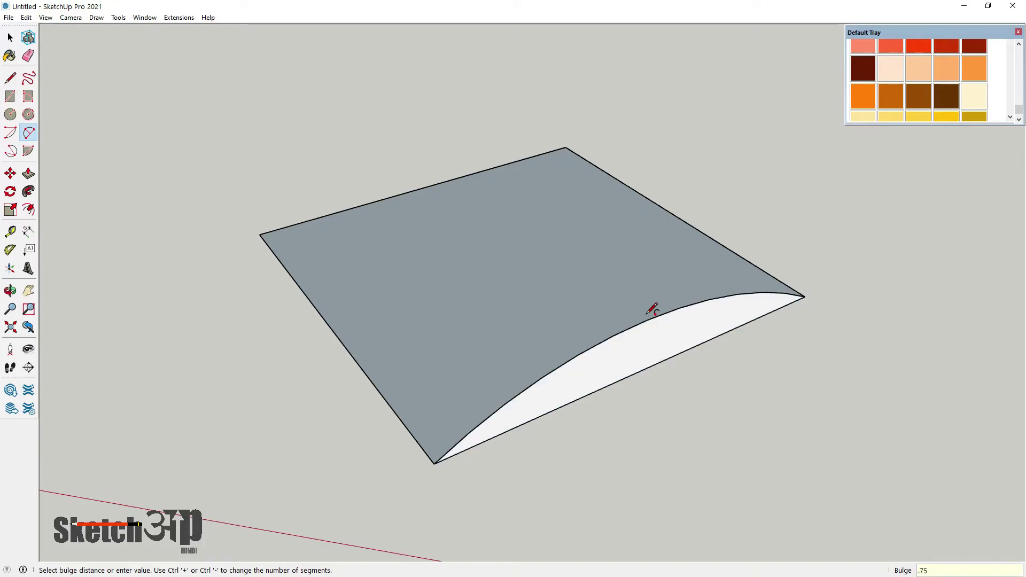
mouse_move(643, 341)
middle_mouse_down()
mouse_move(663, 163)
mouse_move(715, 143)
mouse_move(724, 305)
mouse_move(642, 299)
middle_mouse_up()
scroll(671, 316, "down", 2)
left_click(9, 38)
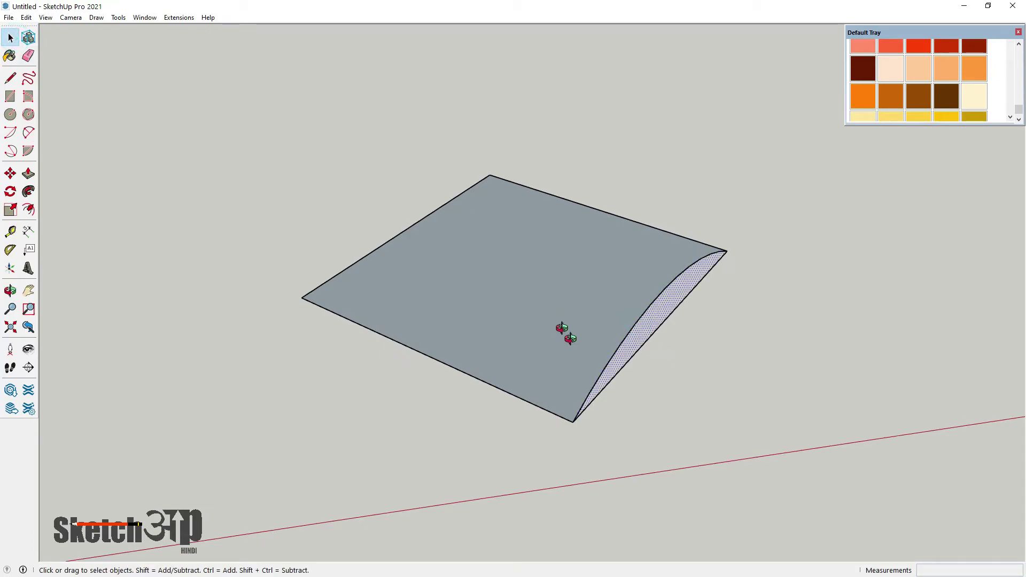
Draw a temporary diagonal across the square between opposite corners
middle_click_drag(561, 333, 527, 323)
left_click(528, 323)
left_click(10, 191)
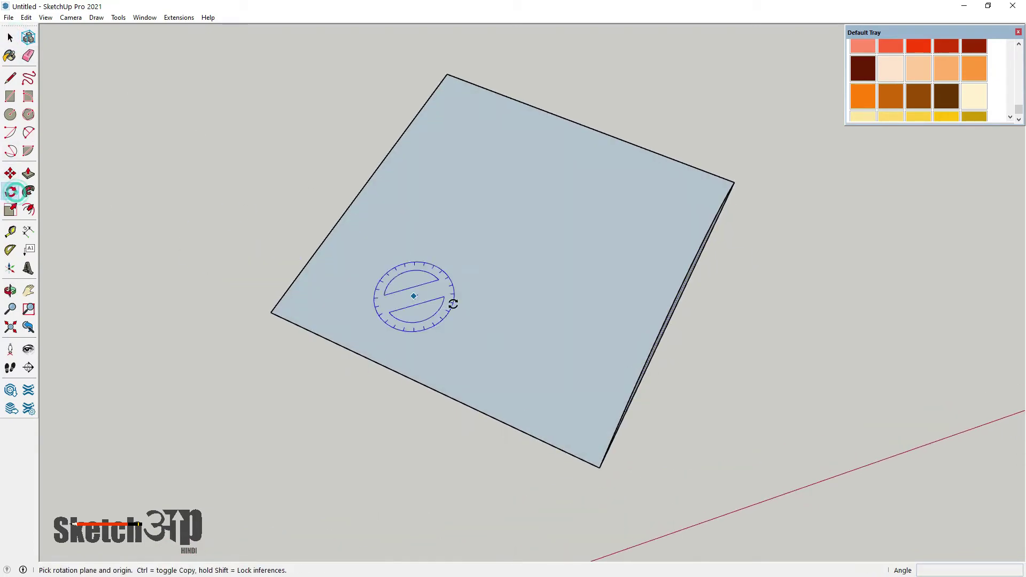
middle_click_drag(413, 294, 618, 378)
scroll(683, 425, "up", 3)
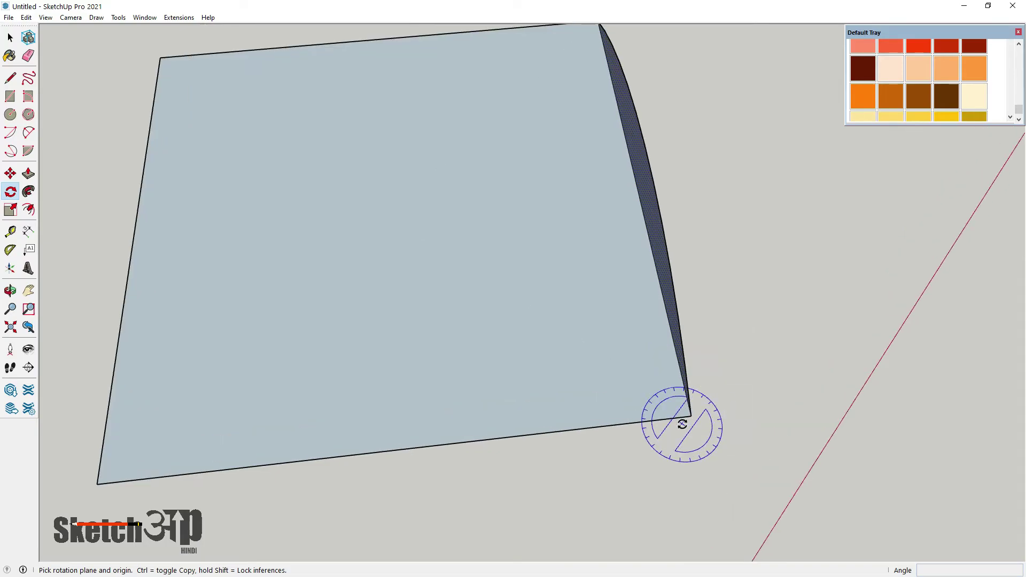
left_click(10, 78)
middle_click_drag(152, 173, 422, 119)
scroll(422, 120, "down", 3)
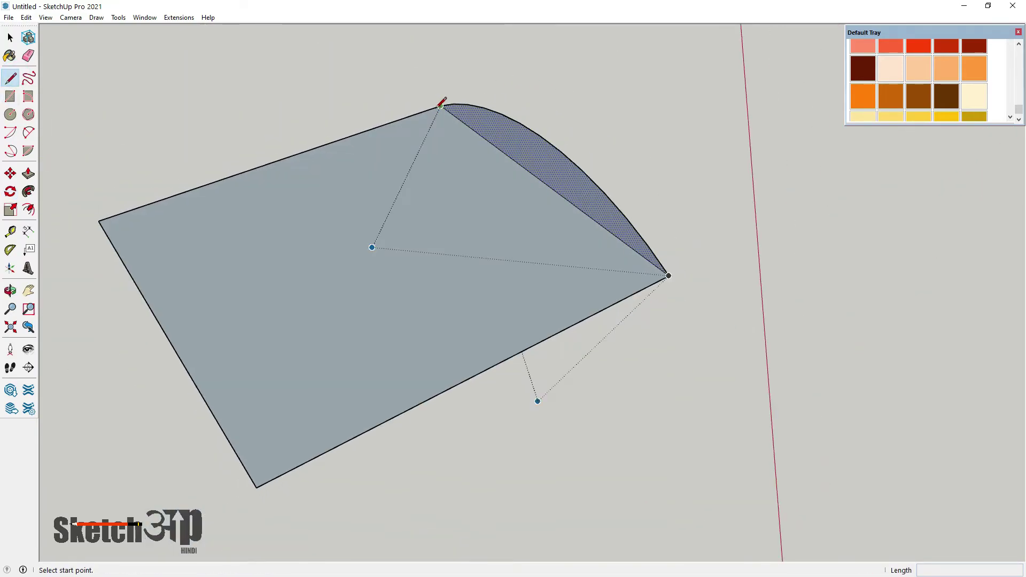
left_click(440, 106)
left_click(257, 487)
scroll(513, 266, "down", 2)
middle_click_drag(513, 266, 135, 81)
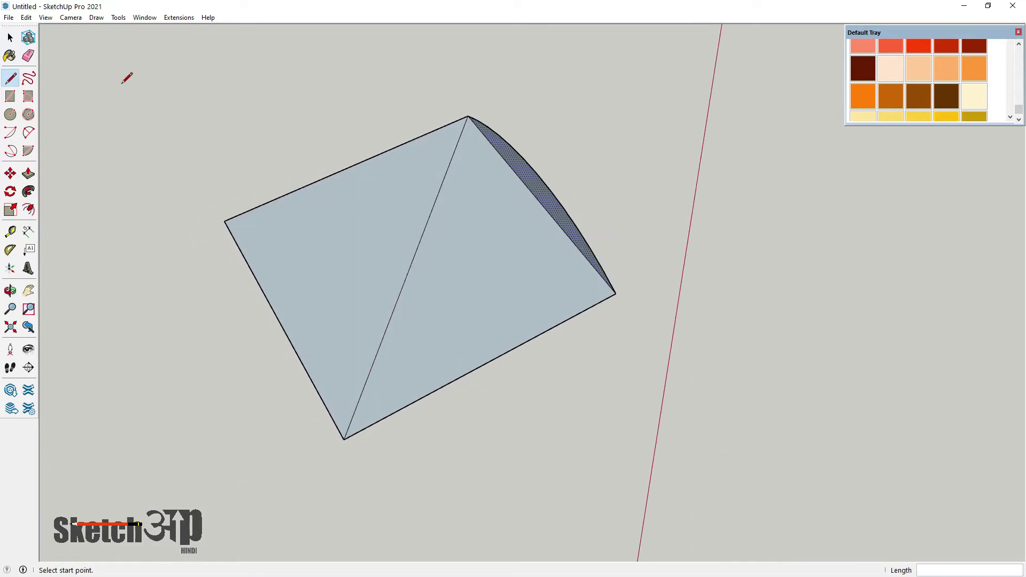
Rotate-copy the arc 90° about the face centre onto the square's other edges
left_click(10, 191)
left_click(414, 257)
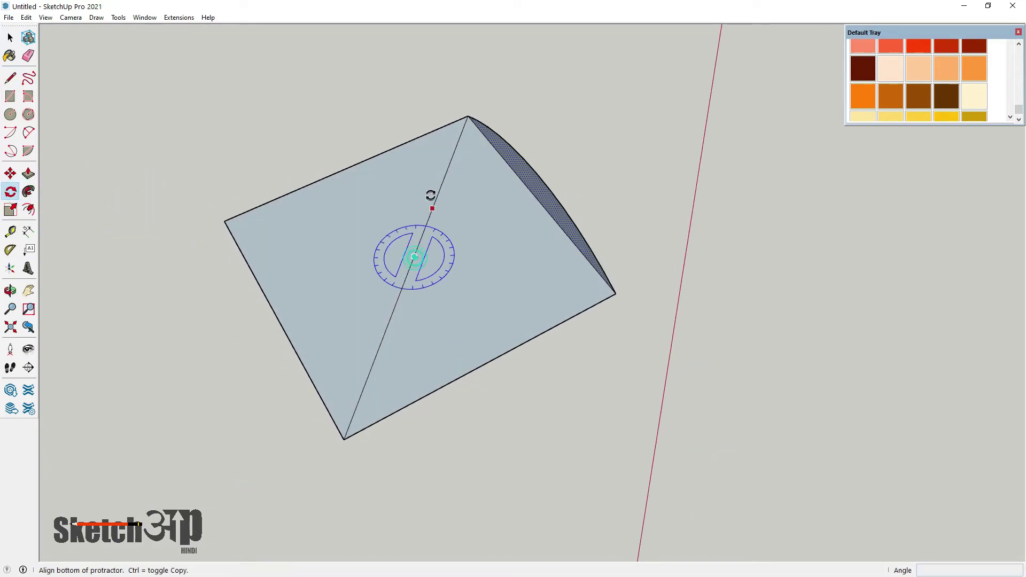
left_click(468, 113)
left_click(226, 222)
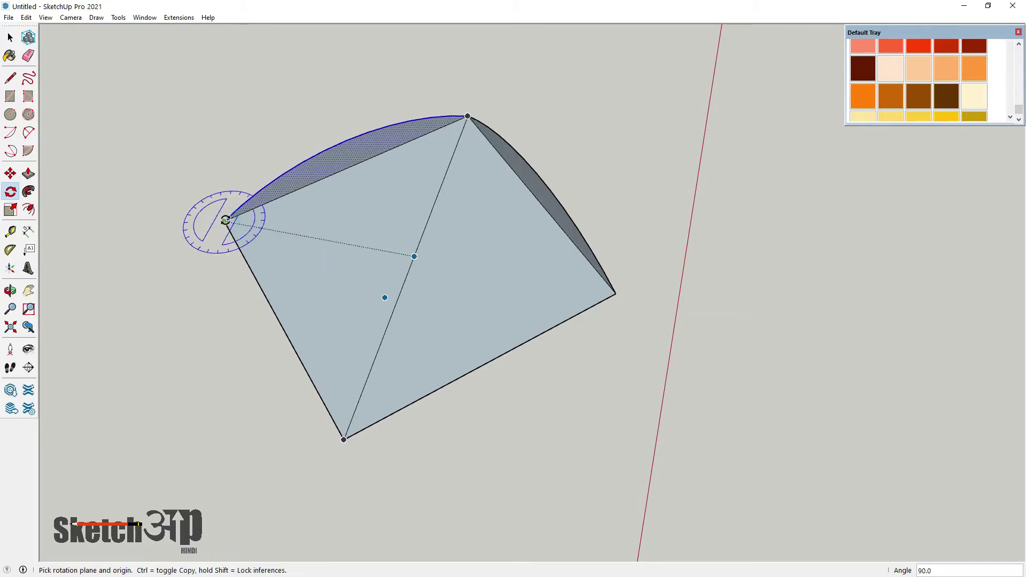
left_click(414, 257)
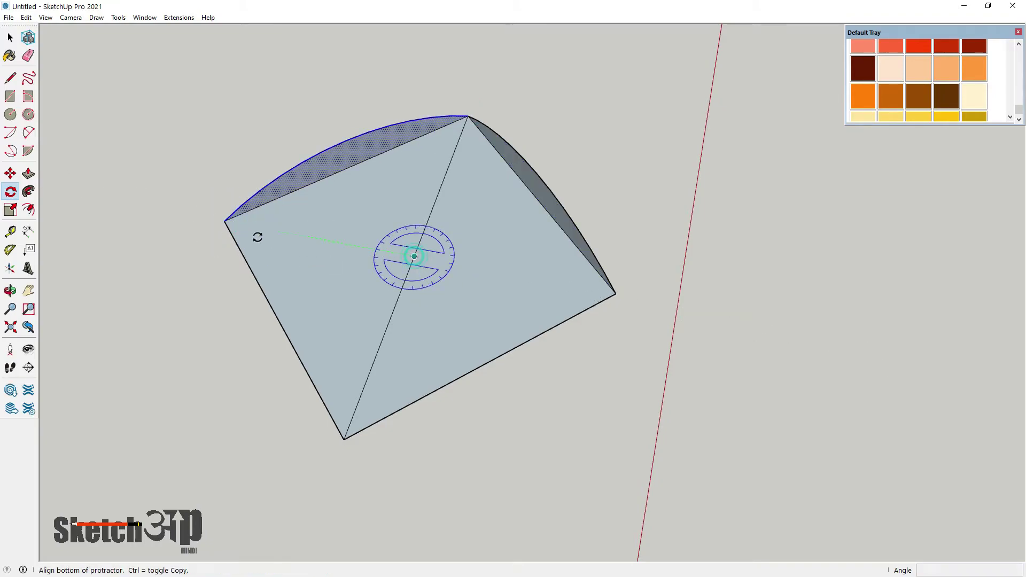
left_click(227, 221)
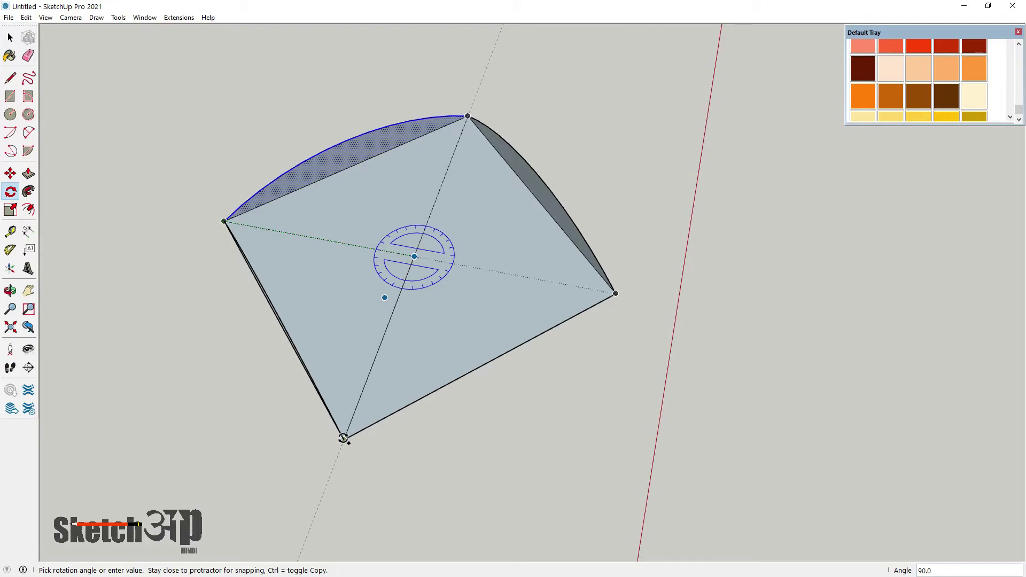
left_click(343, 439)
key("Return")
Erase the temporary diagonal edge from the square
mouse_move(344, 436)
middle_mouse_down()
mouse_move(412, 191)
mouse_move(59, 99)
middle_mouse_up()
left_click(29, 57)
middle_click_drag(406, 299, 435, 298)
left_click(428, 288)
left_click(10, 37)
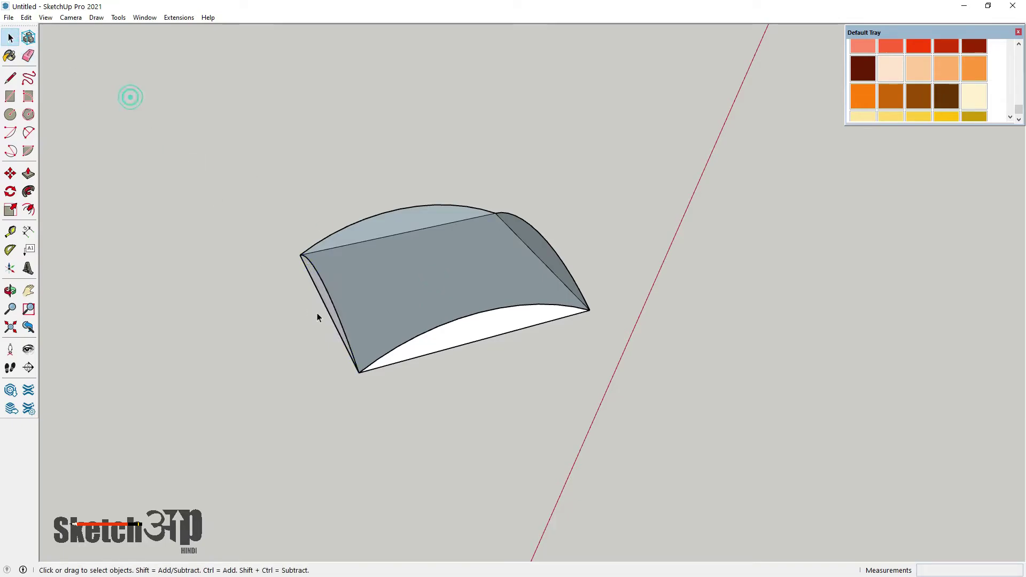
Select the curved end arc and place a first copy inward along the shell edge
mouse_move(317, 314)
middle_mouse_down()
mouse_move(556, 283)
mouse_move(437, 251)
mouse_move(403, 256)
mouse_move(528, 293)
mouse_move(564, 283)
middle_mouse_up()
scroll(537, 305, "up", 3)
left_click(535, 291)
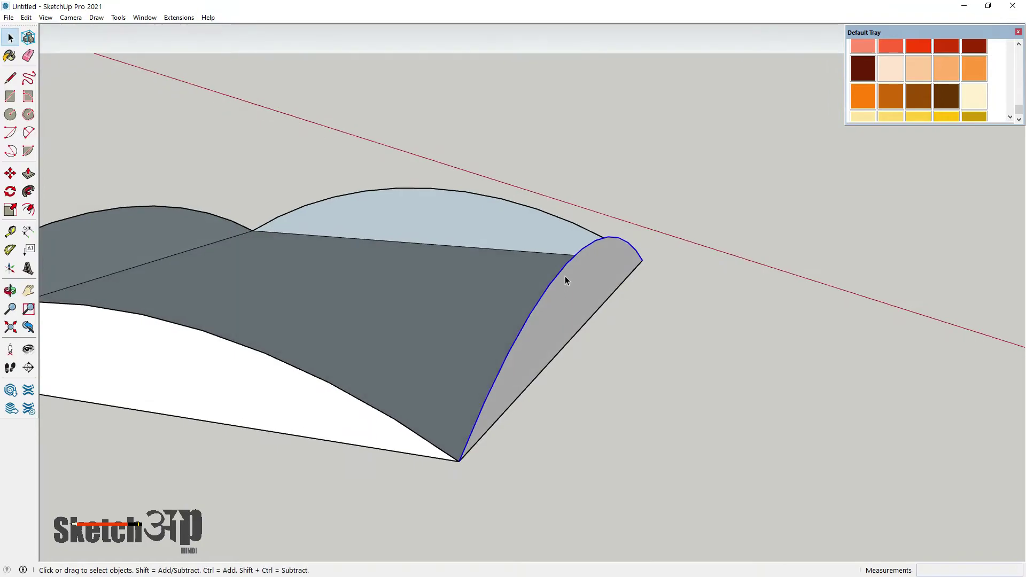
mouse_move(543, 328)
middle_mouse_down()
mouse_move(578, 288)
mouse_move(515, 362)
middle_mouse_up()
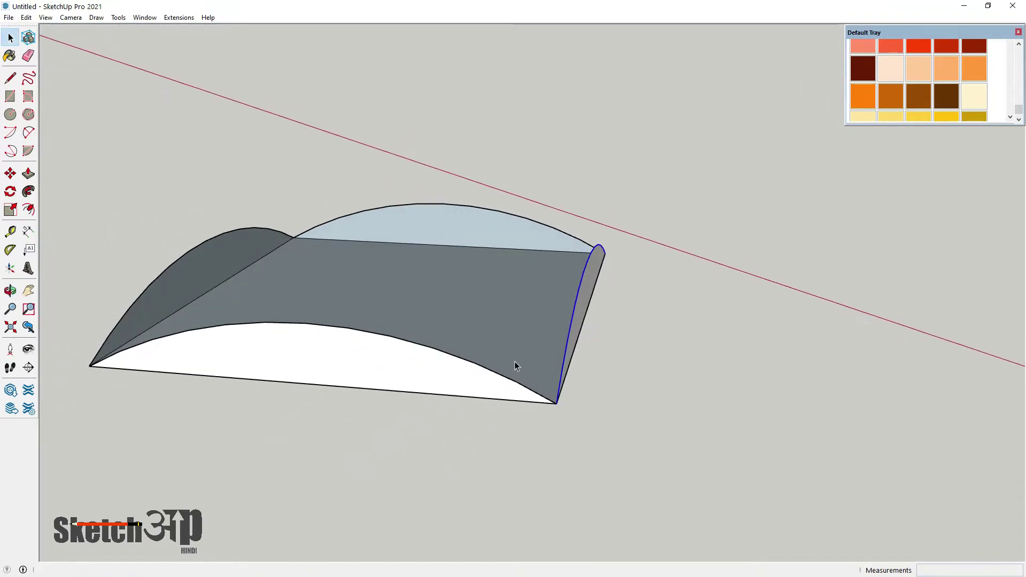
left_click(10, 174)
middle_click_drag(298, 259, 536, 355)
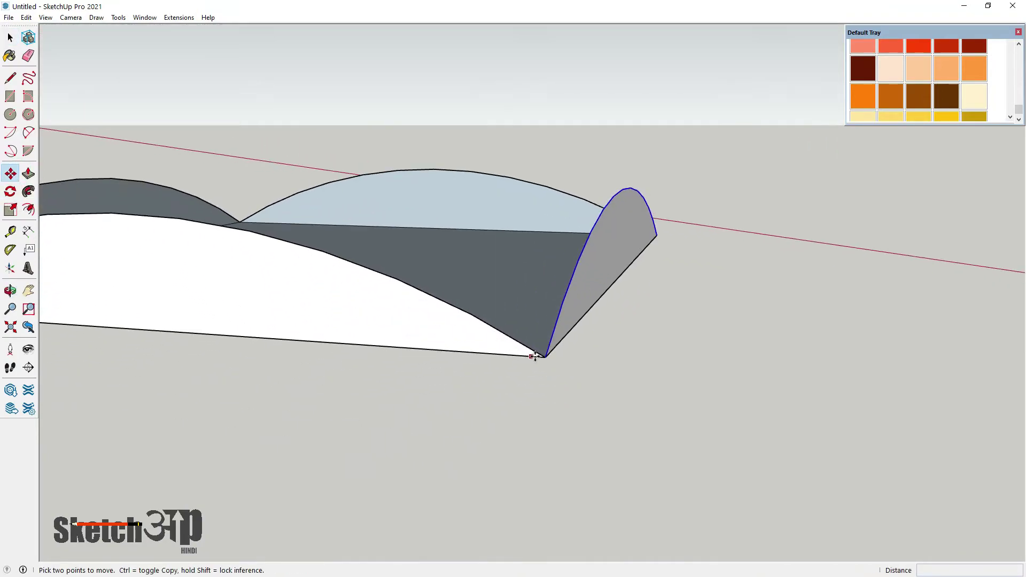
key("ctrl")
left_click(542, 357)
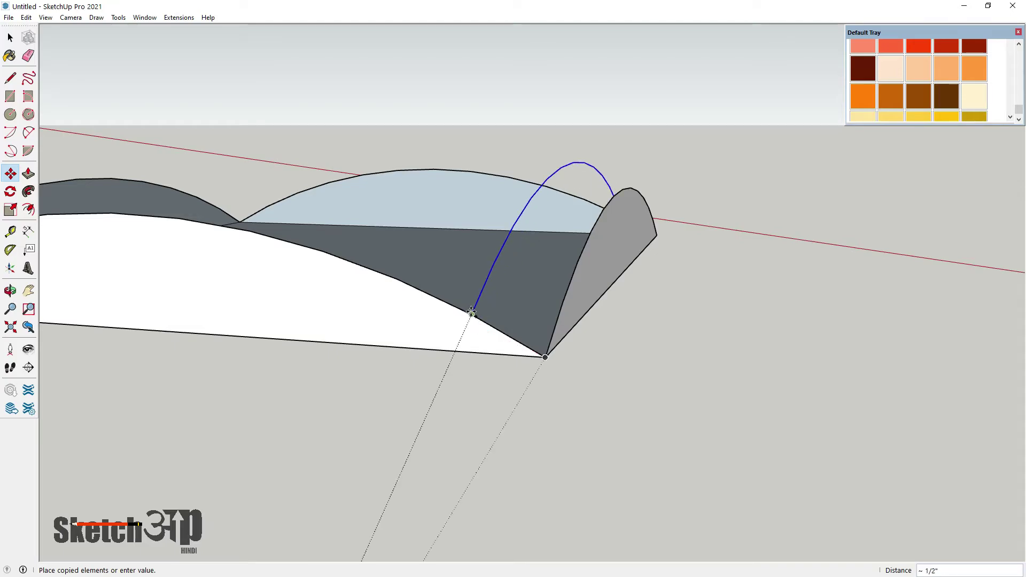
middle_click_drag(472, 346, 458, 401)
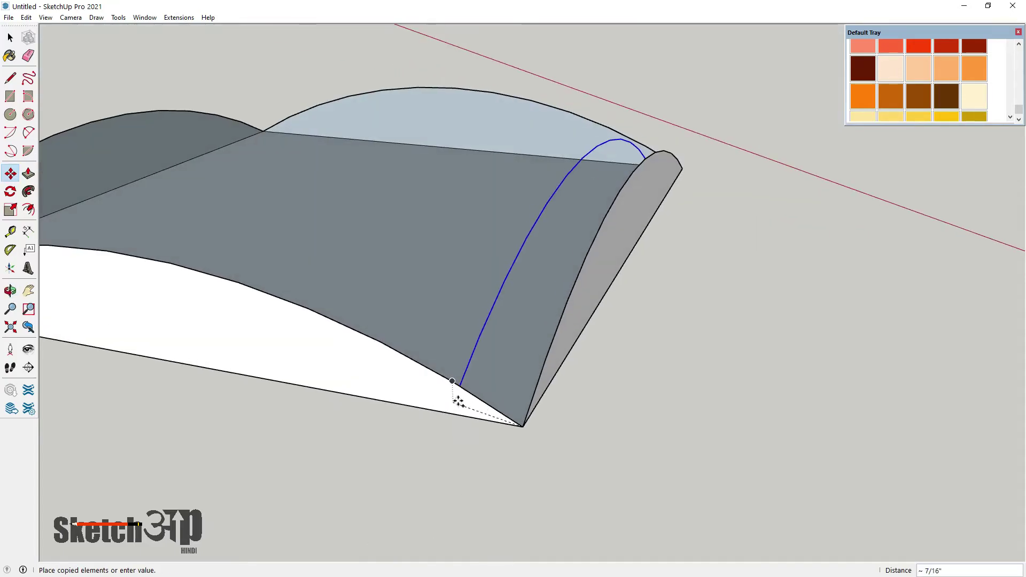
left_click(455, 383)
Copy the arc in even steps further along the shell toward its edge
left_click(452, 381, "ctrl")
left_click(381, 342)
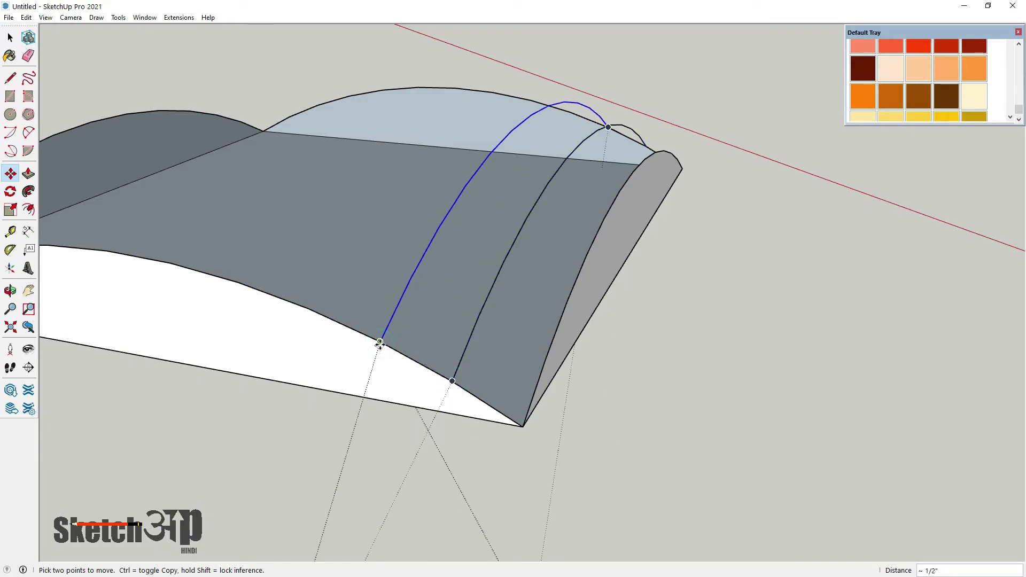
left_click(381, 342)
left_click(308, 309)
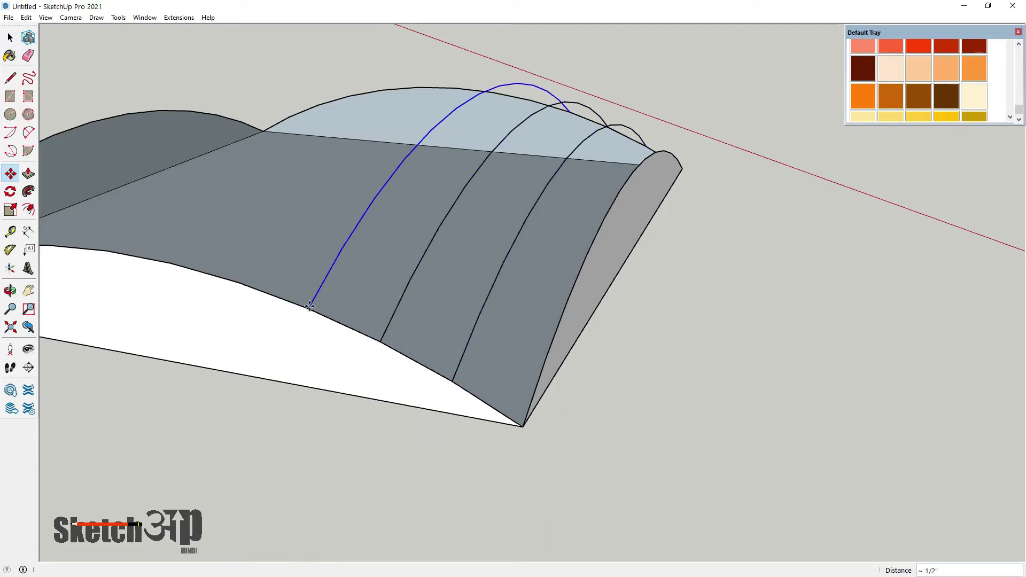
left_click(308, 309)
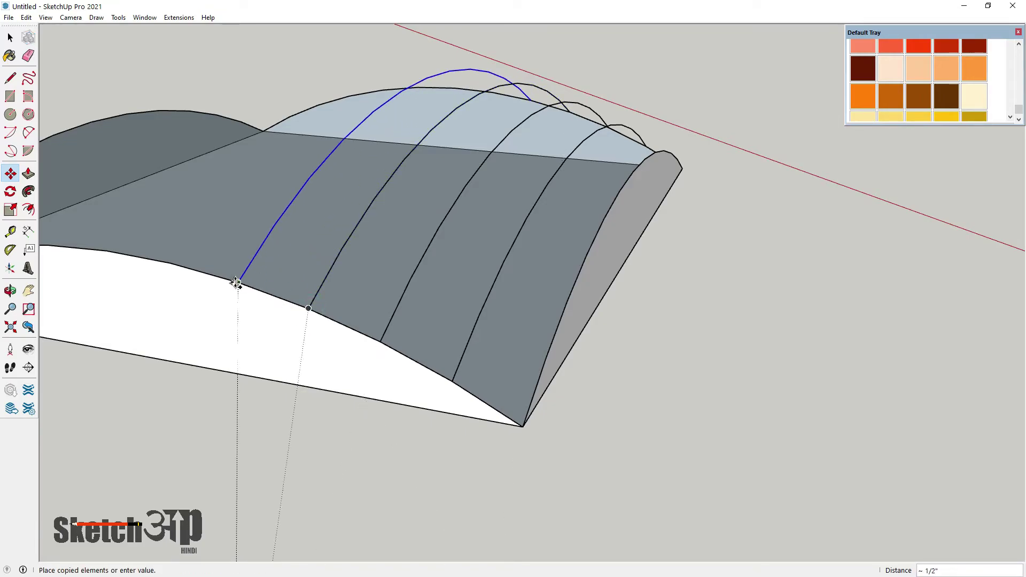
left_click(236, 283)
Add more arc copies stepping left to the shell's edge
scroll(548, 408, "down", 3)
middle_click_drag(548, 408, 427, 374)
scroll(384, 355, "up", 3)
left_click(396, 355)
left_click(334, 337)
left_click(334, 338)
left_click(273, 322)
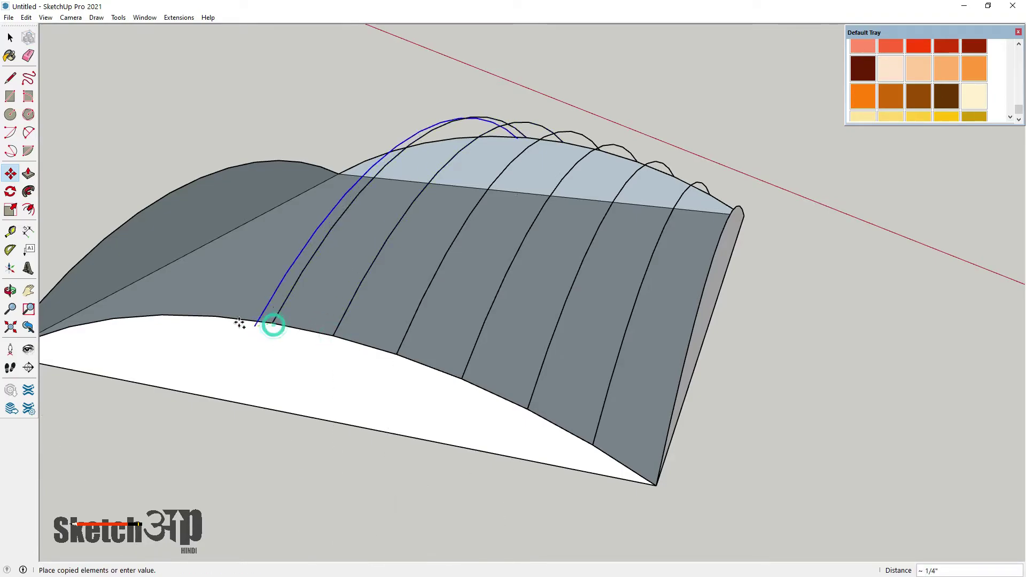
left_click(215, 315)
Copy the arc at even intervals to the shell's far end
mouse_move(215, 315)
middle_mouse_down()
mouse_move(431, 298)
mouse_move(379, 315)
middle_mouse_up()
left_click(379, 316)
left_click(319, 326)
left_click(319, 326)
left_click(260, 344)
left_click(201, 366)
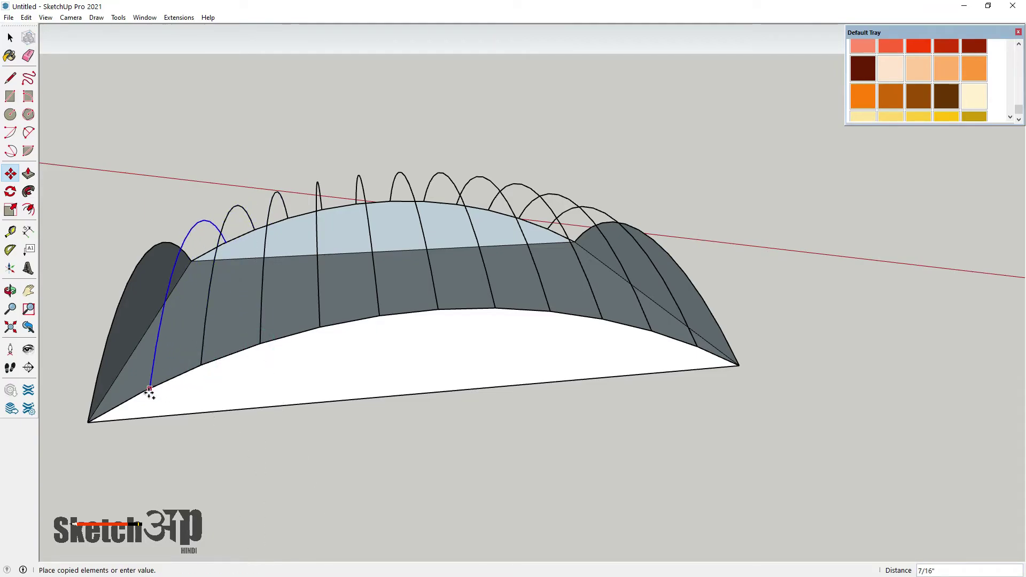
left_click(141, 390)
scroll(297, 372, "down", 2)
mouse_move(297, 371)
middle_mouse_down()
mouse_move(458, 408)
mouse_move(362, 354)
middle_mouse_up()
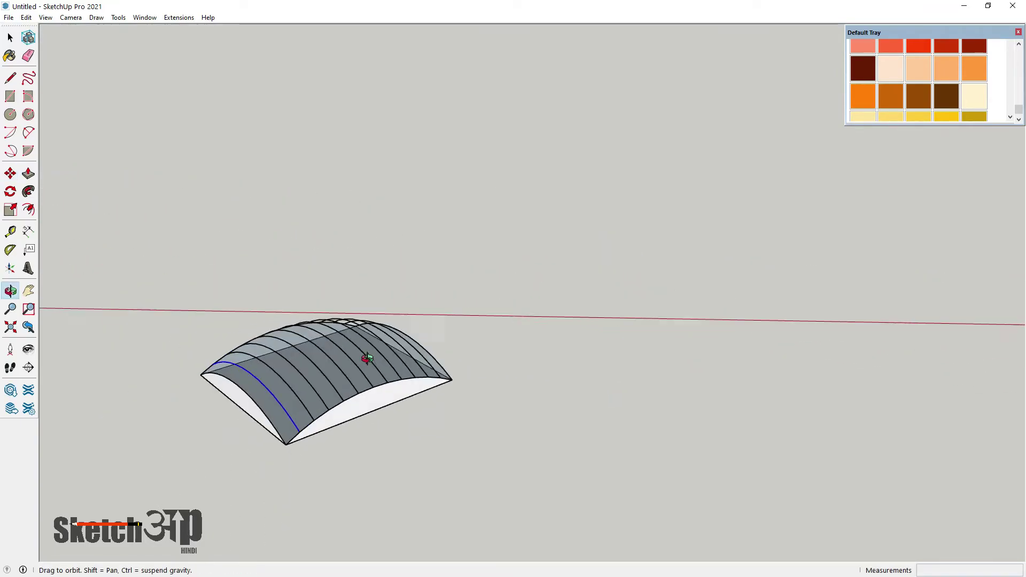
Draw a cross line from the shell's bottom edge across the arcs to the top arc
left_click(14, 79)
scroll(355, 417, "up", 3)
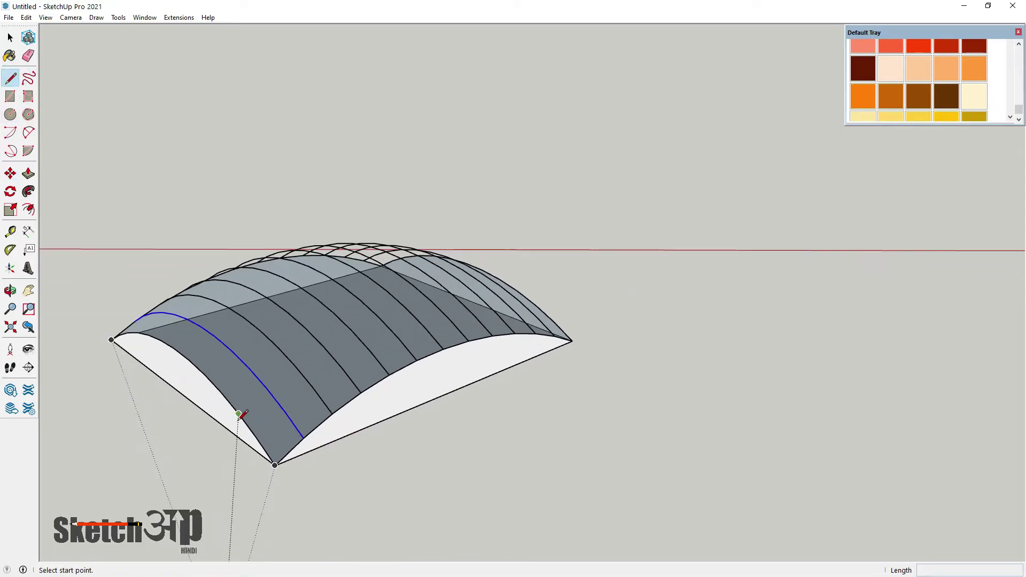
middle_click_drag(354, 417, 354, 374)
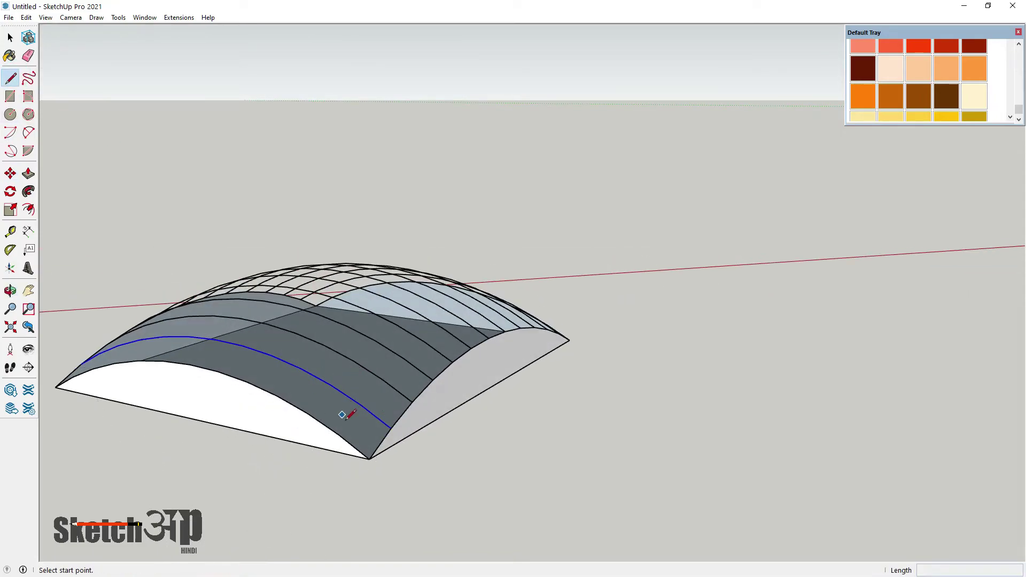
scroll(345, 418, "up", 2)
left_click(328, 427)
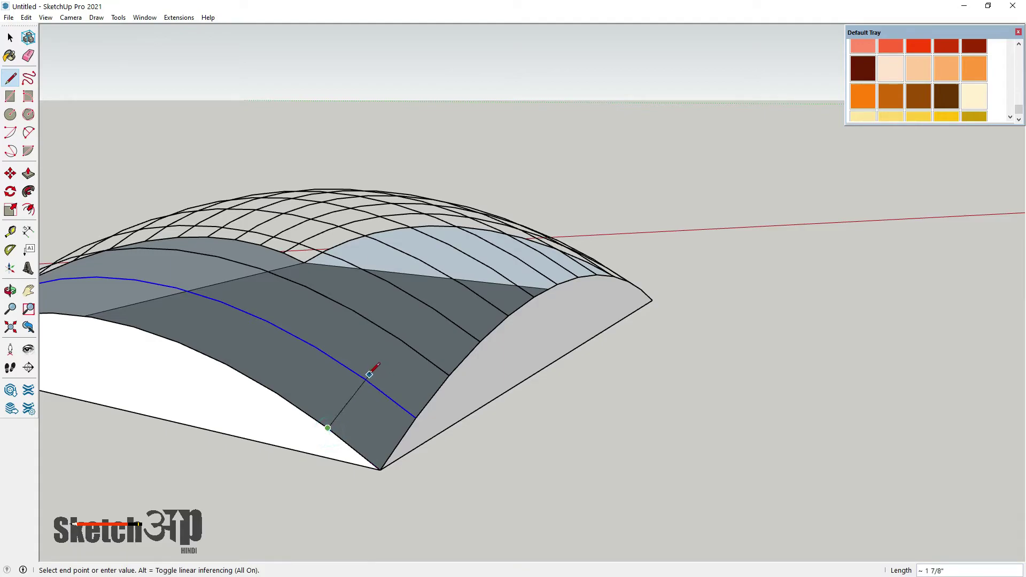
left_click(365, 379)
left_click(365, 380)
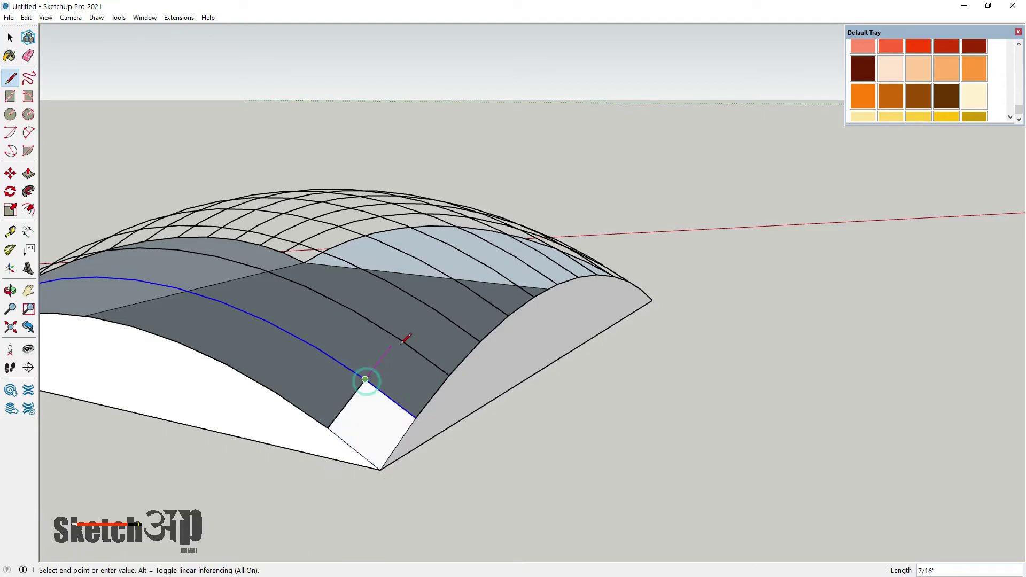
left_click(401, 340)
left_click(400, 340)
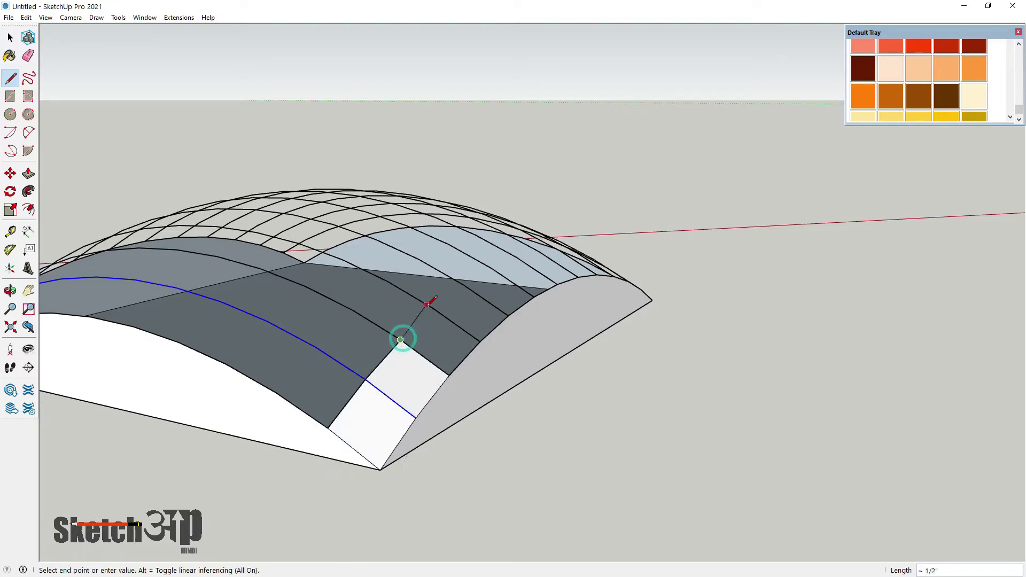
left_click(434, 309)
left_click(463, 285)
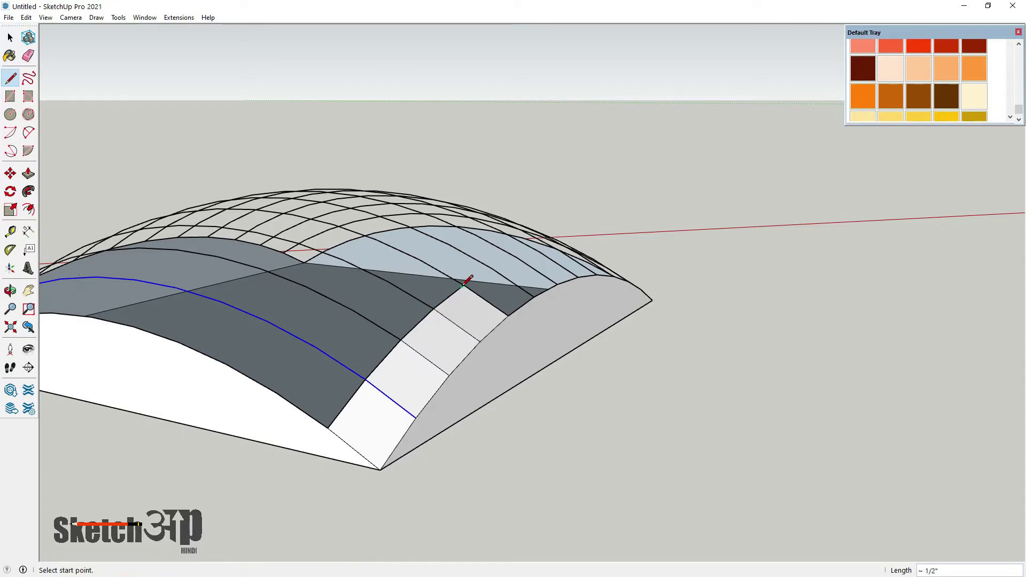
Draw a cross line along the edge band across successive strips to the shell corner
middle_click_drag(464, 284, 367, 315)
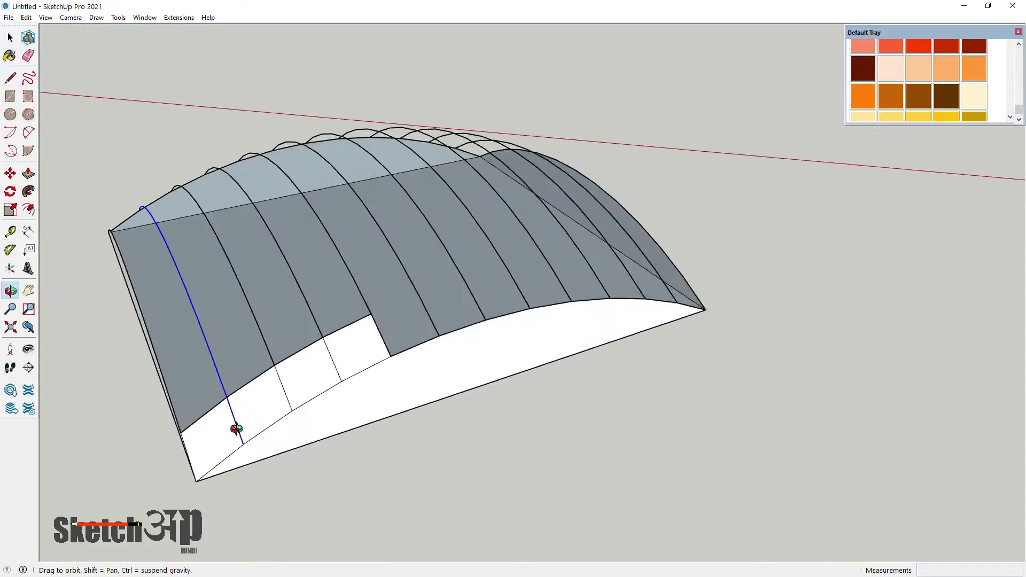
left_click(415, 295)
left_click(415, 295)
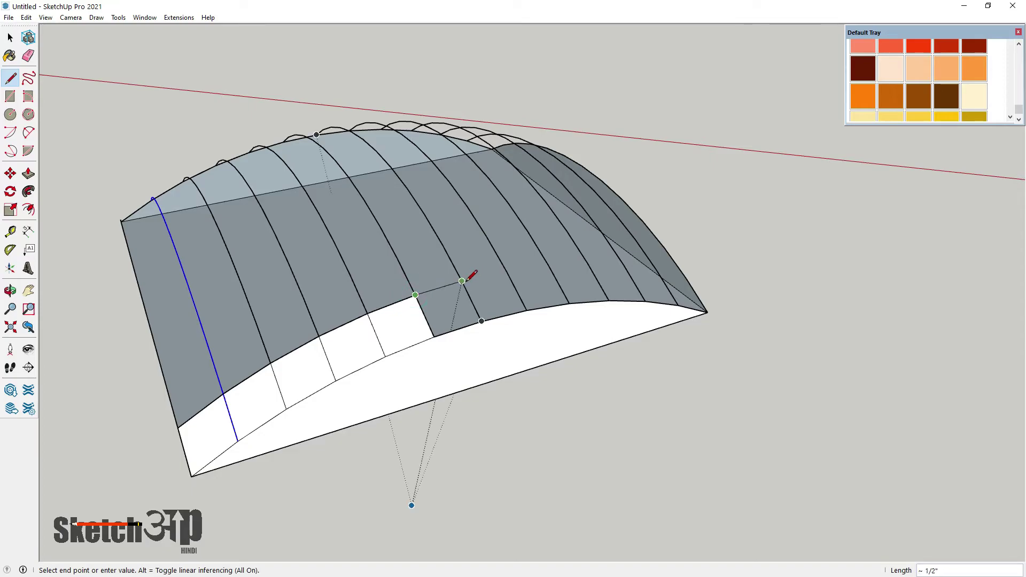
left_click(462, 281)
left_click(506, 271)
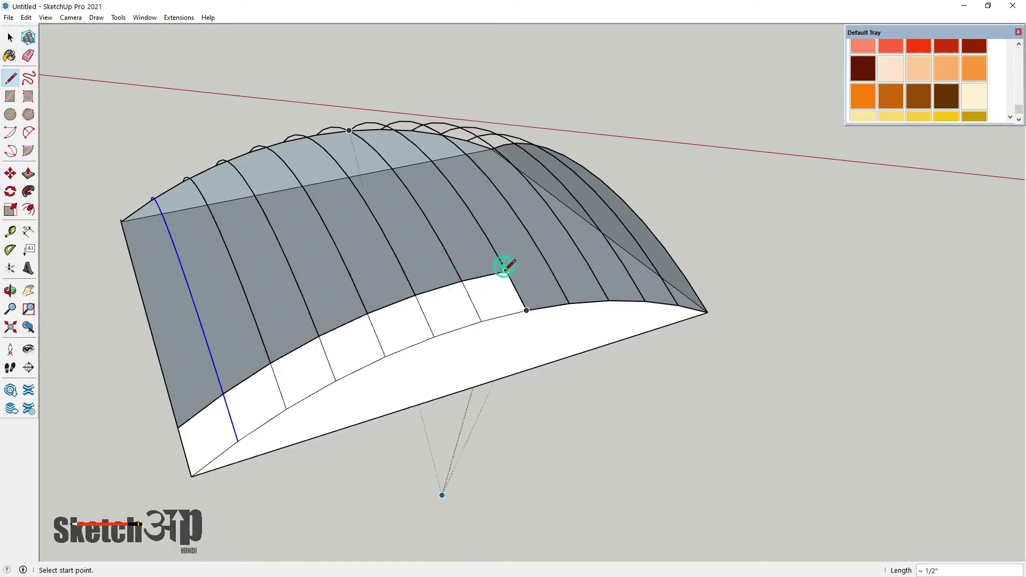
left_click(549, 266)
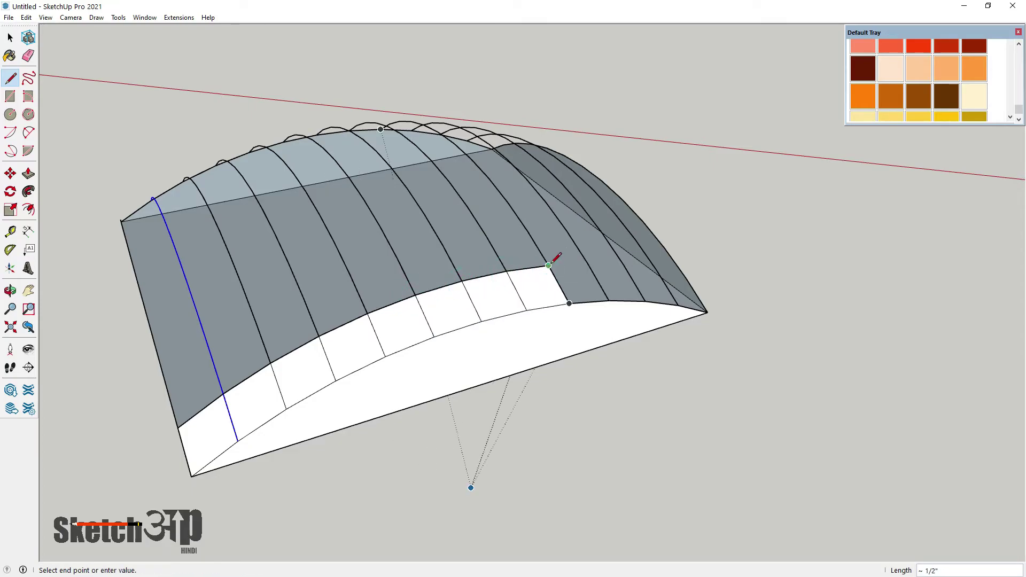
left_click(588, 264)
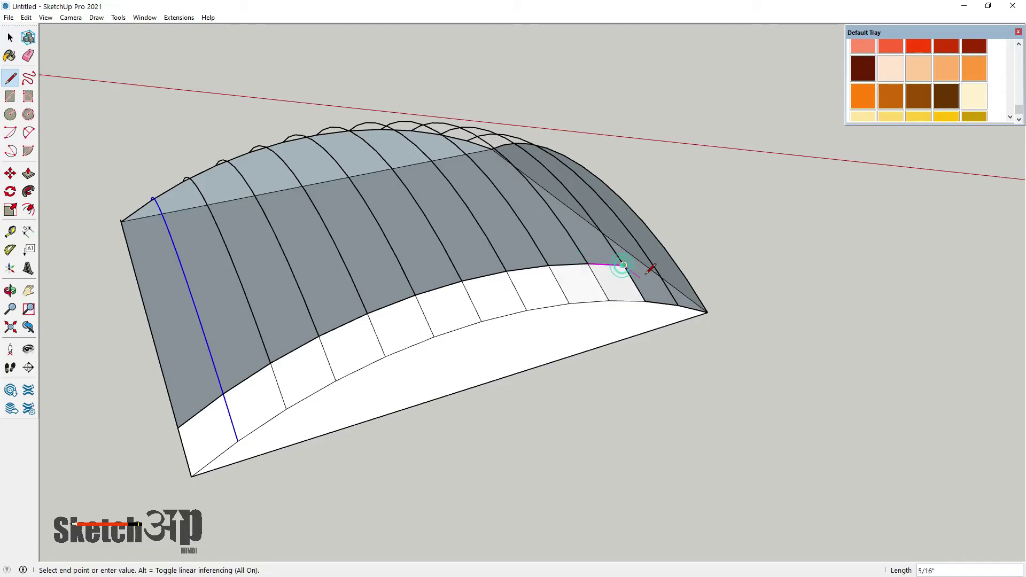
mouse_move(623, 259)
middle_mouse_down()
mouse_move(618, 308)
mouse_move(512, 348)
middle_mouse_up()
left_click(636, 305)
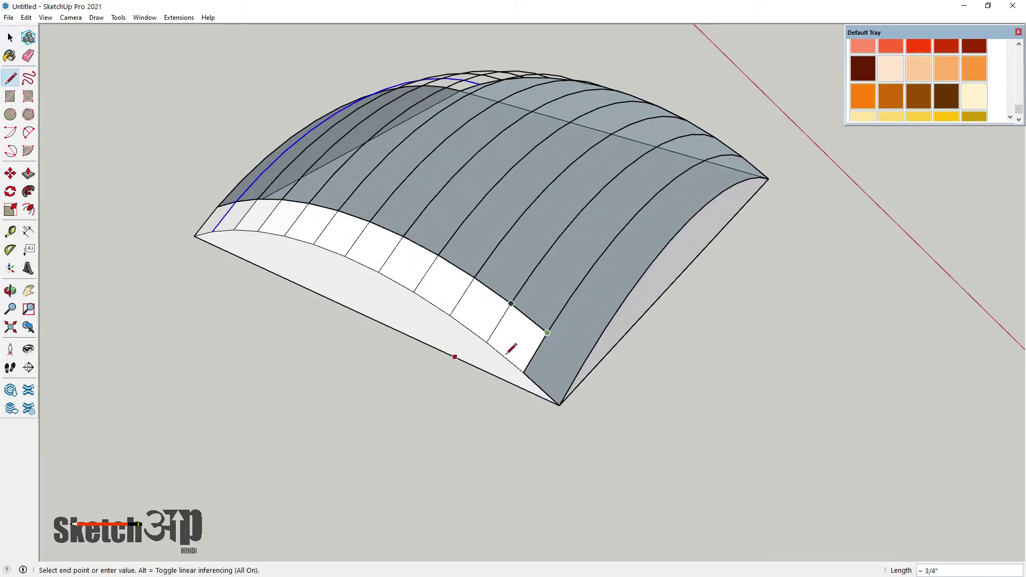
left_click(586, 359)
mouse_move(585, 359)
middle_mouse_down()
mouse_move(893, 390)
mouse_move(394, 389)
mouse_move(464, 422)
middle_mouse_up()
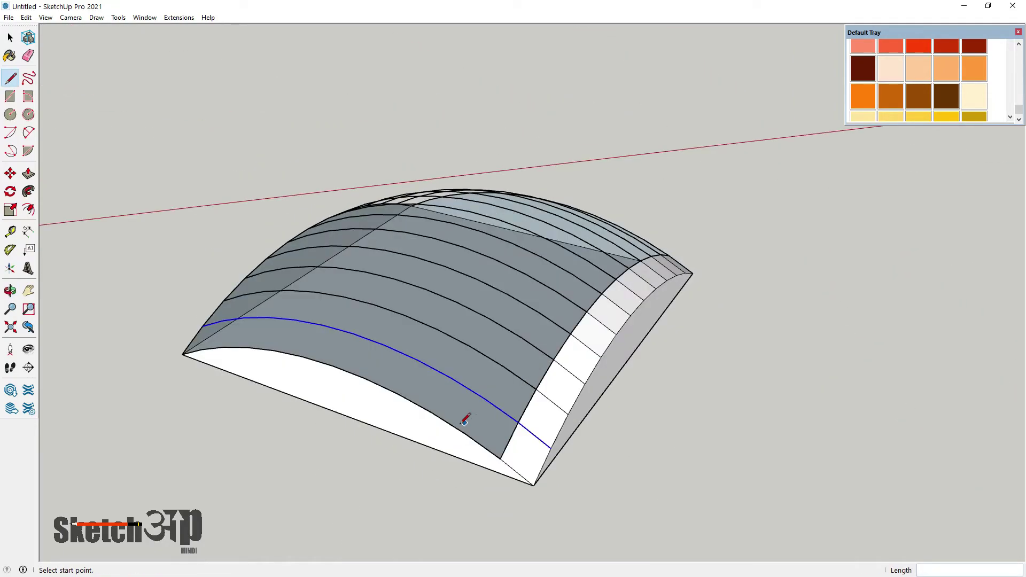
Draw cross lines from the front bottom edge, then undo the misplaced ones
left_click(432, 412)
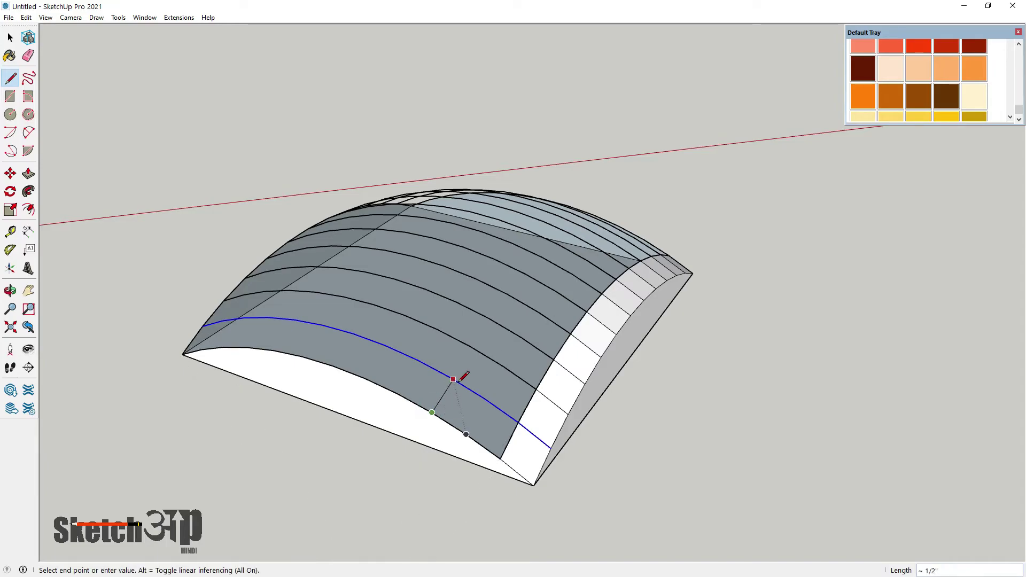
left_click(451, 377)
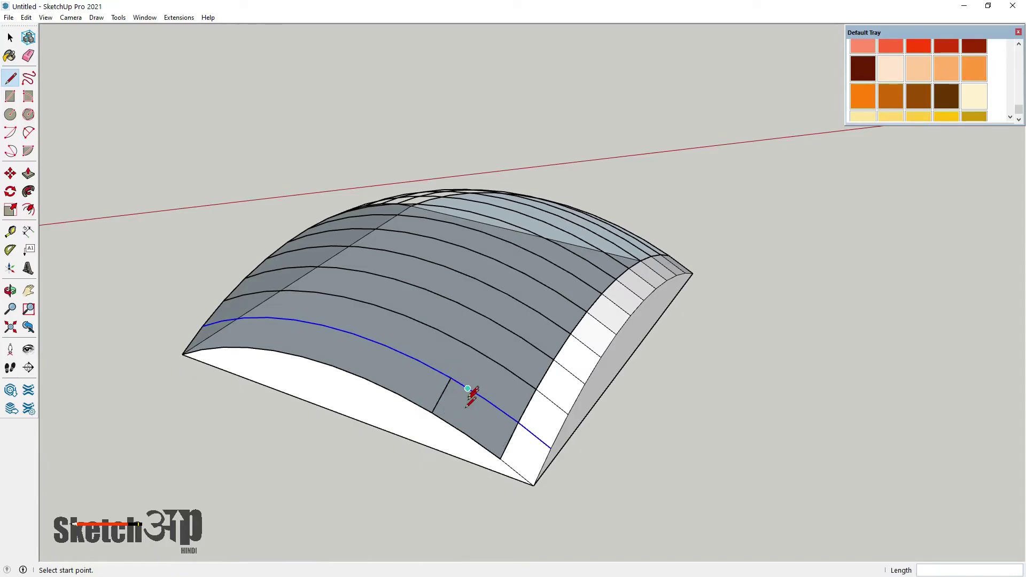
left_click(464, 432)
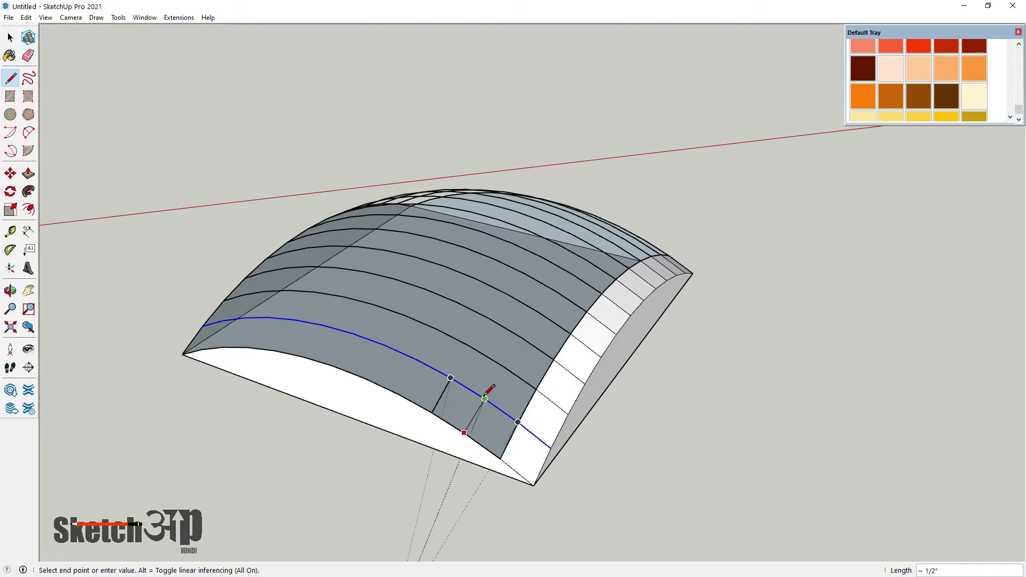
left_click(484, 398)
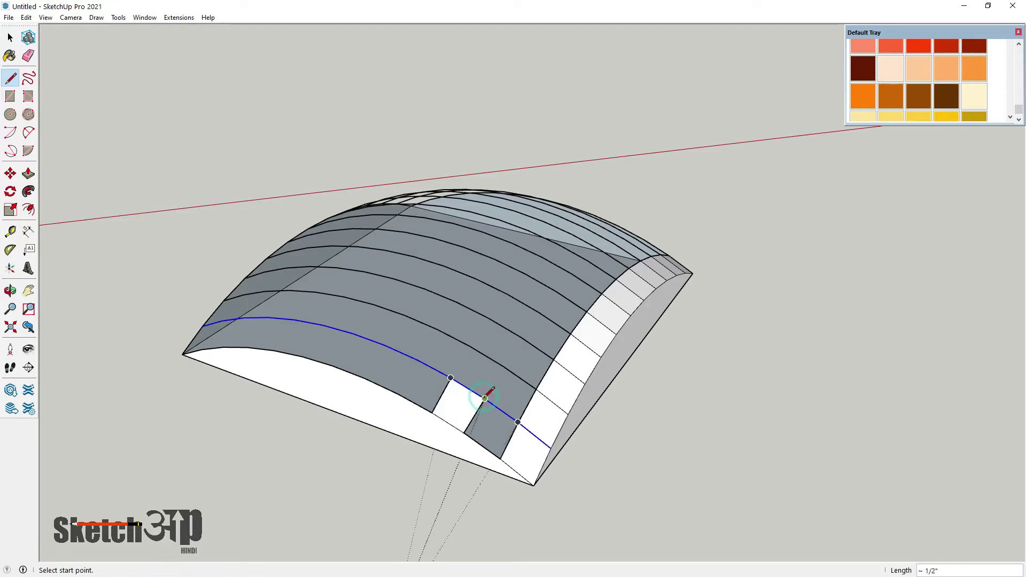
left_click(503, 366)
scroll(504, 369, "up", 2)
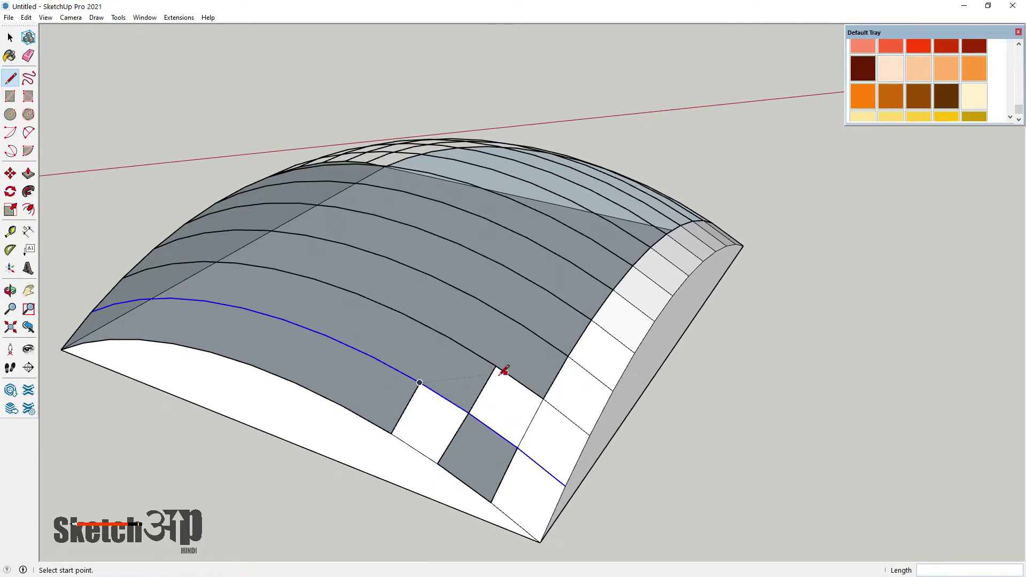
key("ctrl+z")
key("ctrl+z")
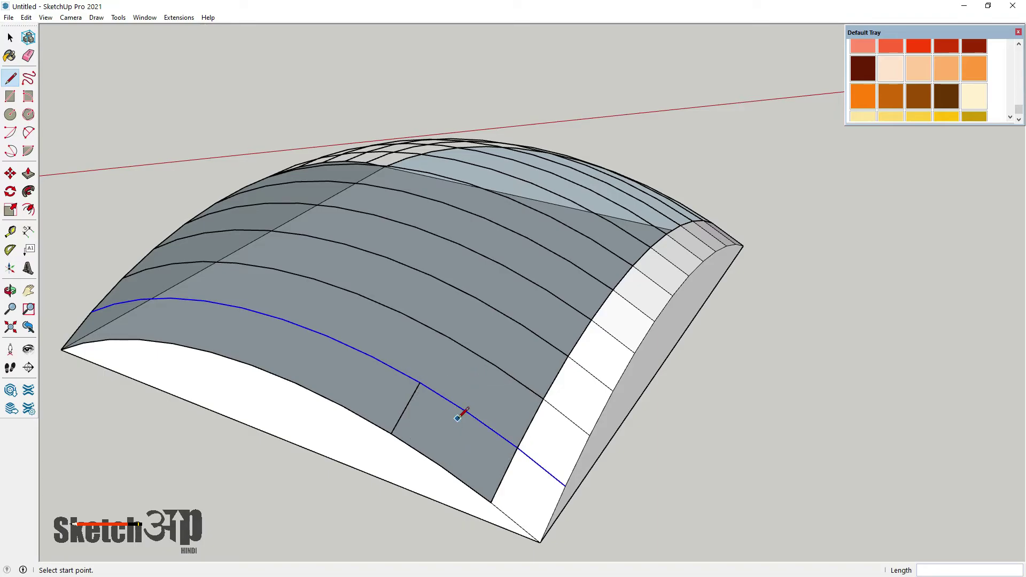
Redraw a cross line from the bottom edge across several arc strips, splitting new faces
left_click(441, 466)
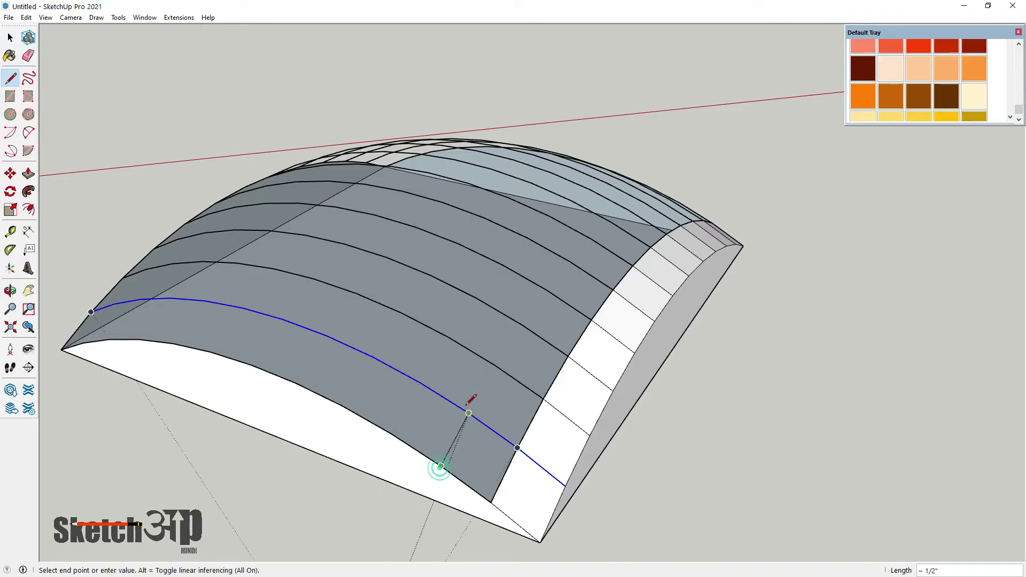
left_click(468, 413)
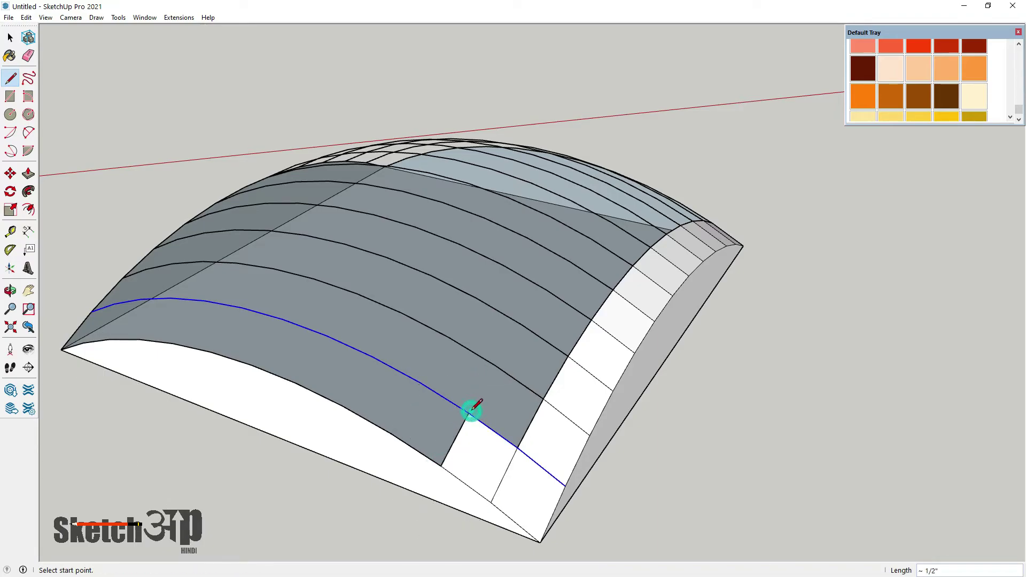
left_click(496, 366)
left_click(522, 325)
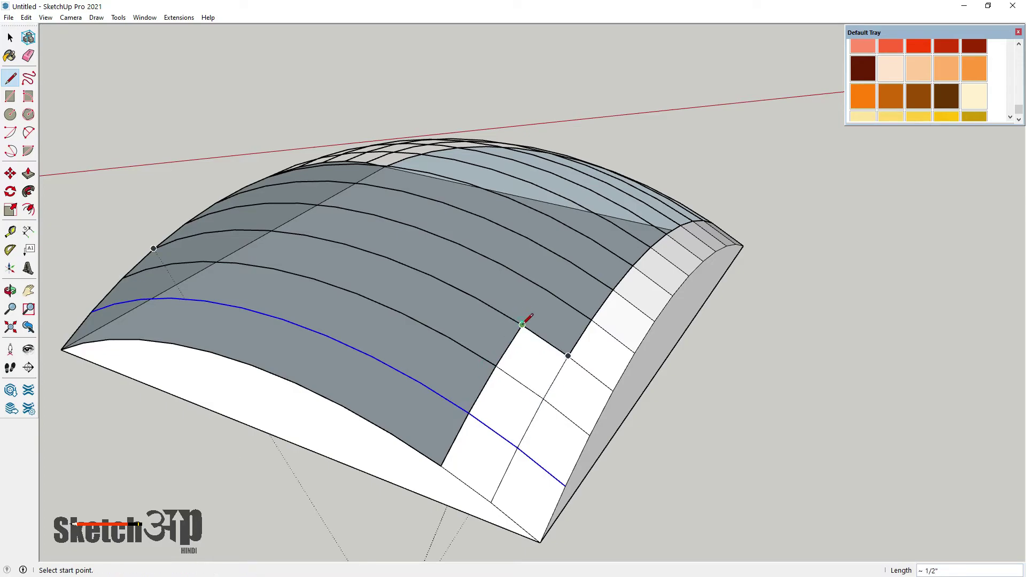
left_click(547, 289)
middle_click_drag(547, 290, 510, 316)
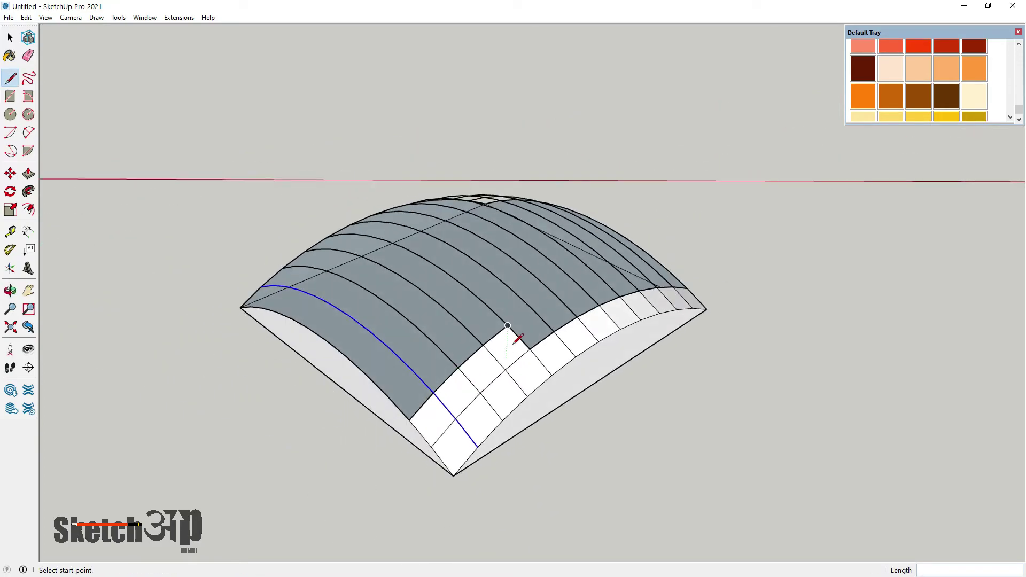
left_click(508, 323)
left_click(546, 298)
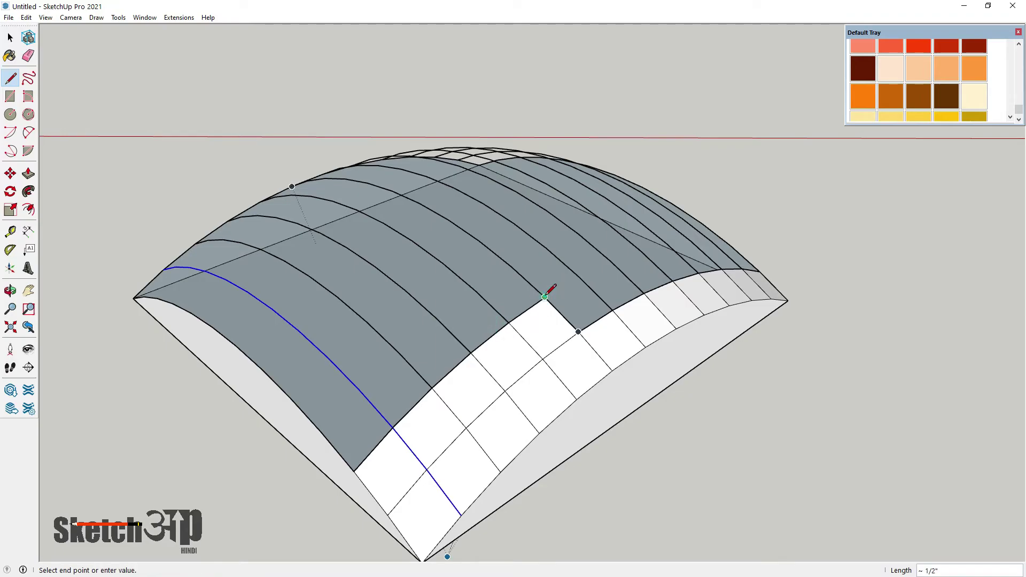
Split one more strip face with a line, then select the vault's arched bottom edge
mouse_move(577, 278)
middle_mouse_down()
mouse_move(591, 289)
mouse_move(541, 319)
middle_mouse_up()
left_click(621, 313)
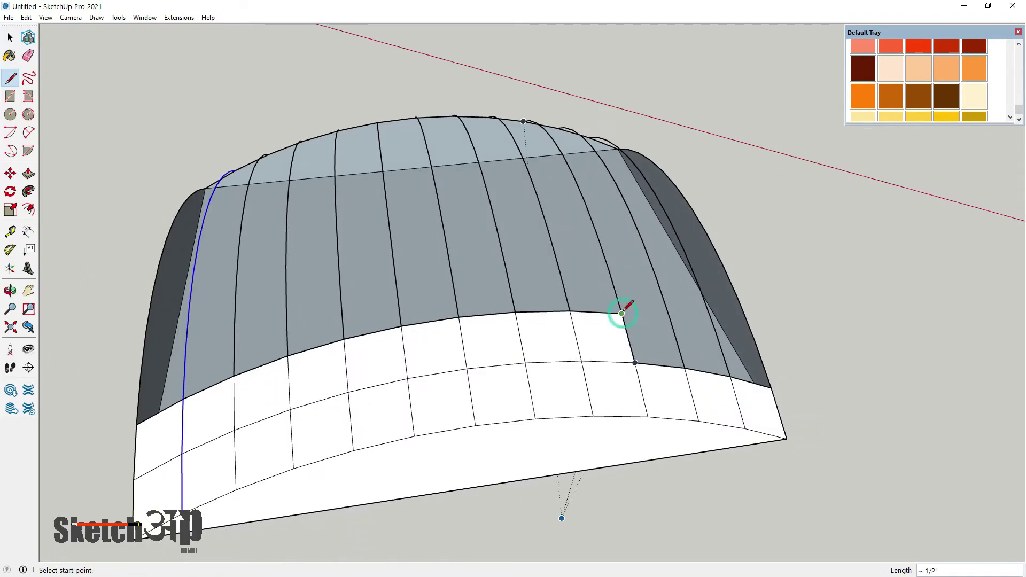
middle_click_drag(717, 299, 621, 390)
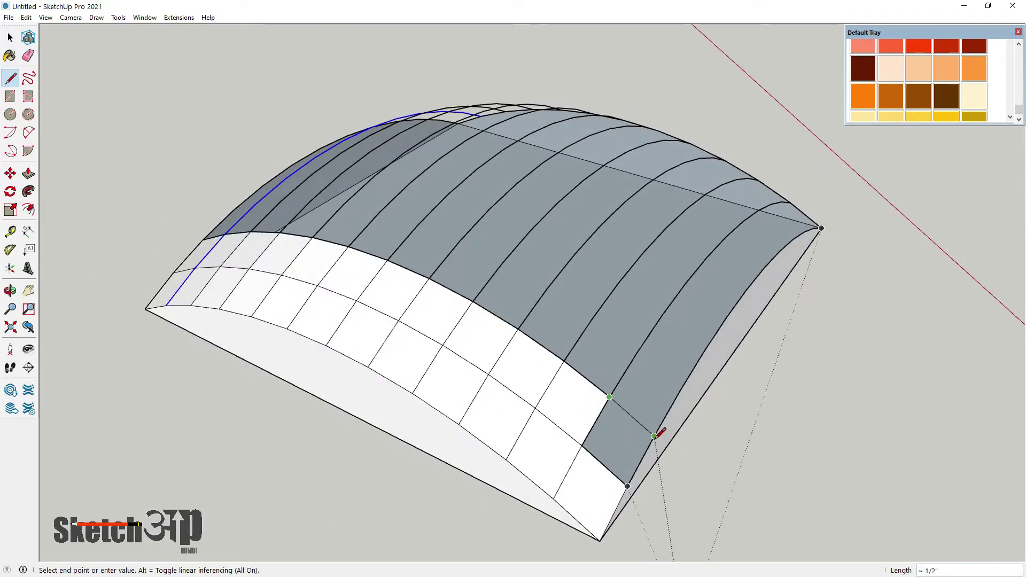
left_click(654, 436)
mouse_move(367, 343)
middle_mouse_down()
mouse_move(486, 358)
mouse_move(591, 321)
middle_mouse_up()
left_click(10, 37)
mouse_move(229, 161)
middle_mouse_down()
mouse_move(388, 444)
mouse_move(463, 418)
mouse_move(438, 436)
middle_mouse_up()
left_click(436, 426)
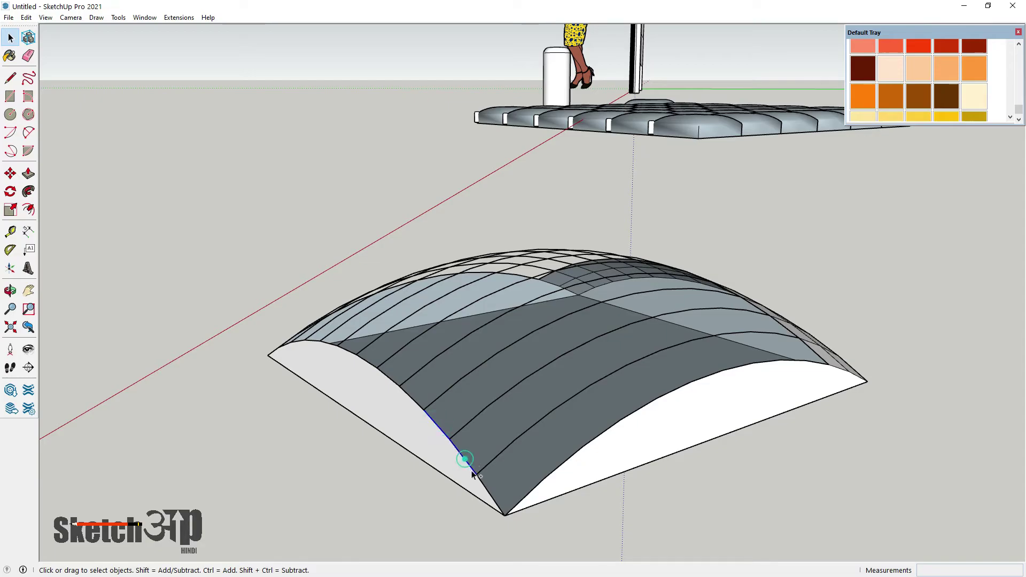
Select the arched edge and the lower arch edge on the vault
middle_click_drag(418, 406, 603, 442)
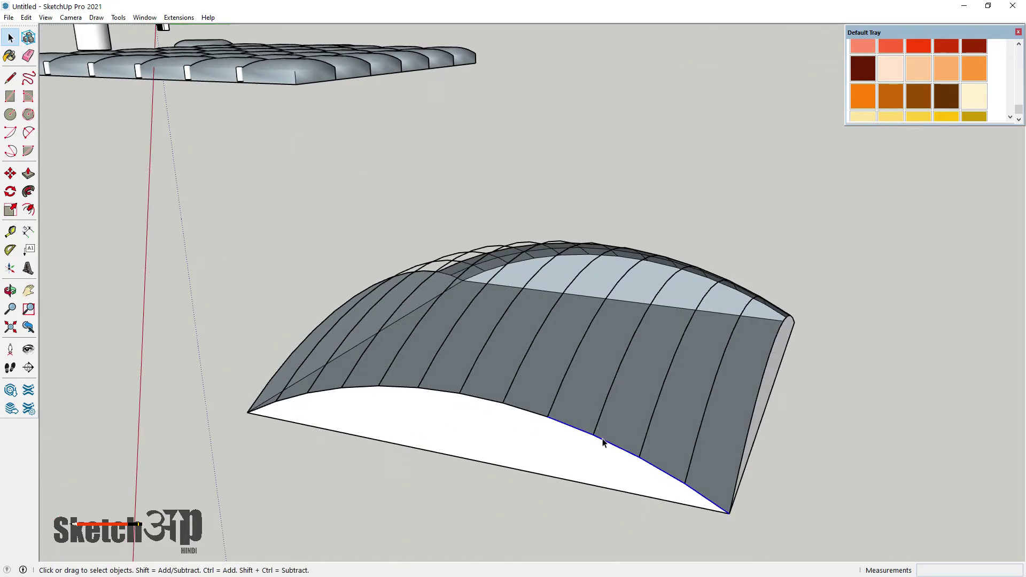
double_click(485, 403, "ctrl")
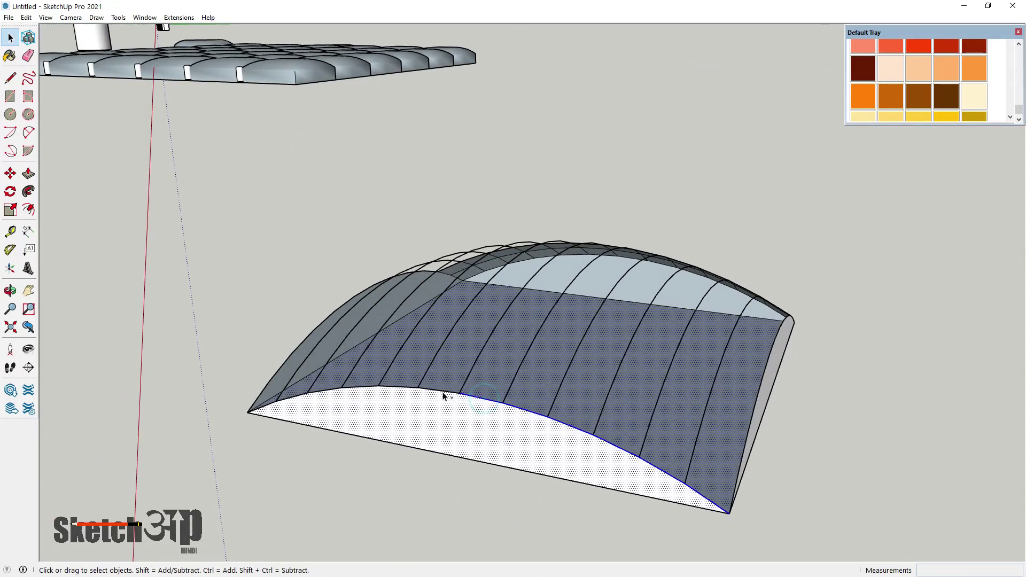
left_click(510, 425, "ctrl+shift")
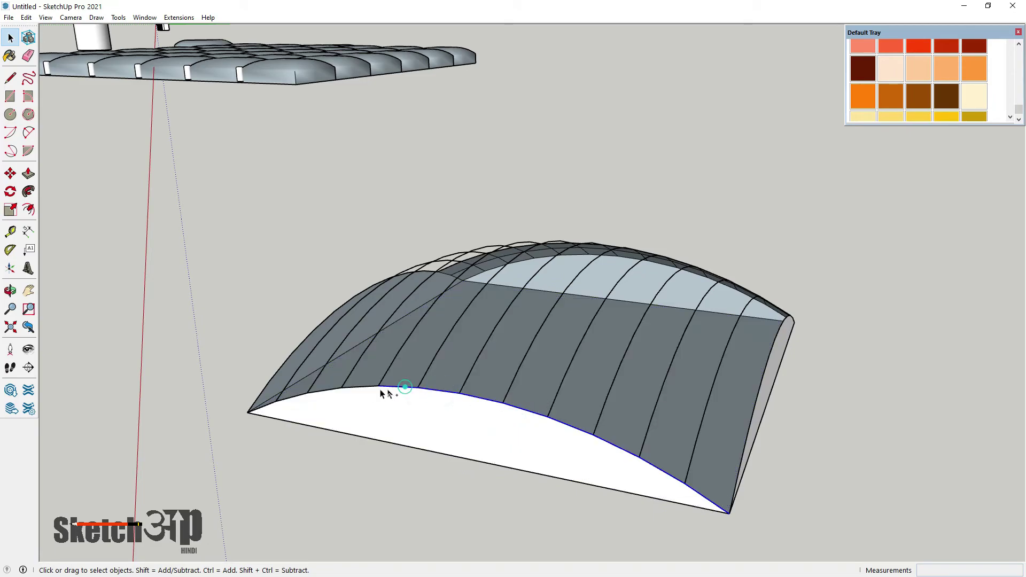
left_click(326, 390, "ctrl")
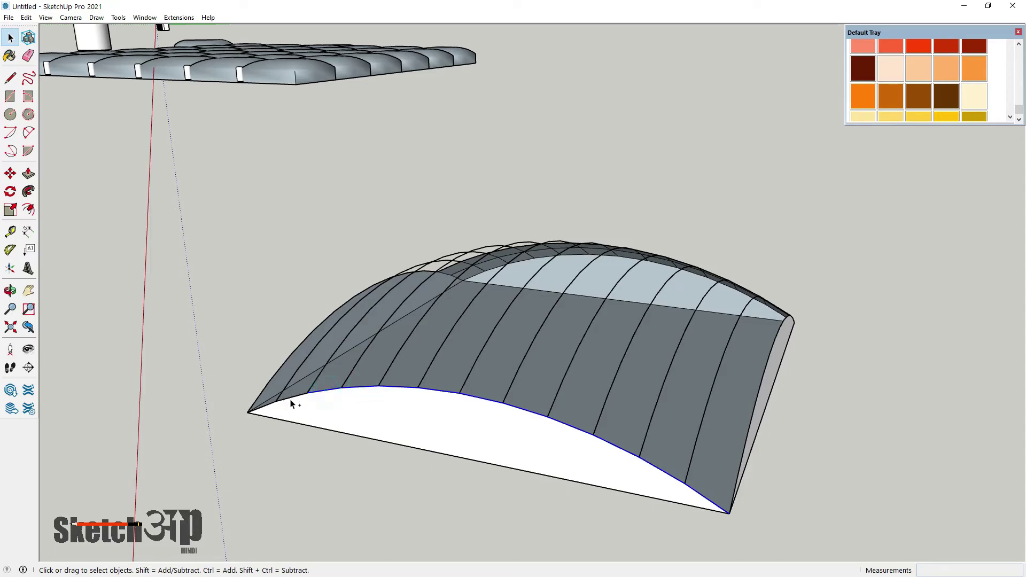
middle_click_drag(360, 414, 158, 336)
Move the arch edge into place, then copy one arch onto the dome
left_click(10, 174)
left_click(554, 533)
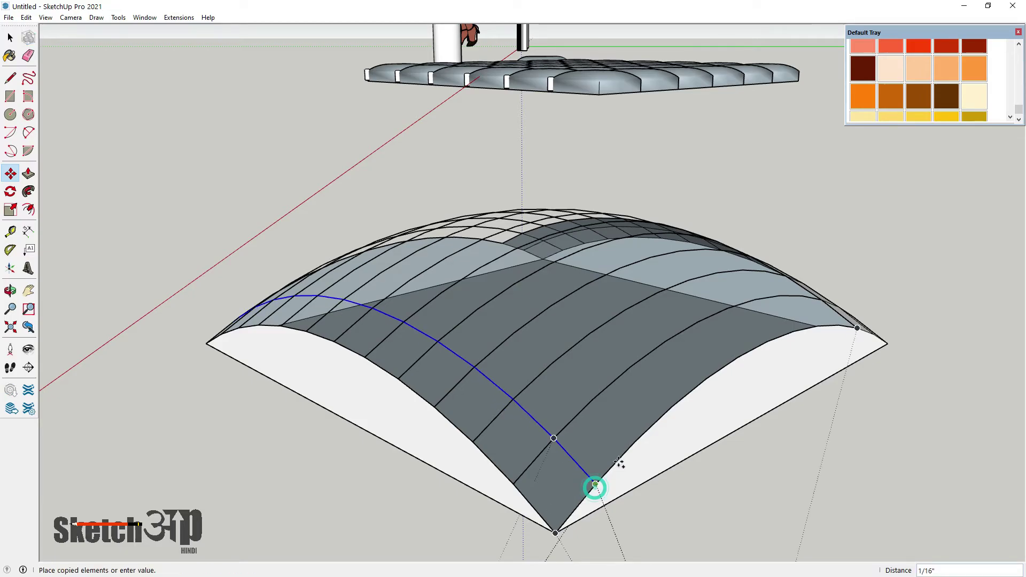
left_click(634, 443)
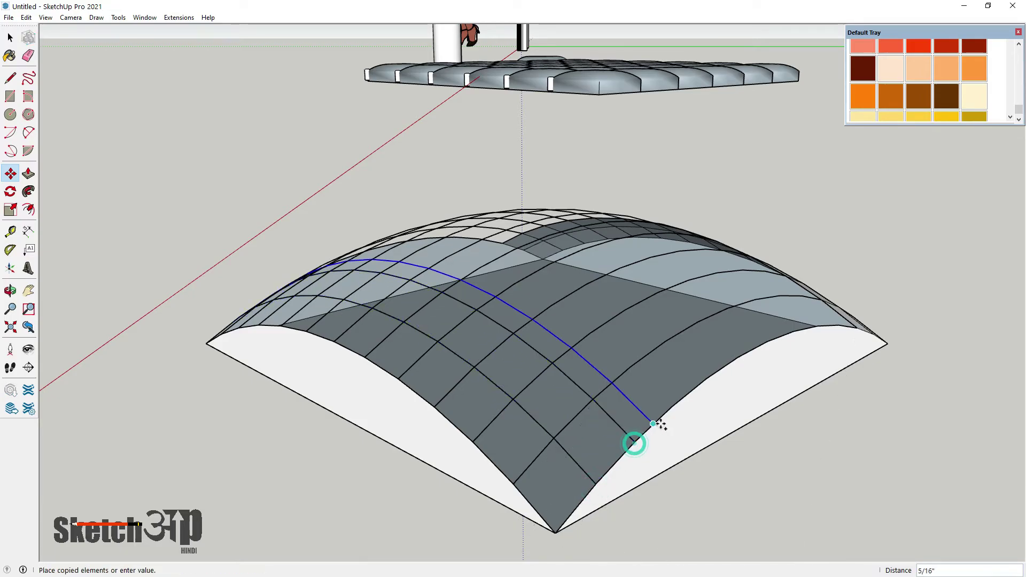
key("ctrl")
left_click(672, 408)
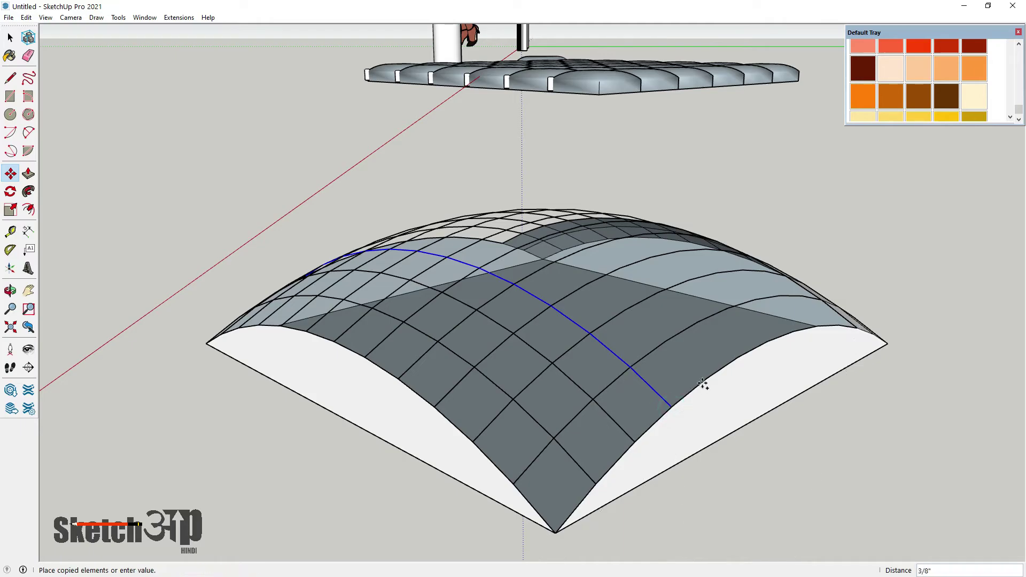
left_click(709, 376)
Place five more arch copies at regular spacing along the base edge
middle_click_drag(565, 467, 608, 444)
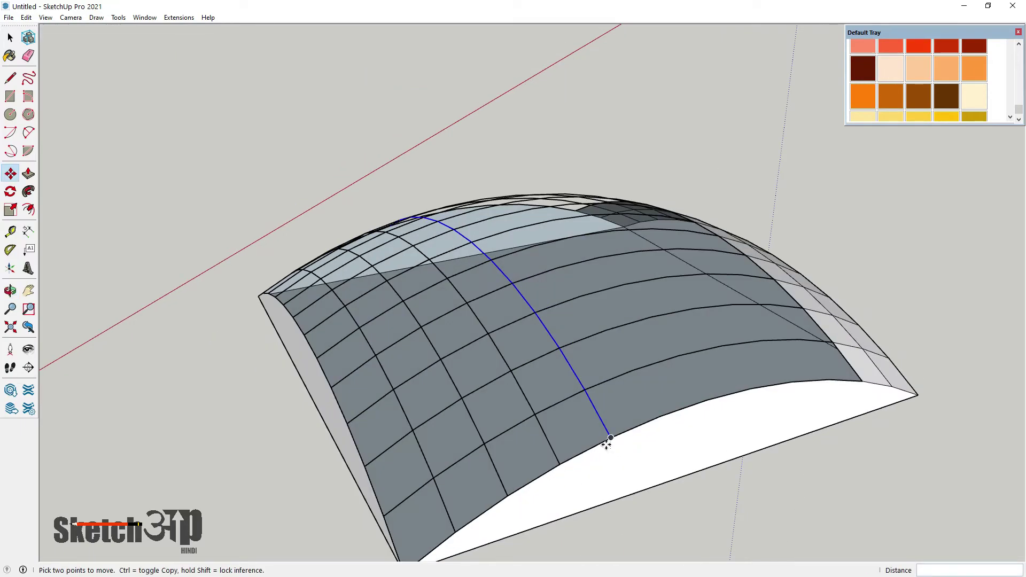
left_click(612, 439)
left_click(662, 417)
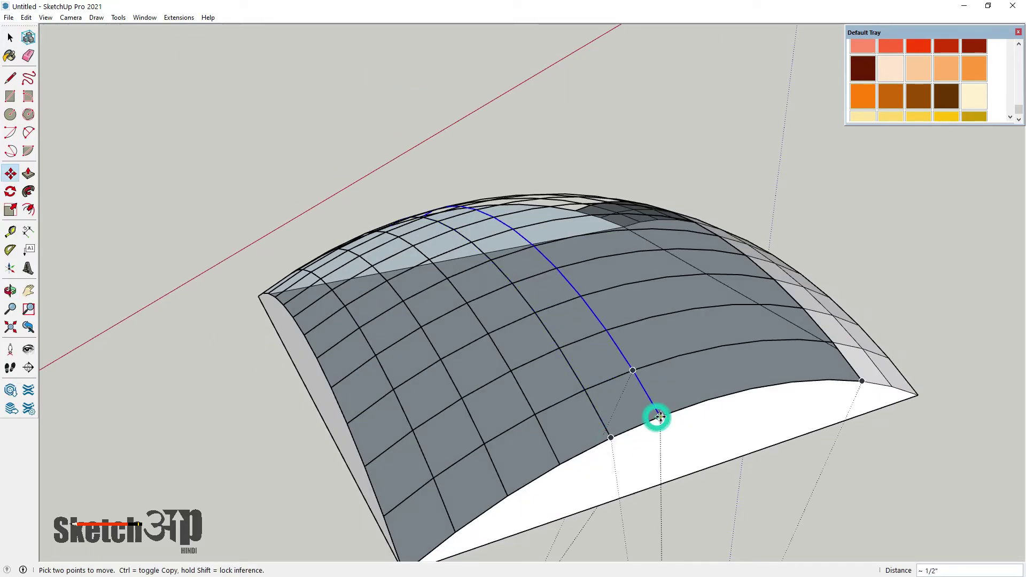
left_click(707, 400)
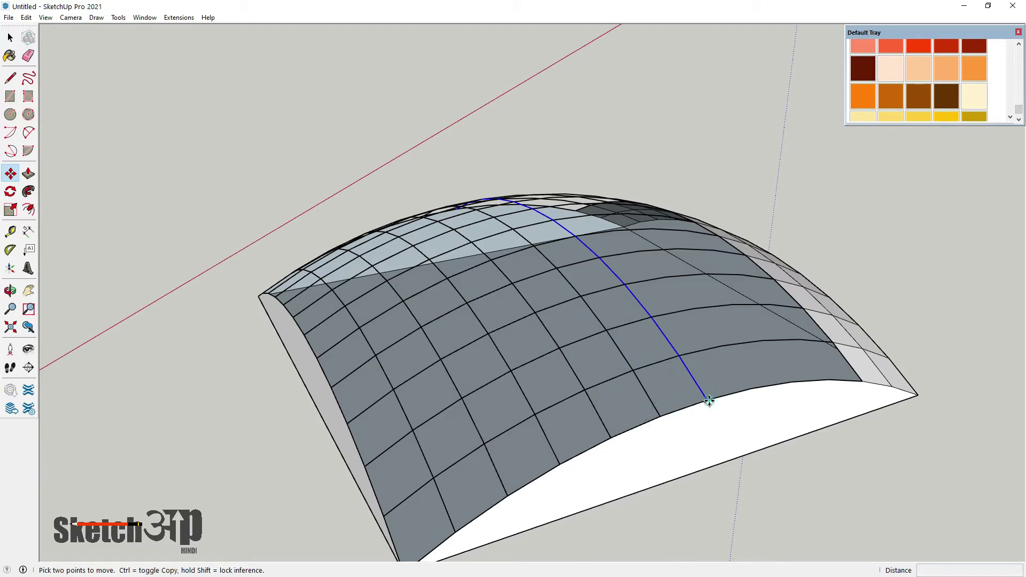
left_click(751, 390)
left_click(792, 382)
left_click(829, 379)
With the Line tool, retrace a grid edge to rebuild the first grey cell
mouse_move(829, 379)
middle_mouse_down()
mouse_move(586, 393)
mouse_move(475, 321)
middle_mouse_up()
key("l")
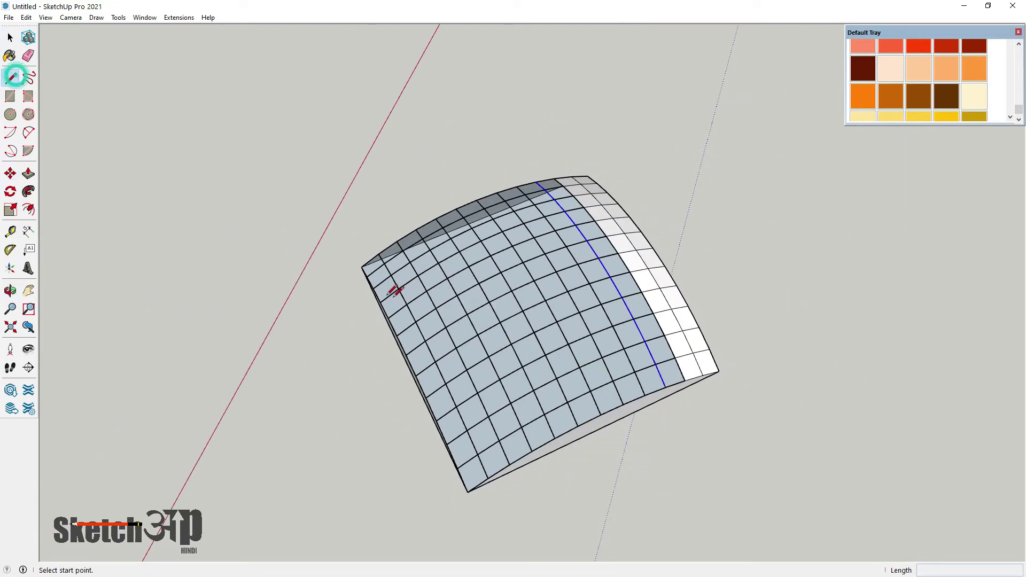
middle_click_drag(390, 287, 502, 277)
scroll(498, 302, "up", 3)
mouse_move(473, 350)
middle_mouse_down()
mouse_move(369, 305)
mouse_move(506, 424)
mouse_move(469, 171)
middle_mouse_up()
scroll(458, 260, "up", 2)
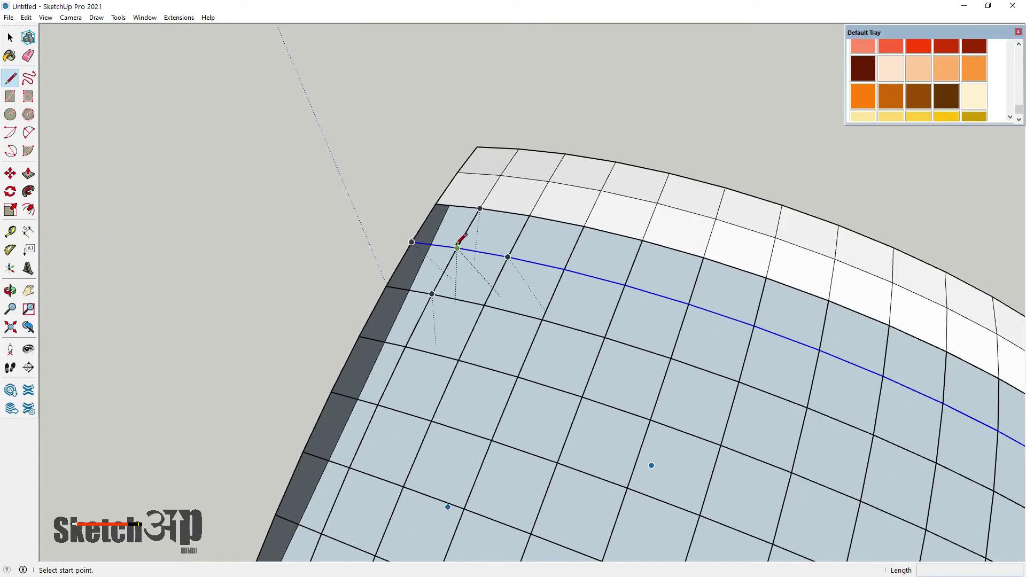
left_click(457, 247)
left_click(508, 257)
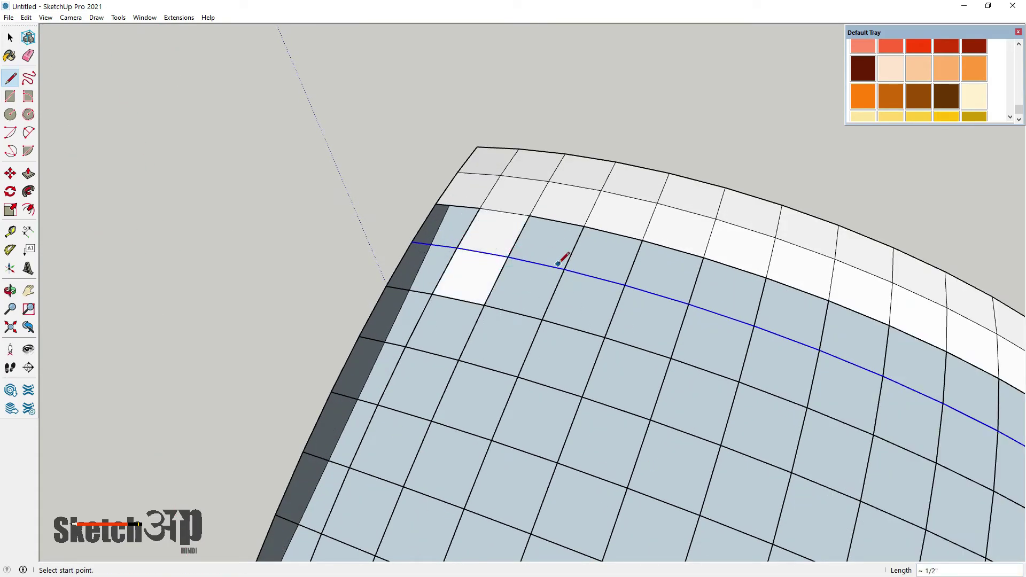
Retrace the cell edges along the top grid row so its faces rebuild
scroll(413, 229, "down", 2)
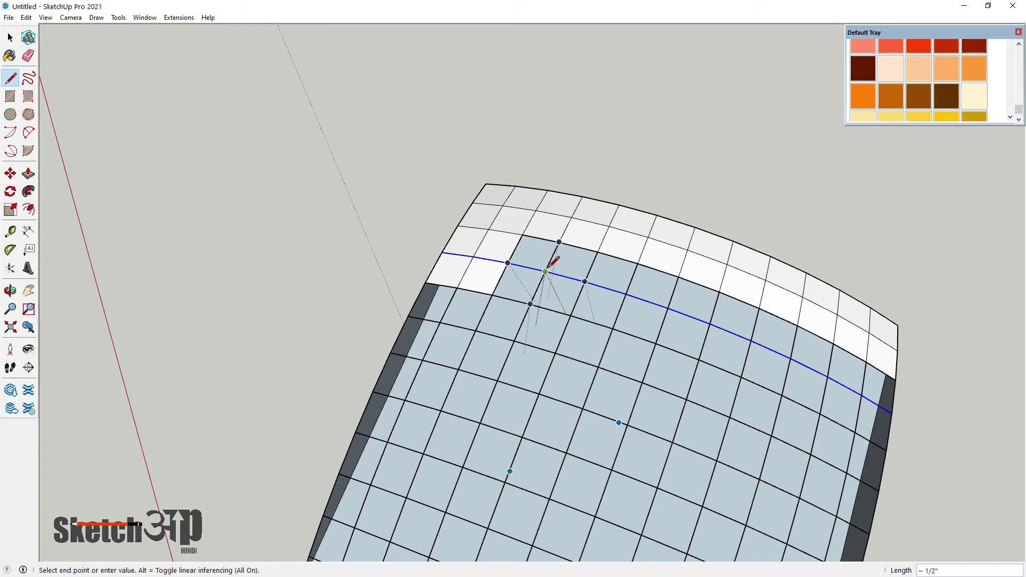
left_click(585, 280)
left_click(627, 294)
left_click(712, 325)
left_click(824, 368)
middle_click_drag(823, 368, 704, 300, "shift")
left_click(703, 299)
left_click(759, 332)
scroll(759, 331, "down", 3)
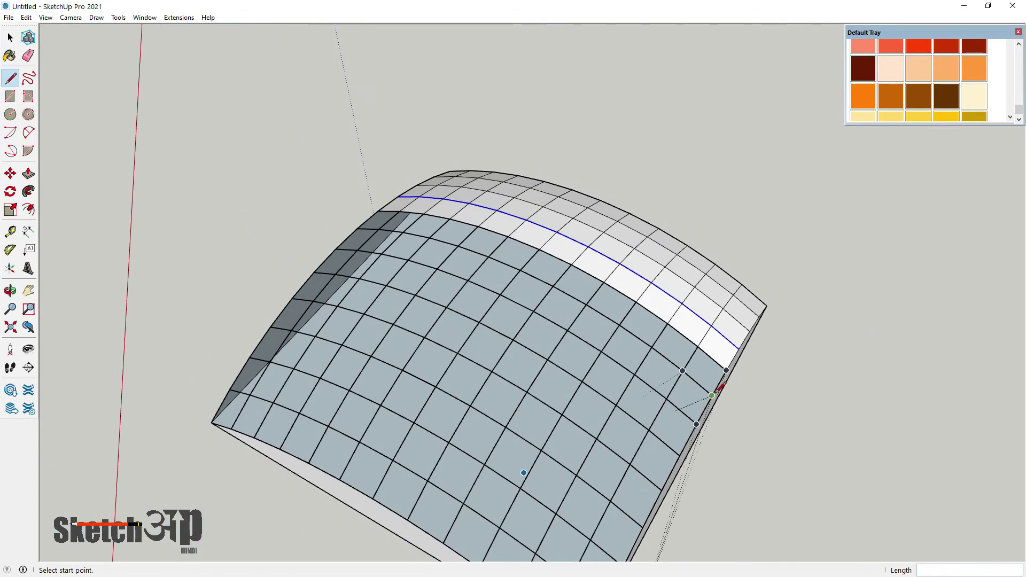
left_click(554, 287)
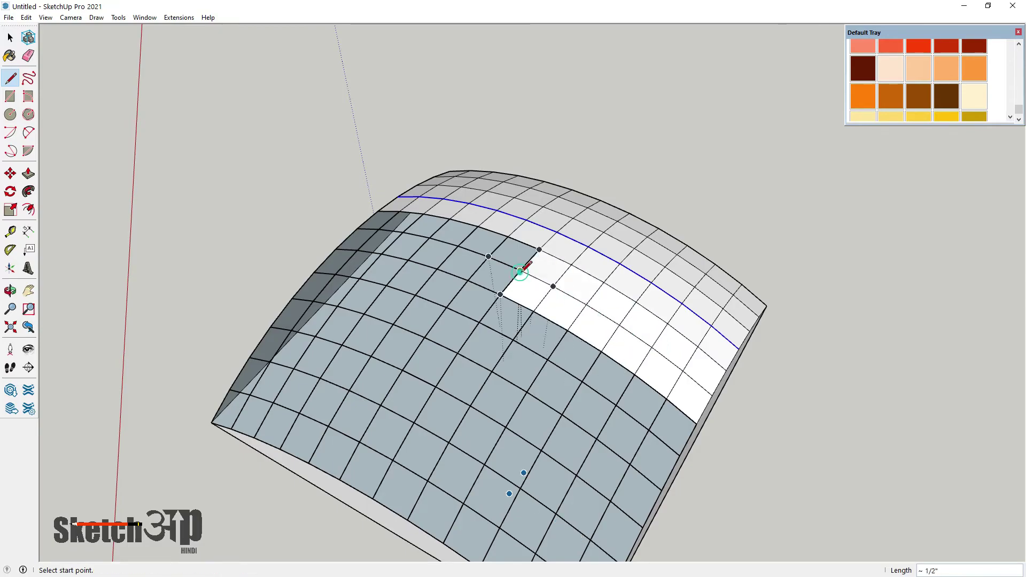
left_click(490, 258)
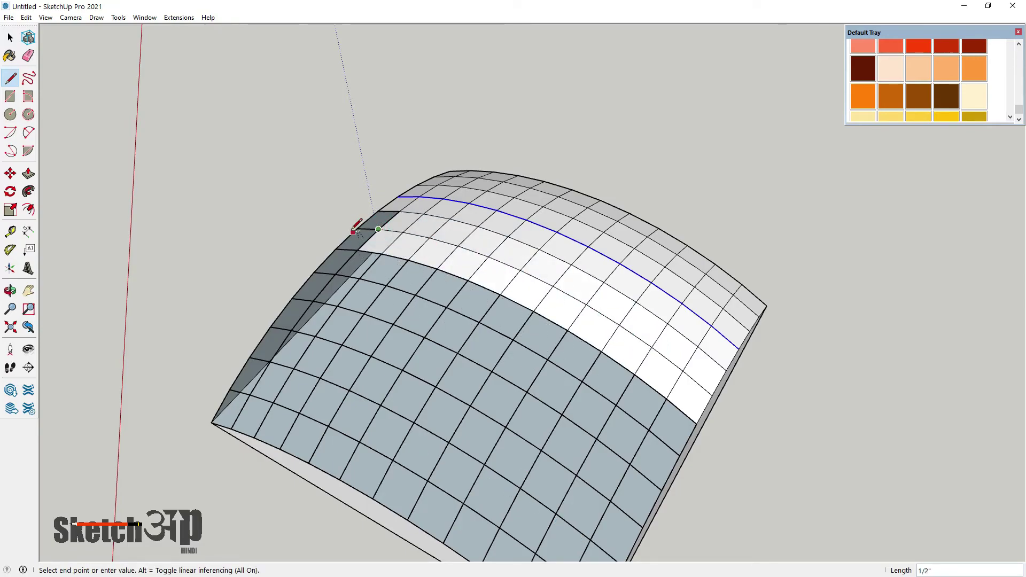
Redraw grid lines across the middle cells until they turn white
scroll(316, 269, "up", 2)
left_click(411, 287)
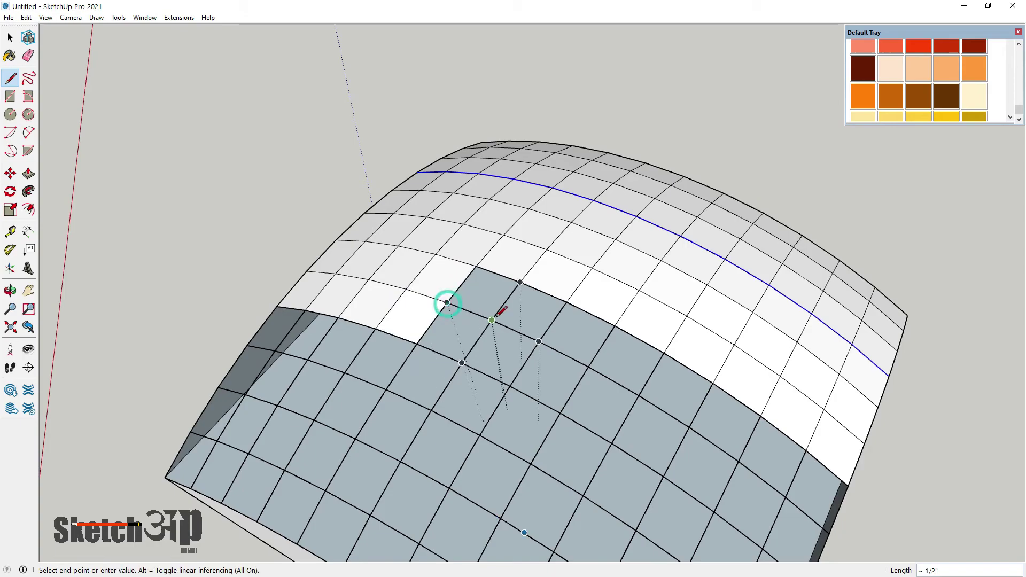
left_click(588, 366)
scroll(649, 383, "down", 2)
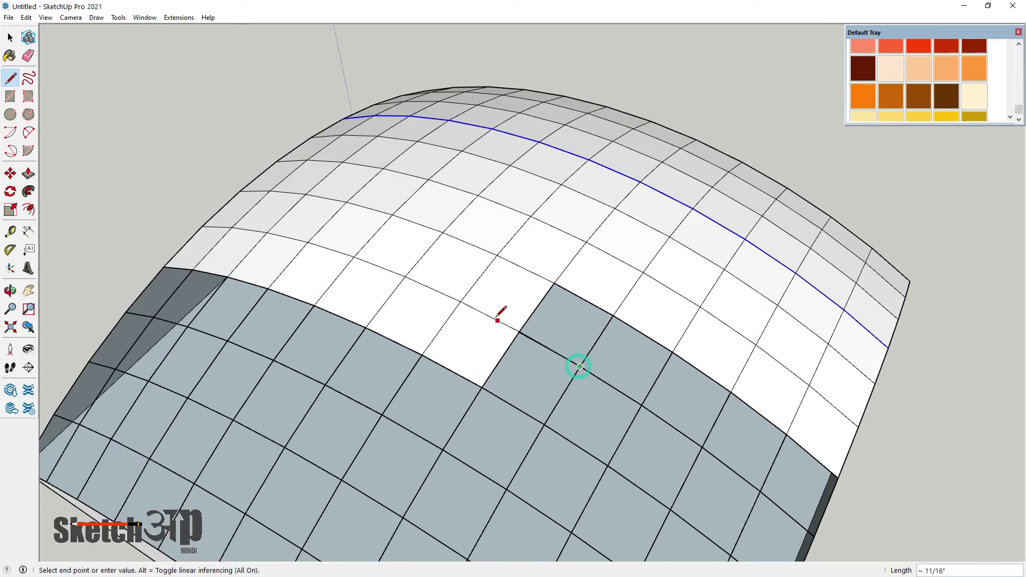
scroll(566, 316, "up", 3)
left_click(648, 394)
scroll(535, 337, "down", 2)
scroll(668, 417, "up", 1)
left_click(669, 417)
scroll(679, 422, "down", 1)
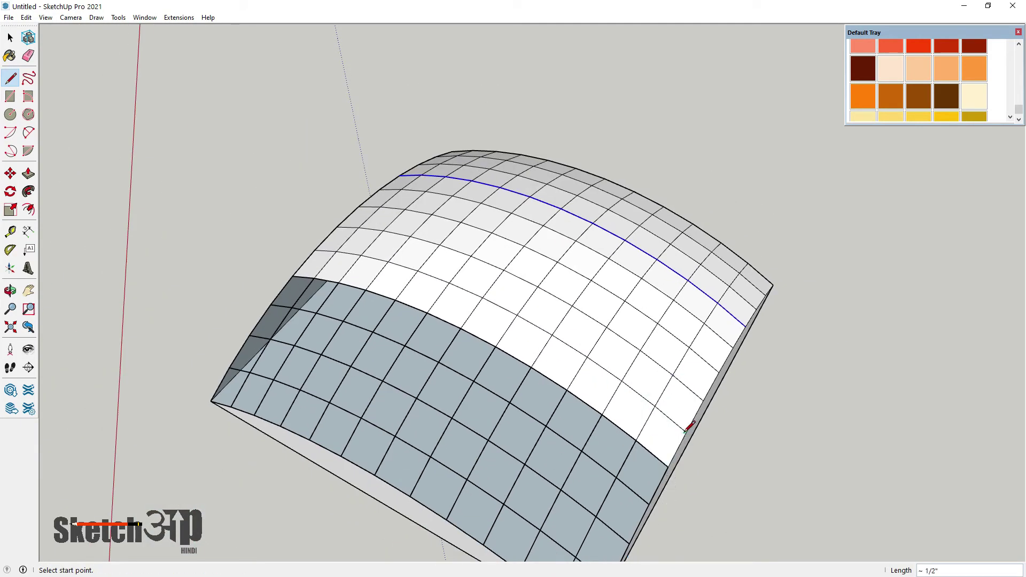
left_click(616, 477)
left_click(572, 435)
scroll(573, 435, "up", 1)
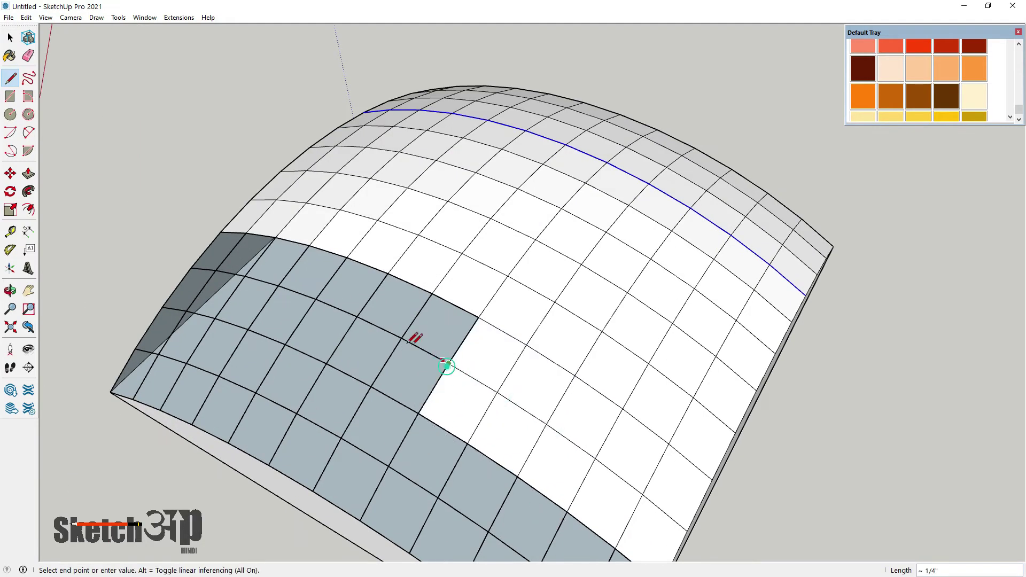
Rebuild the grey faces along the dome's left edge
left_click(359, 317)
left_click(241, 271)
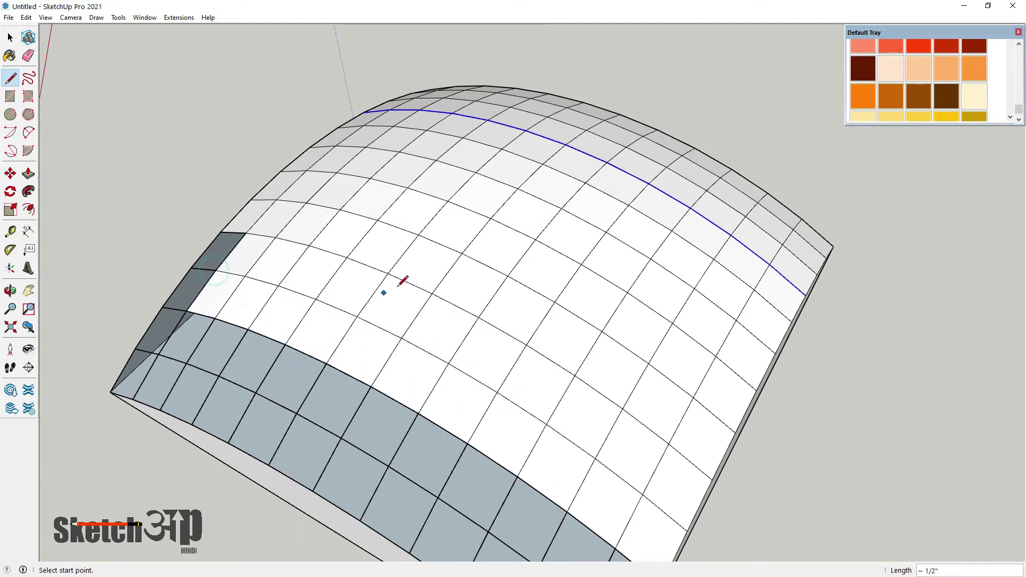
scroll(401, 279, "up", 1)
left_click(285, 279)
left_click(256, 324)
left_click(227, 369)
left_click(336, 405)
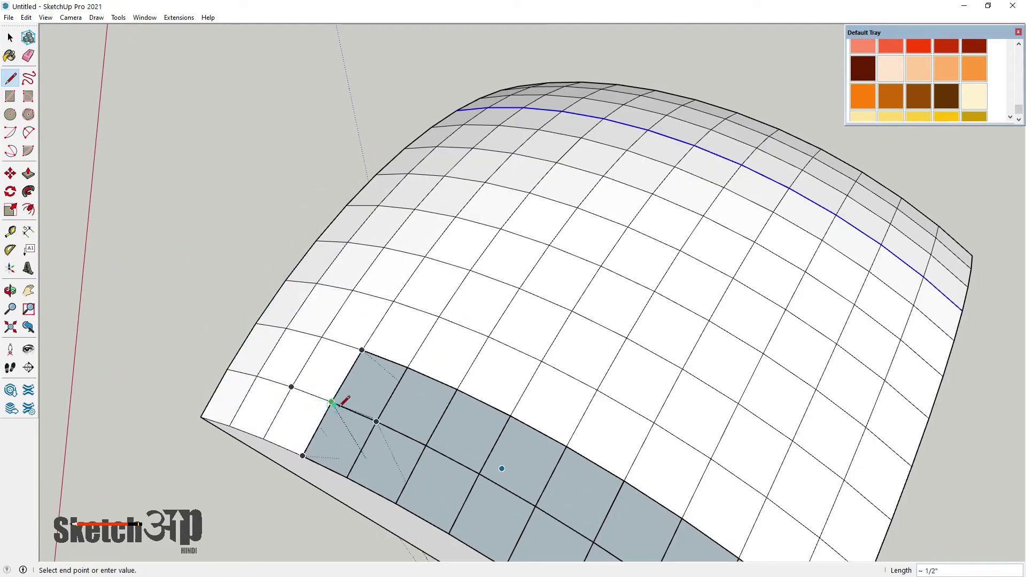
Retrace lines along the bottom band and corner to finish the panel grid
left_click(425, 444)
scroll(432, 440, "down", 2)
left_click(423, 435)
left_click(501, 473)
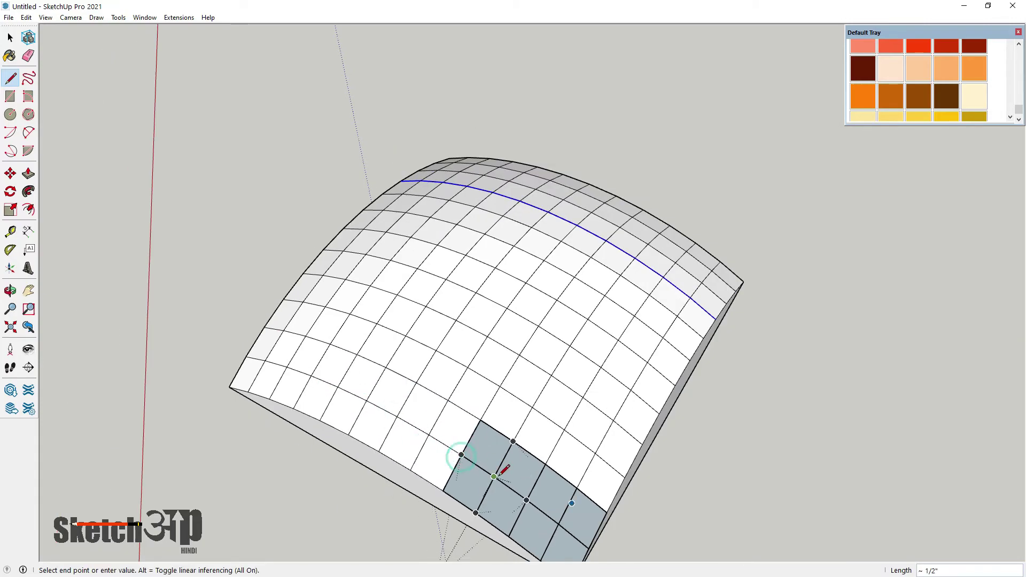
left_click(527, 499)
middle_click_drag(409, 374, 484, 464)
left_click(484, 464)
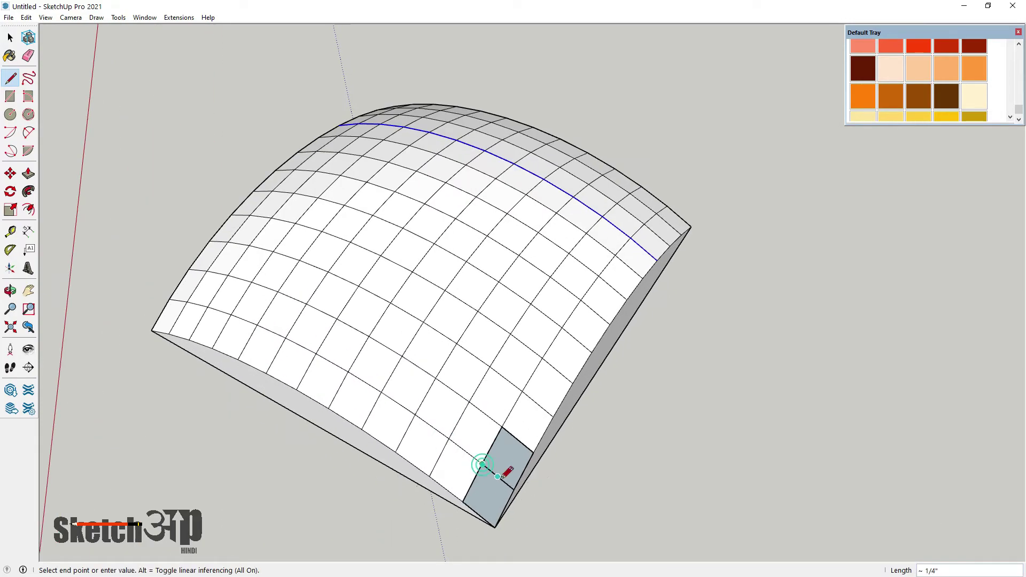
left_click(513, 489)
scroll(535, 438, "down", 5)
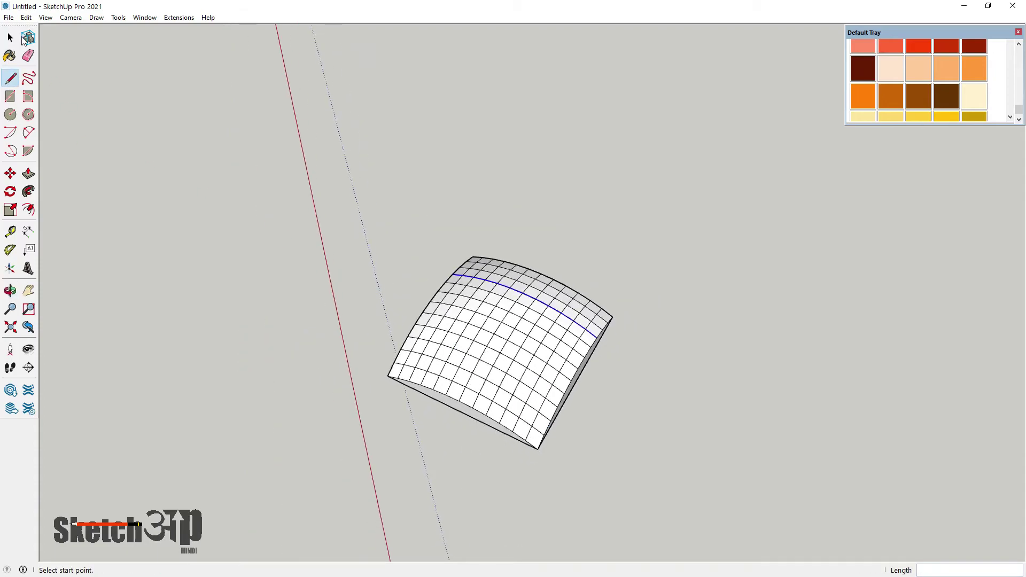
Select the whole dome surface and raise the softening angle to smooth it
scroll(561, 366, "up", 3)
mouse_move(561, 367)
middle_mouse_down()
mouse_move(348, 171)
mouse_move(335, 80)
mouse_move(362, 39)
mouse_move(419, 293)
mouse_move(417, 200)
mouse_move(424, 415)
mouse_move(440, 381)
middle_mouse_up()
key("space")
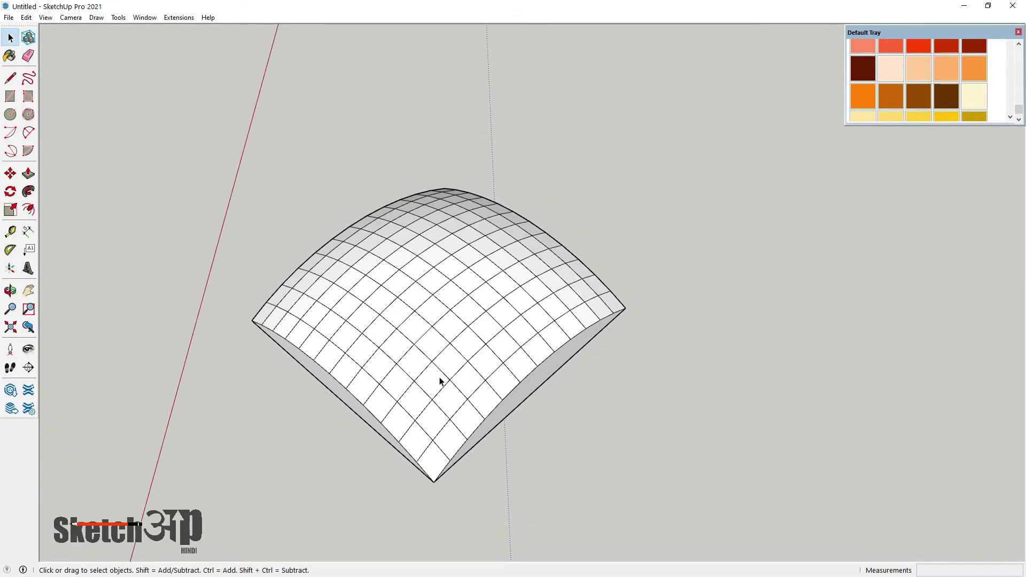
triple_click(436, 315)
scroll(918, 67, "up", 5)
scroll(888, 61, "up", 5)
scroll(875, 76, "down", 3)
scroll(876, 77, "up", 2)
scroll(876, 78, "down", 2)
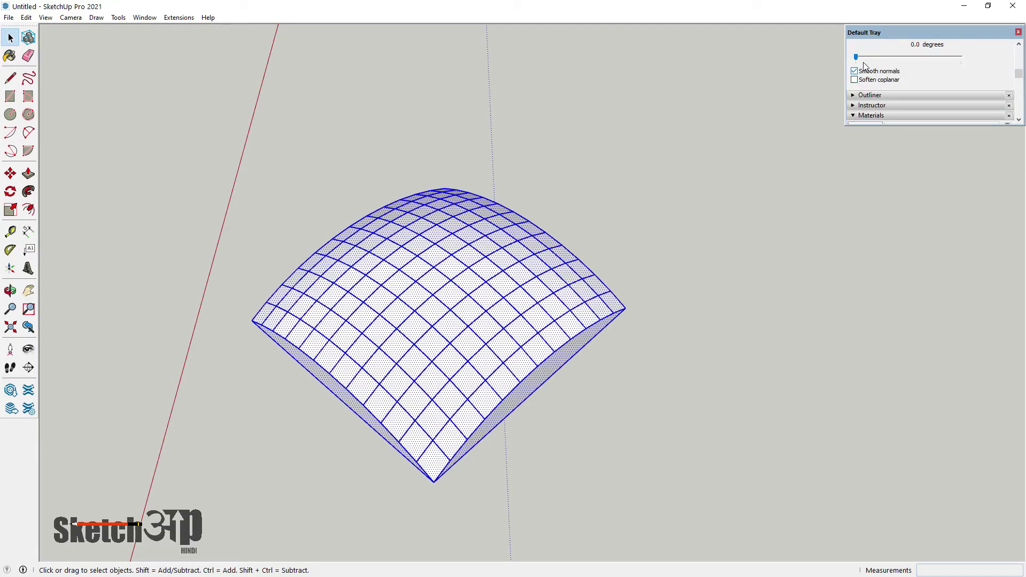
left_click_drag(858, 58, 871, 58)
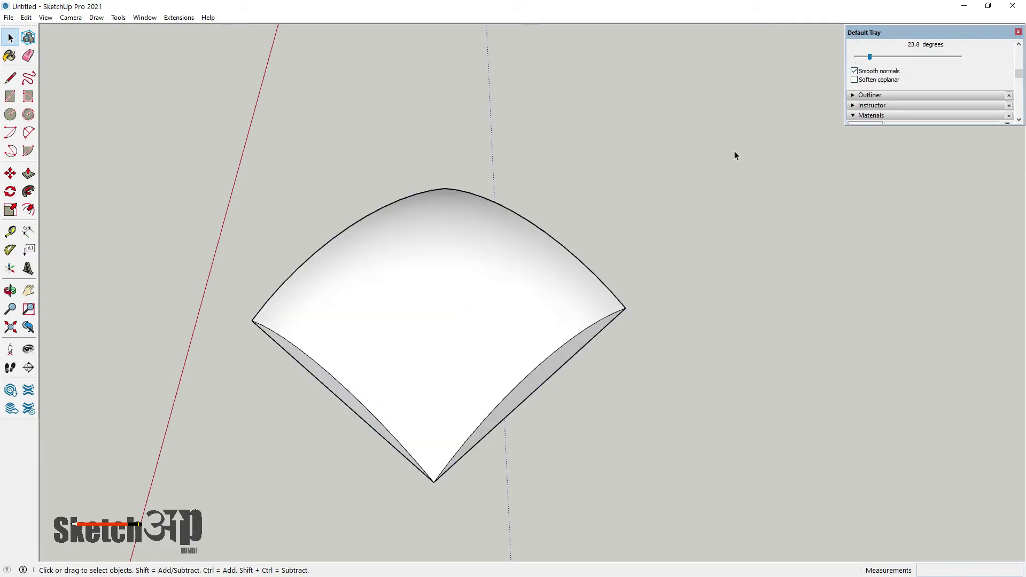
Make the smoothed cushion surface a component via Make Component and Create
middle_click_drag(454, 341, 470, 328)
scroll(527, 359, "up", 3)
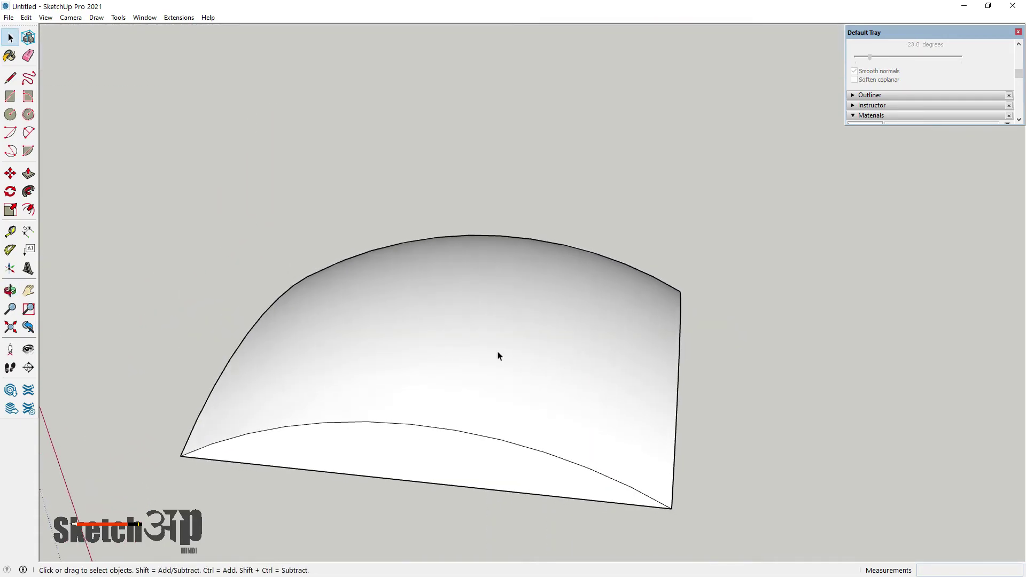
scroll(632, 429, "up", 2)
scroll(538, 323, "down", 5)
left_click(598, 344)
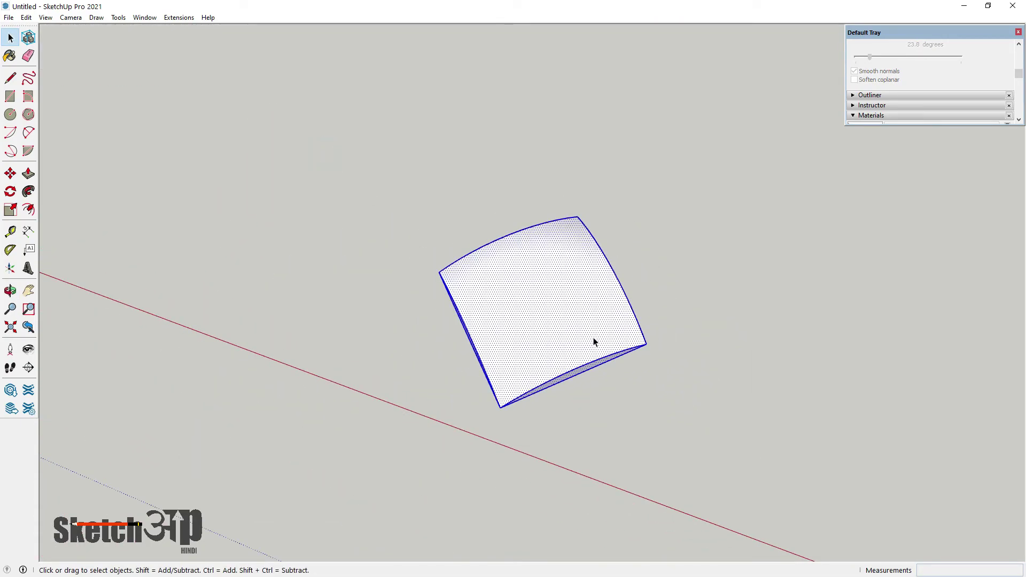
right_click(558, 283)
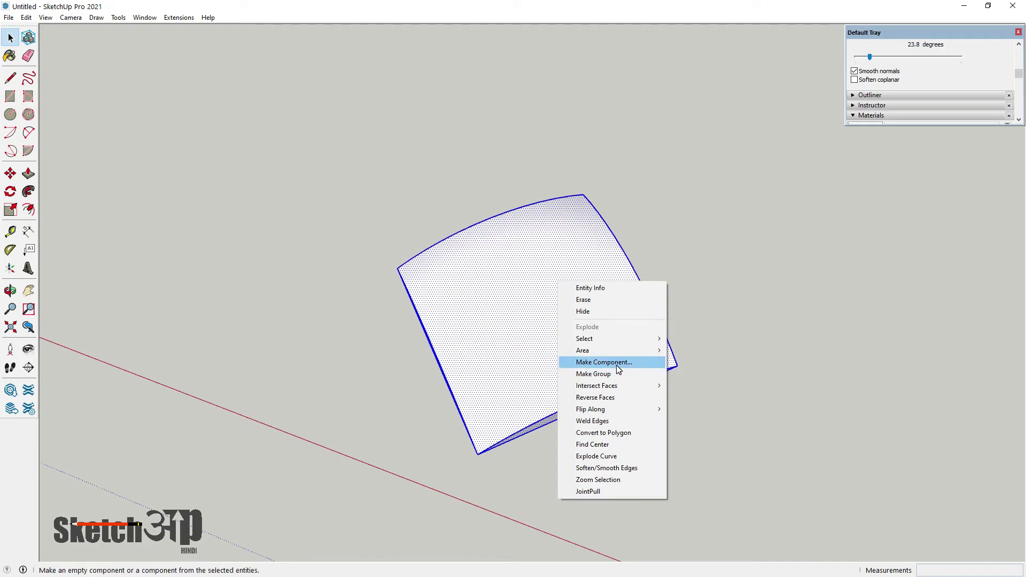
left_click(617, 363)
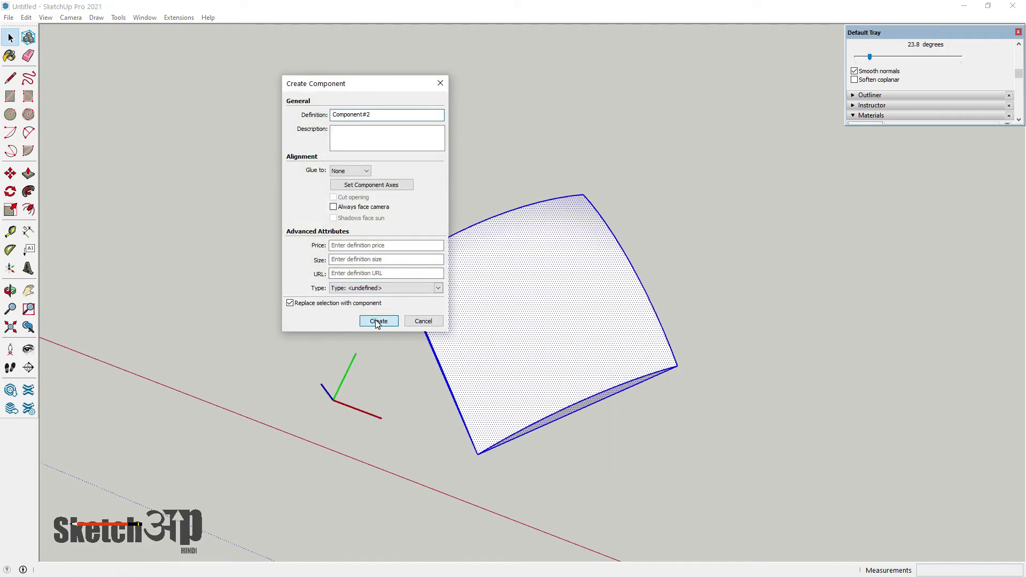
left_click(378, 322)
scroll(508, 345, "down", 2)
middle_click_drag(508, 346, 537, 360)
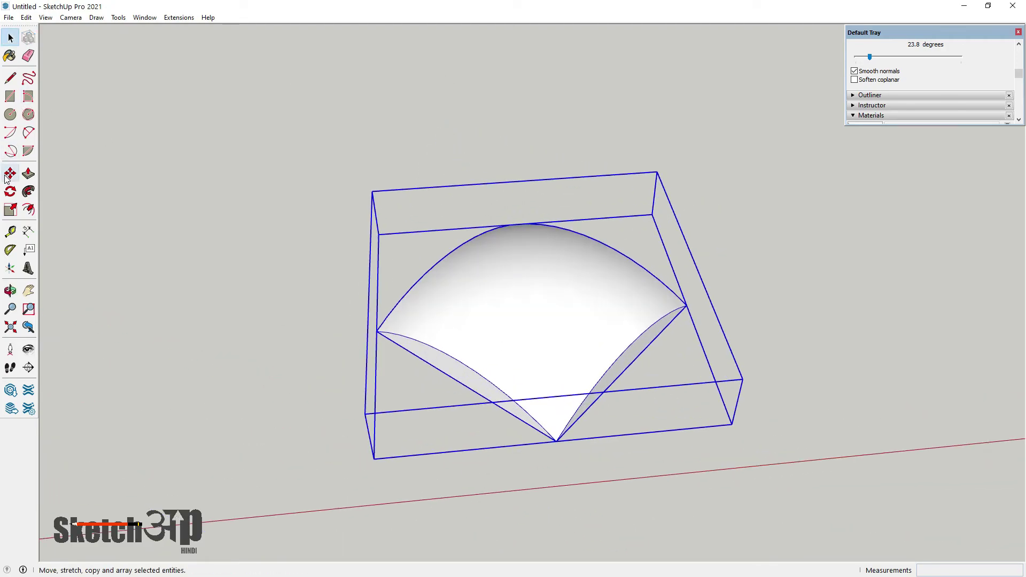
scroll(578, 367, "up", 2)
Copy the cushion to the adjacent corner and repeat it into a row
key("ctrl")
left_click(524, 452)
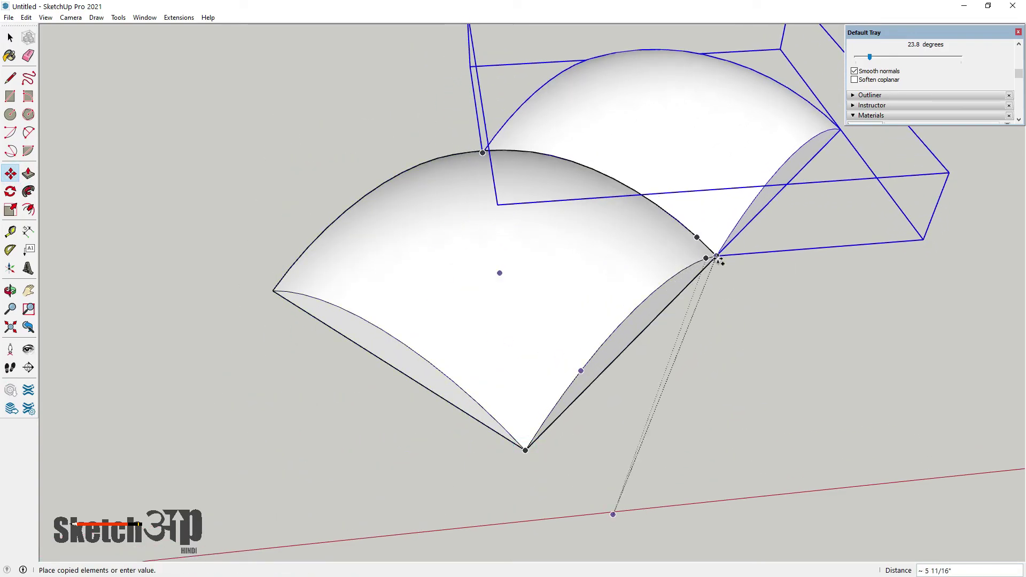
left_click(717, 256)
middle_click_drag(711, 257, 589, 363)
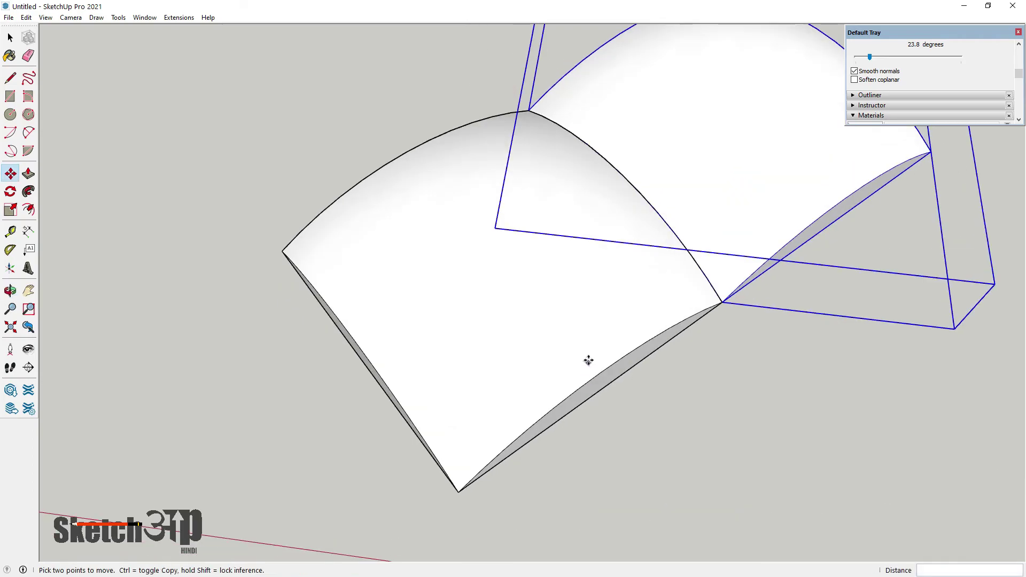
type("x5")
key("Return")
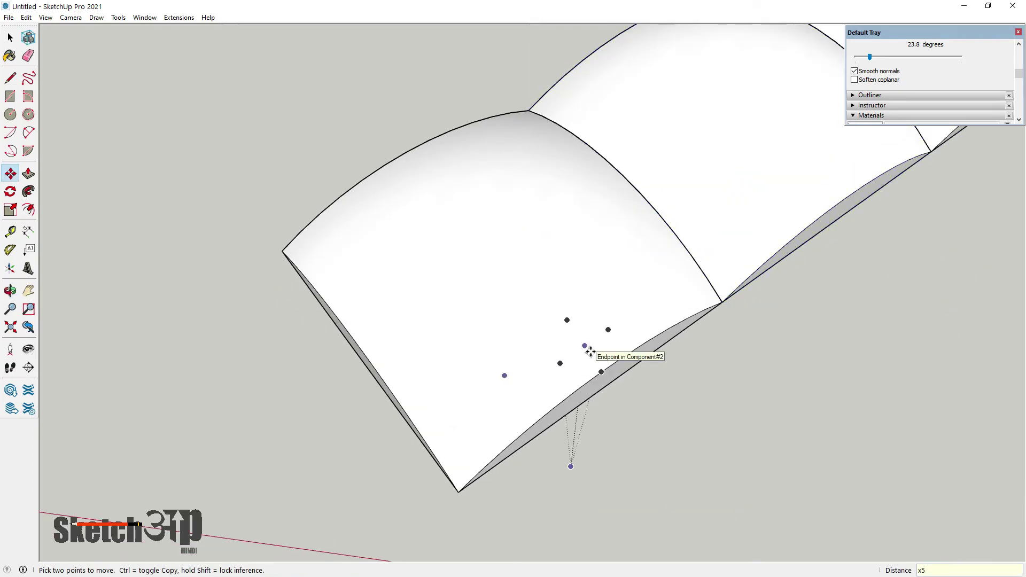
scroll(586, 348, "down", 3)
scroll(524, 442, "down", 2)
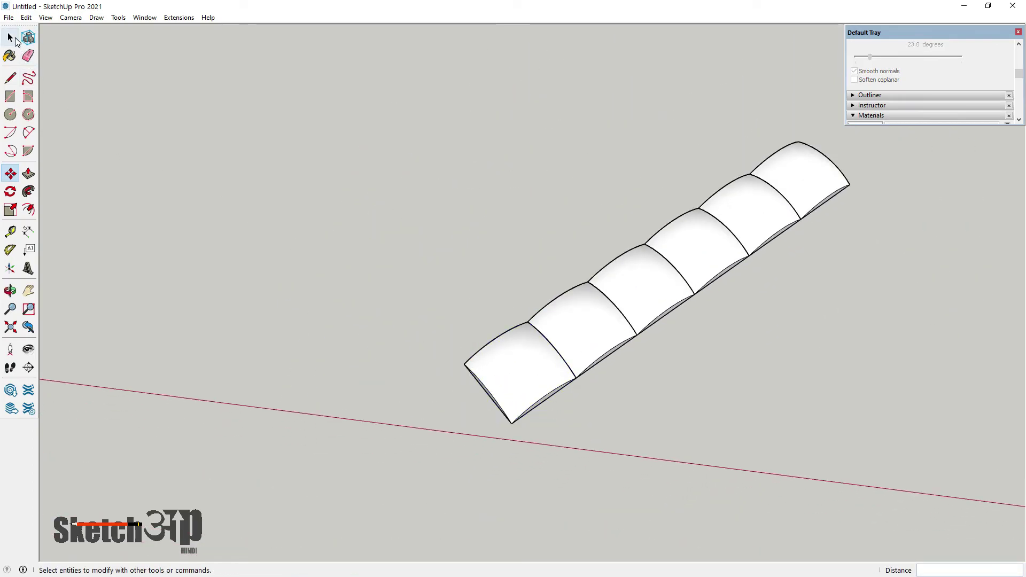
Select the cushion row and copy it sideways into a six-by-six grid
left_click(14, 39)
left_click_drag(931, 432, 326, 134)
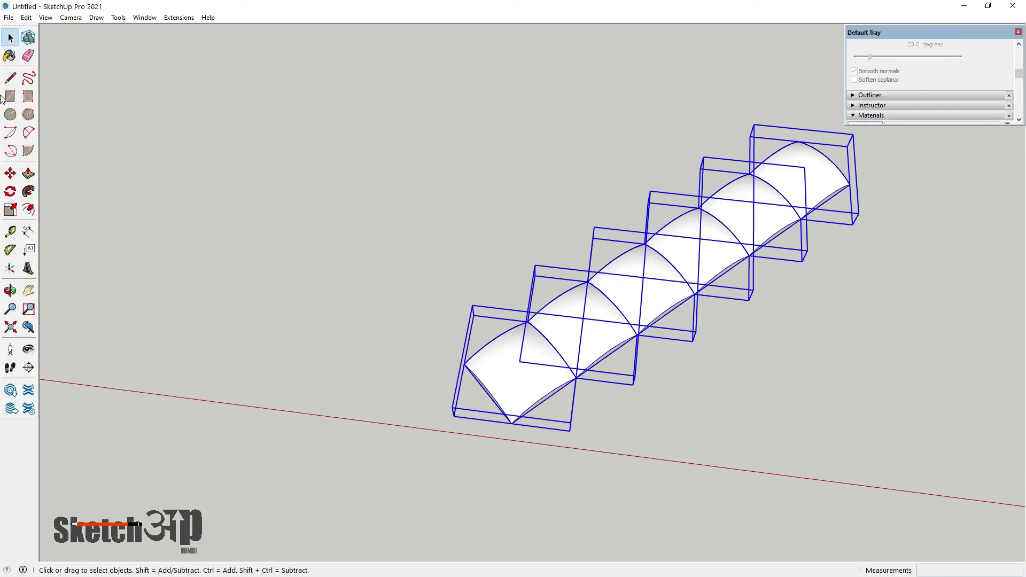
left_click(10, 174)
middle_click_drag(607, 229, 512, 363)
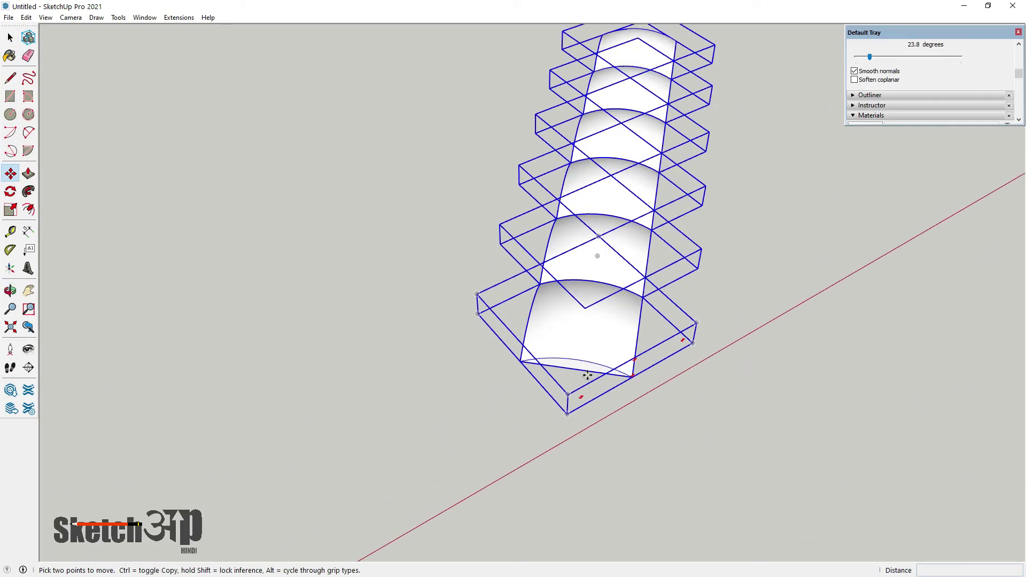
key("ctrl")
left_click(514, 363)
scroll(666, 381, "up", 2)
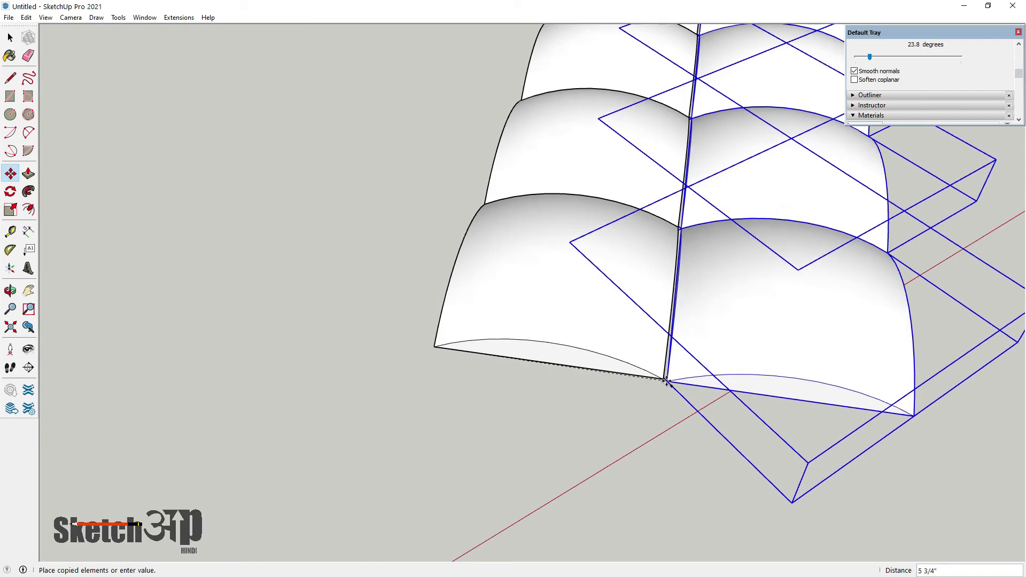
scroll(535, 380, "down", 5)
key("ctrl+t")
middle_click_drag(348, 410, 339, 417)
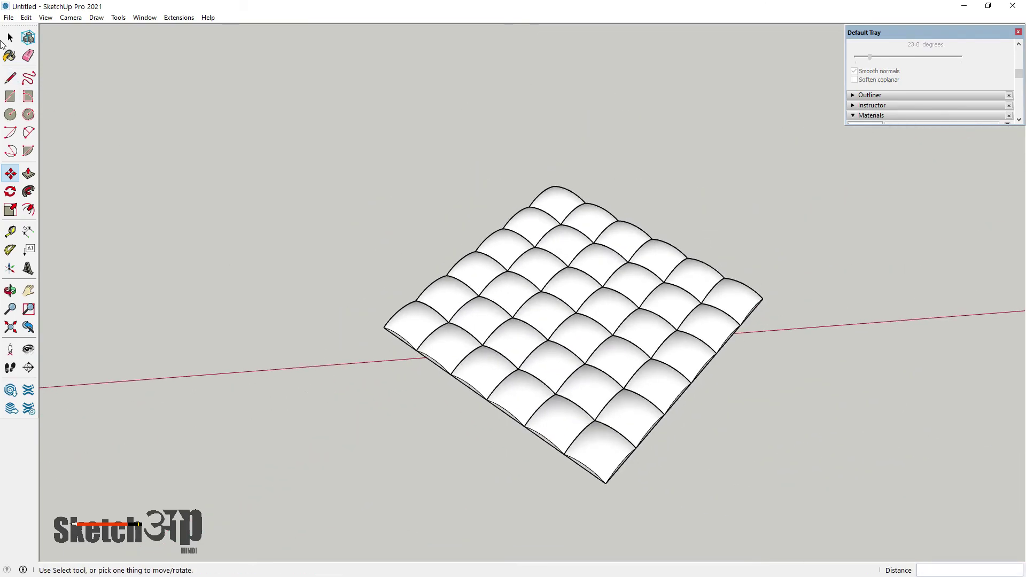
left_click(10, 38)
scroll(608, 390, "up", 3)
middle_click_drag(607, 390, 603, 242)
scroll(603, 242, "down", 1)
scroll(695, 246, "down", 2)
scroll(782, 267, "down", 3)
scroll(868, 315, "down", 2)
scroll(866, 338, "down", 2)
scroll(418, 347, "down", 2)
scroll(161, 336, "up", 3)
scroll(188, 345, "up", 3)
middle_click_drag(188, 344, 367, 293)
scroll(367, 293, "up", 3)
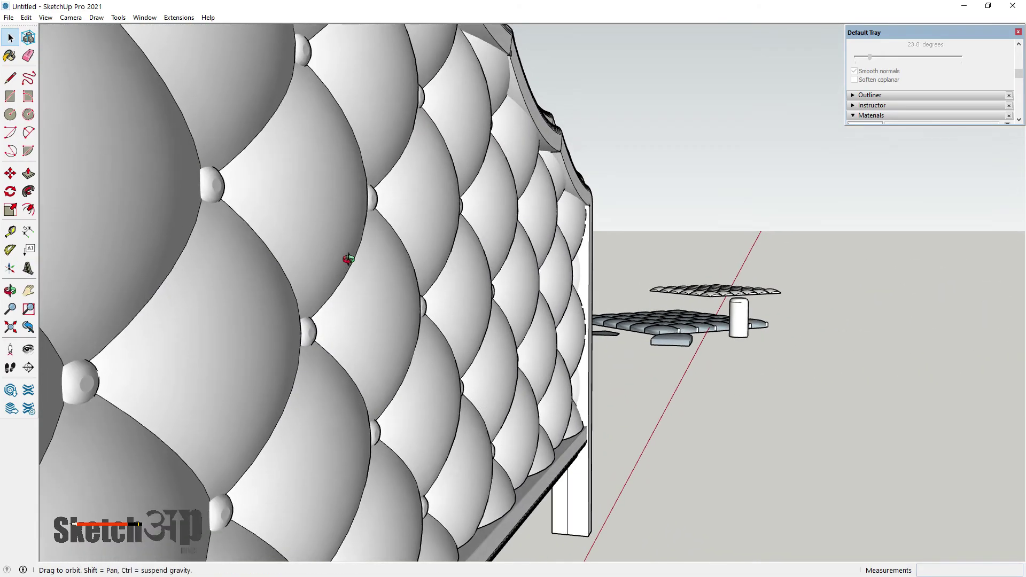
scroll(294, 277, "up", 2)
middle_click_drag(294, 277, 160, 315)
scroll(275, 321, "down", 3)
scroll(277, 263, "down", 2)
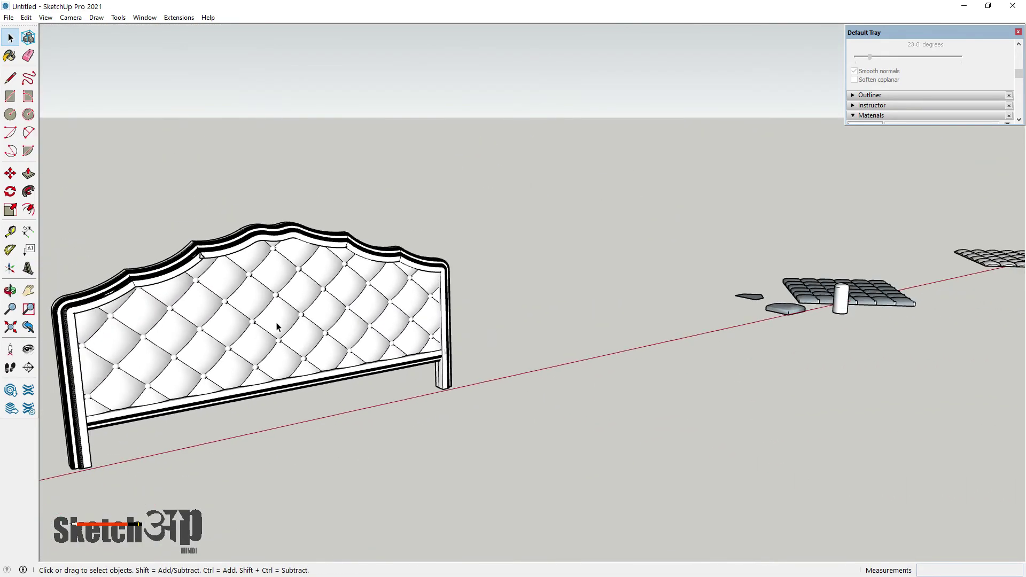
scroll(362, 367, "down", 2)
scroll(293, 410, "down", 2)
scroll(747, 342, "up", 2)
scroll(695, 364, "up", 2)
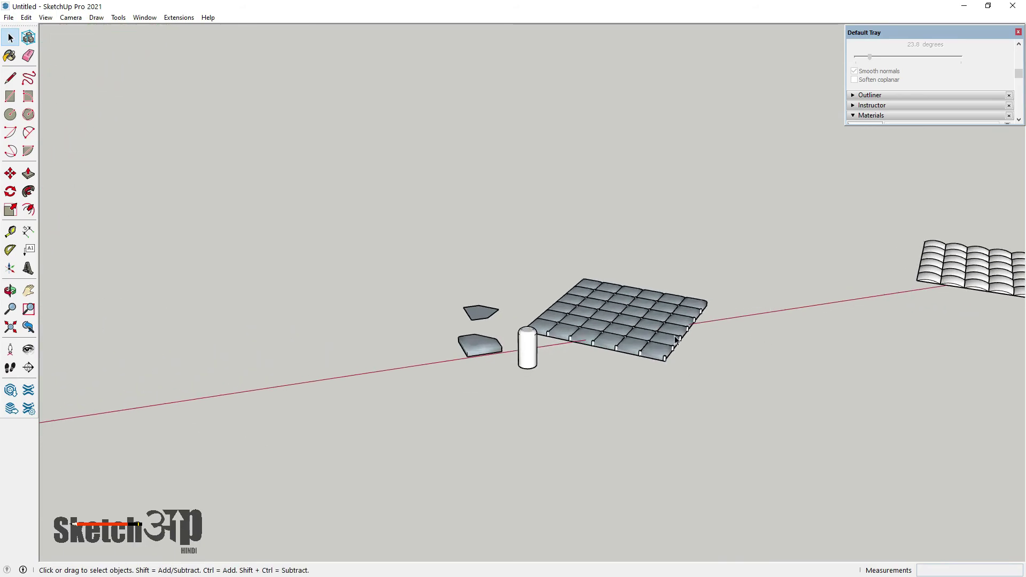
scroll(662, 381, "up", 3)
scroll(663, 381, "up", 2)
left_click(654, 406)
scroll(655, 406, "up", 2)
left_click(657, 404)
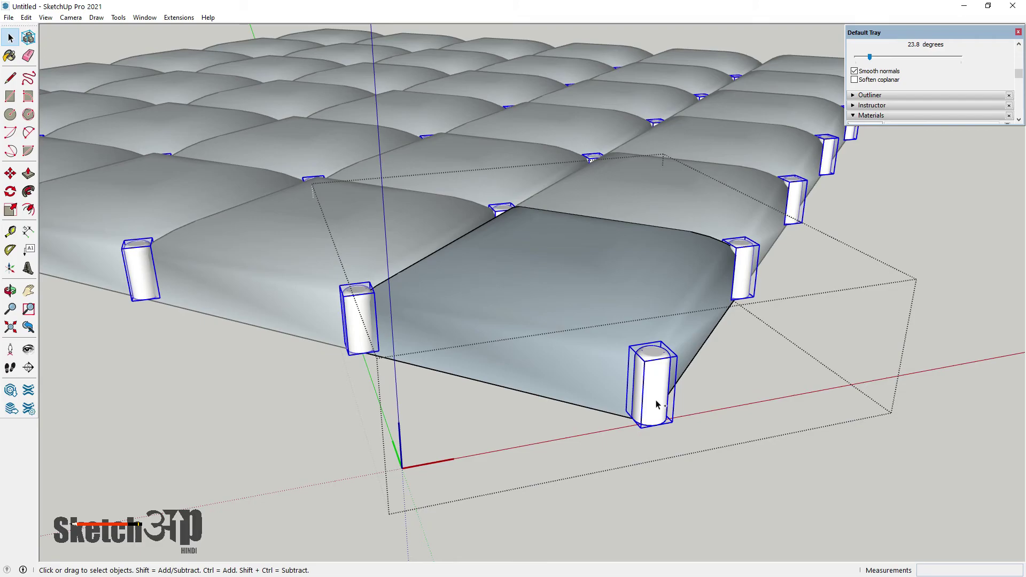
scroll(656, 405, "down", 2)
scroll(695, 444, "down", 2)
left_click(691, 451)
scroll(312, 367, "down", 2)
scroll(321, 370, "down", 2)
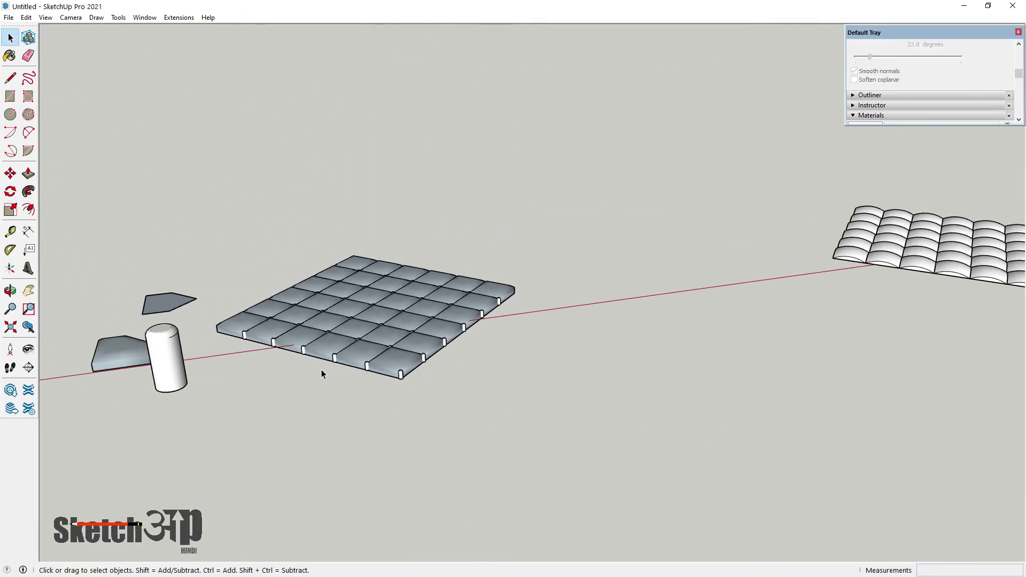
scroll(322, 370, "down", 2)
scroll(653, 294, "up", 2)
scroll(664, 339, "up", 2)
scroll(643, 376, "up", 3)
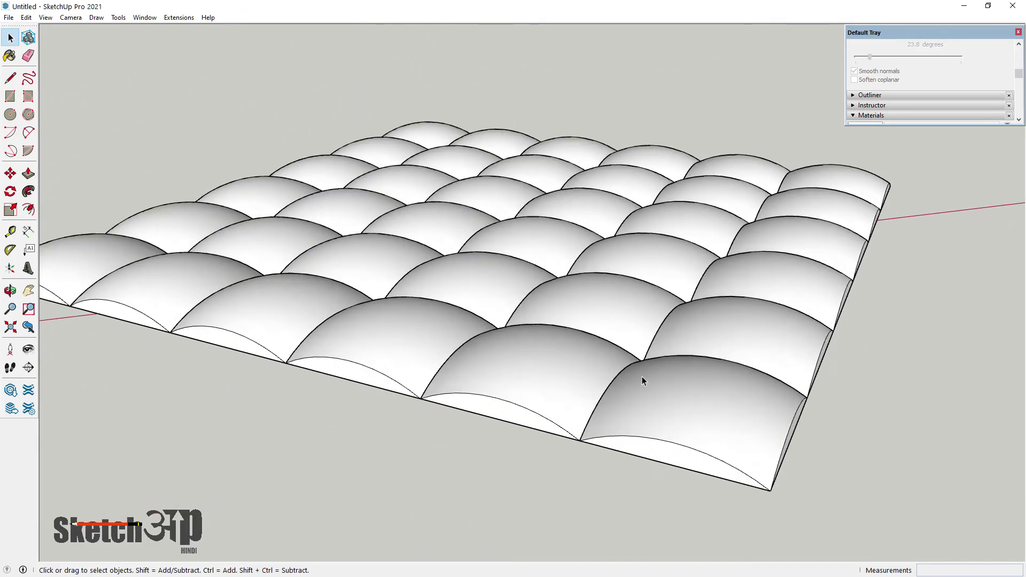
middle_click_drag(642, 377, 590, 91)
scroll(625, 91, "up", 2)
Paste the button cylinders at a seam corner of the new cushion grid
left_click(615, 120)
scroll(601, 167, "up", 3)
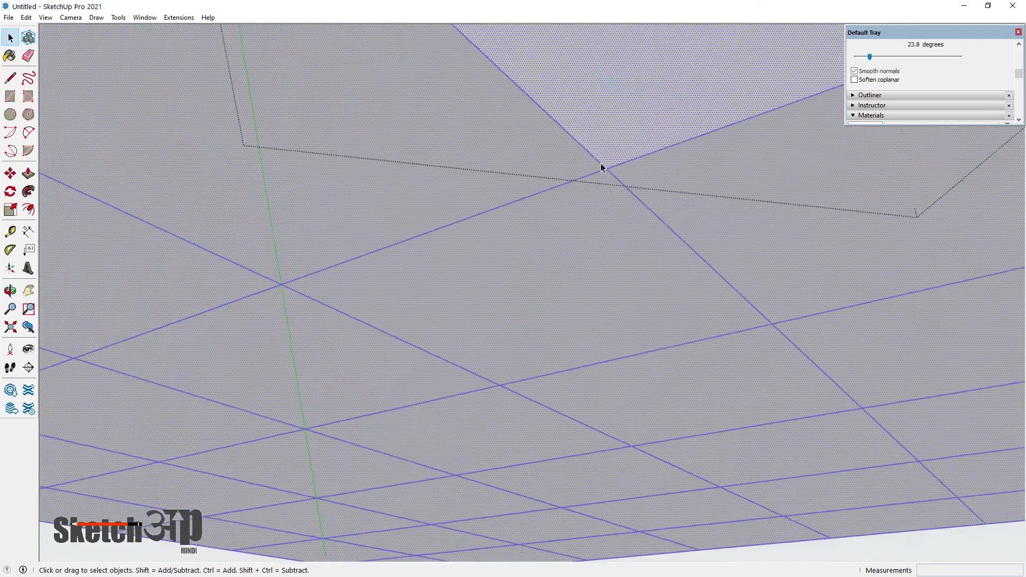
scroll(601, 167, "up", 2)
key("ctrl+v")
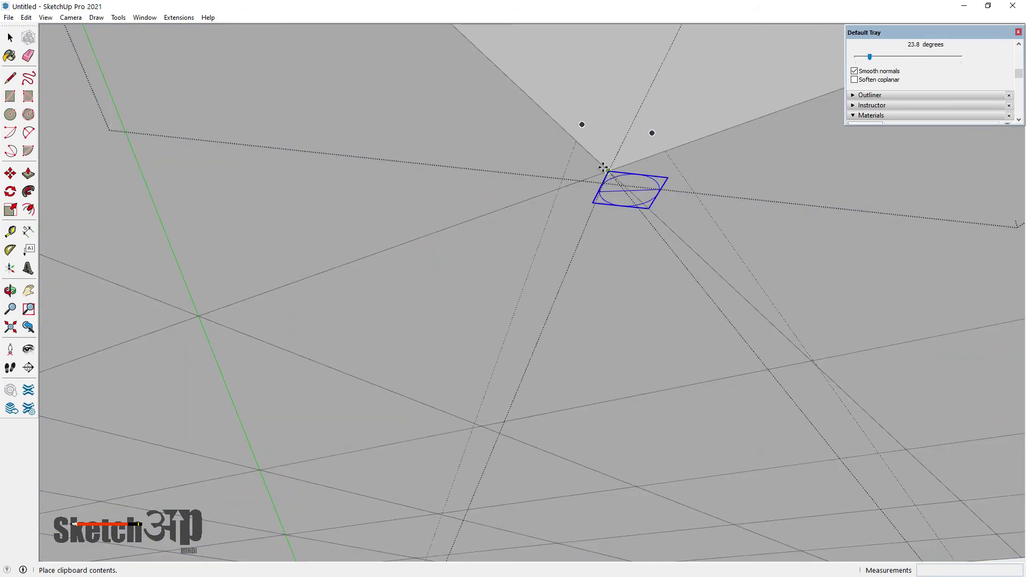
left_click(603, 168)
scroll(631, 190, "up", 2)
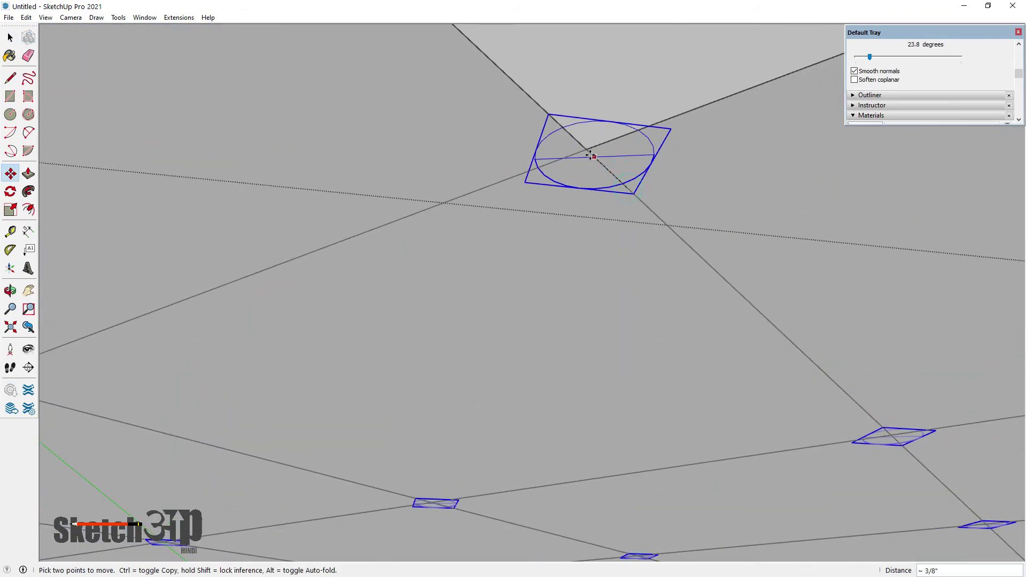
mouse_move(672, 73)
middle_mouse_down()
mouse_move(581, 325)
mouse_move(443, 374)
middle_mouse_up()
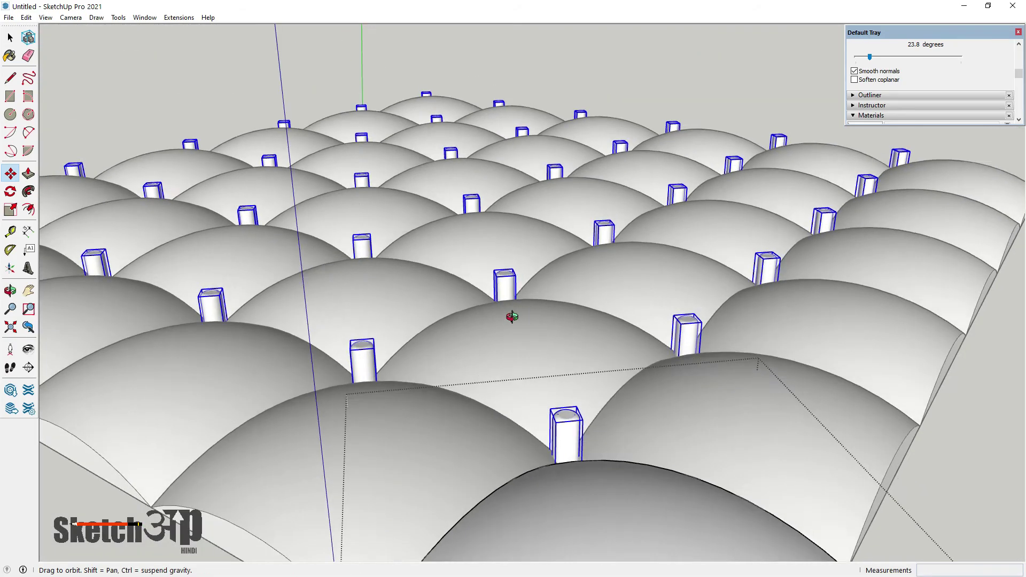
scroll(455, 396, "up", 1)
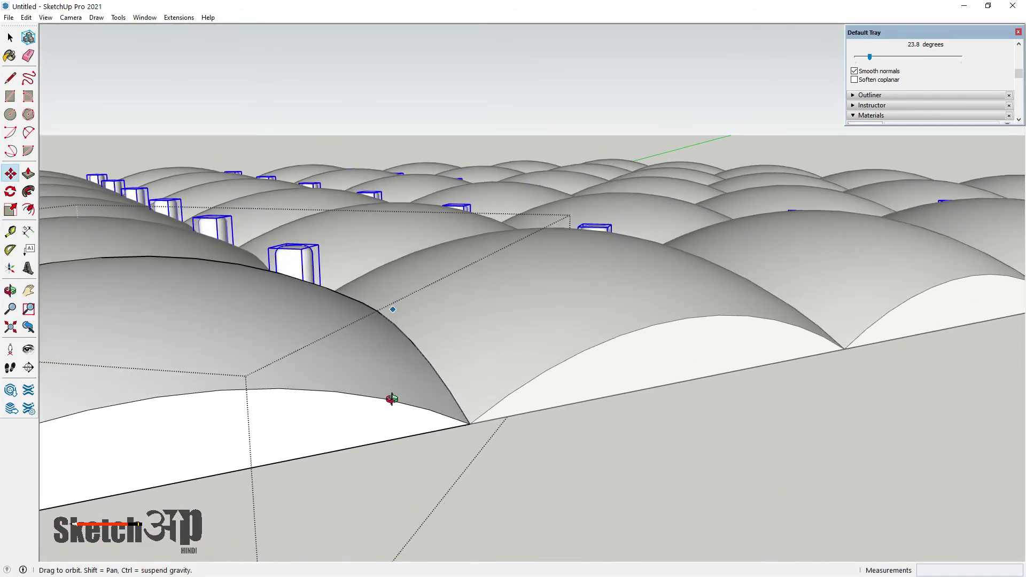
middle_click_drag(390, 399, 26, 179)
Scale the button posts along blue down to 0.34 height
left_click(10, 210)
scroll(317, 278, "up", 3)
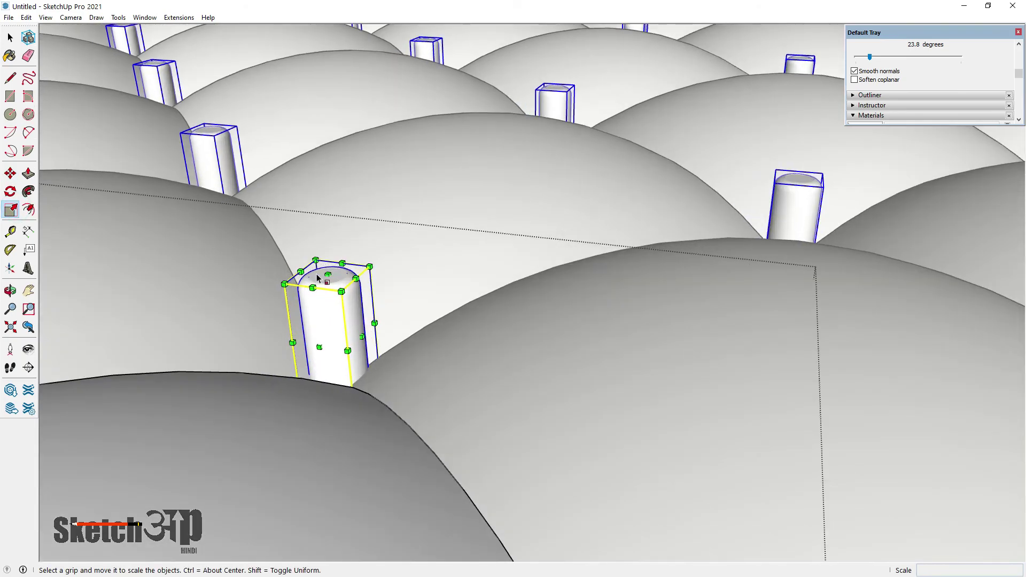
left_click_drag(327, 276, 337, 357)
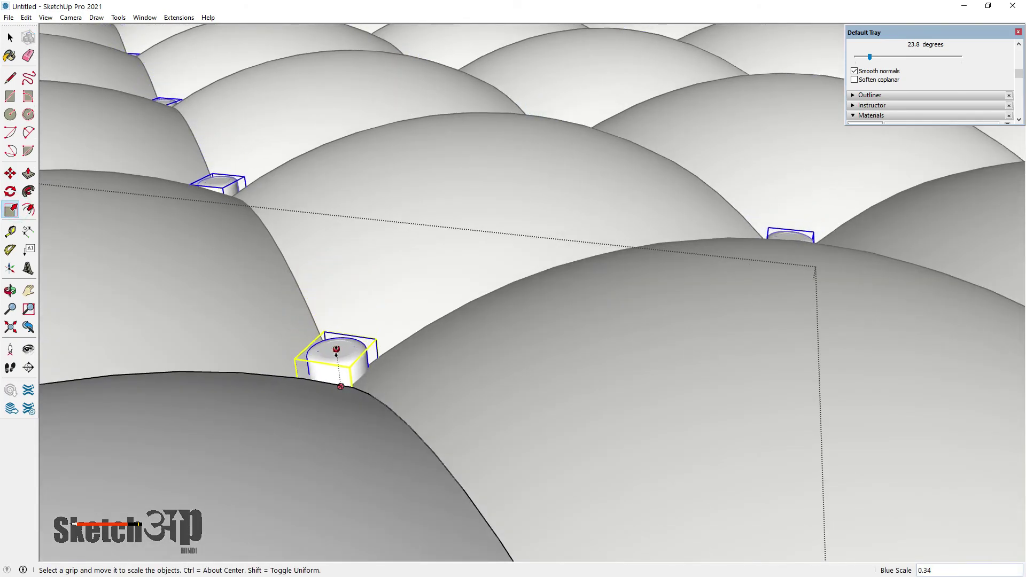
left_click(11, 38)
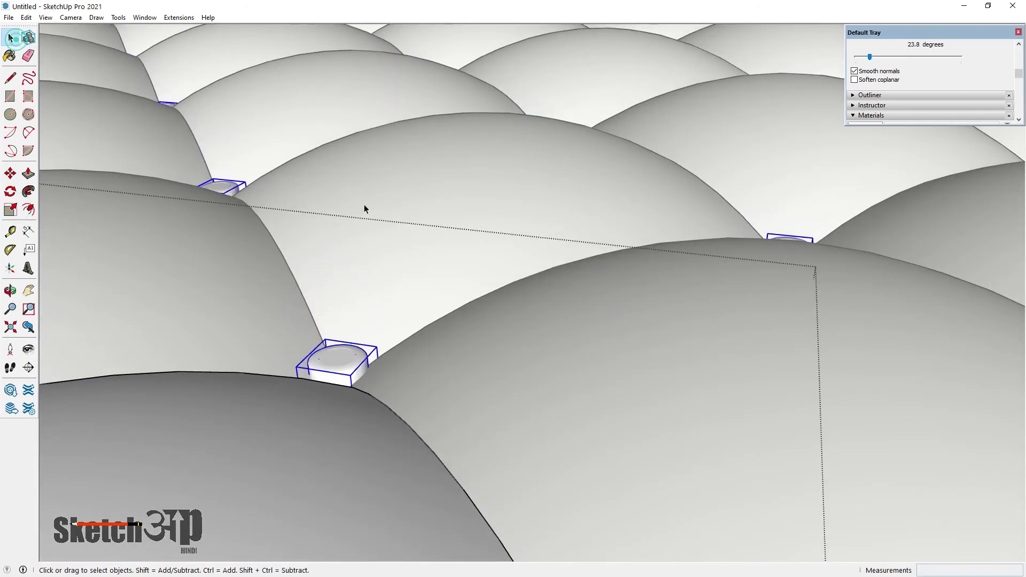
scroll(500, 179, "down", 4)
scroll(500, 224, "down", 4)
scroll(507, 268, "down", 3)
scroll(517, 269, "down", 2)
mouse_move(607, 364)
middle_mouse_down()
mouse_move(632, 467)
mouse_move(520, 396)
mouse_move(657, 303)
middle_mouse_up()
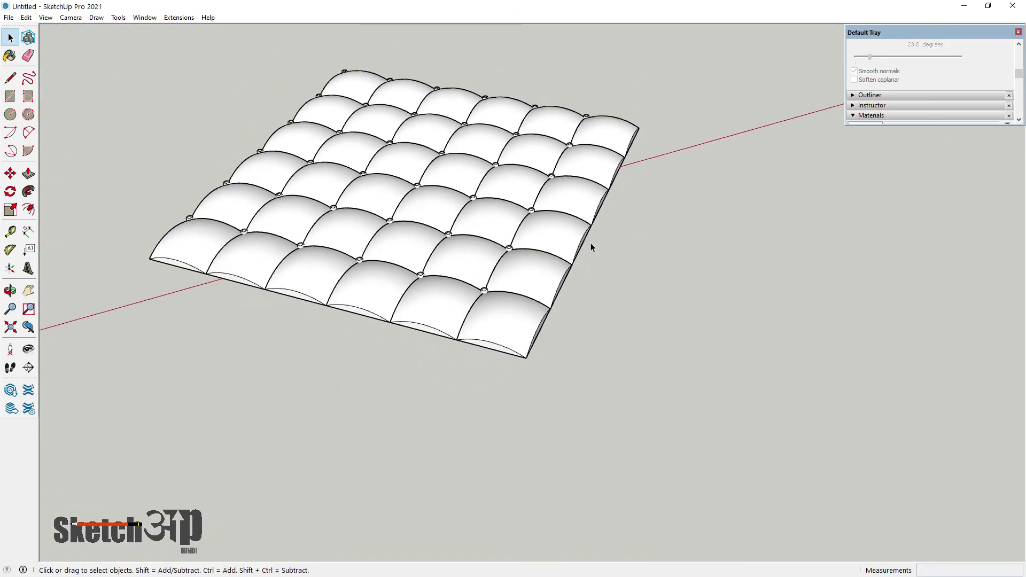
scroll(298, 165, "up", 3)
scroll(291, 186, "up", 3)
scroll(463, 220, "up", 2)
scroll(462, 221, "down", 5)
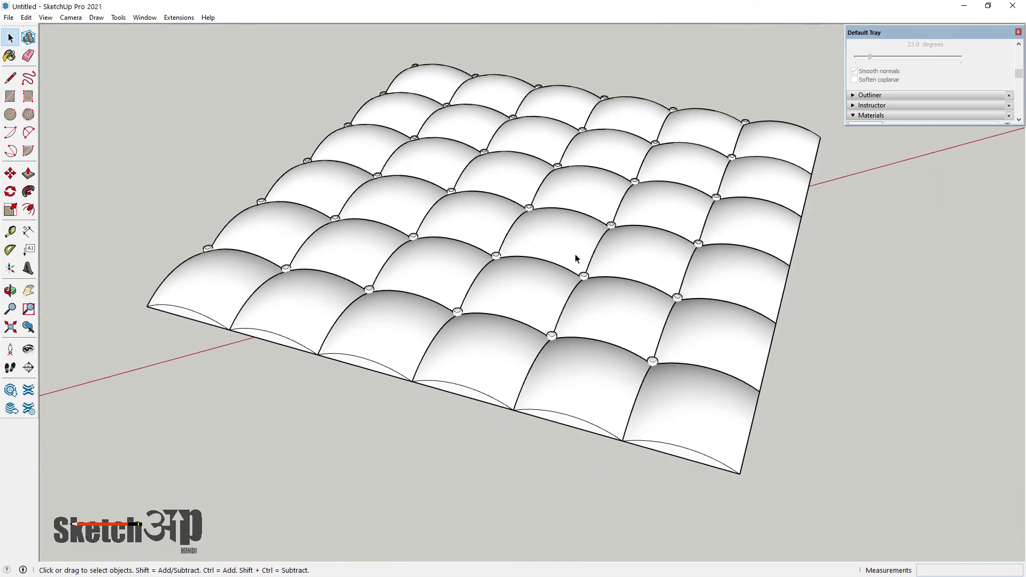
middle_click_drag(579, 256, 568, 287)
scroll(538, 288, "up", 4)
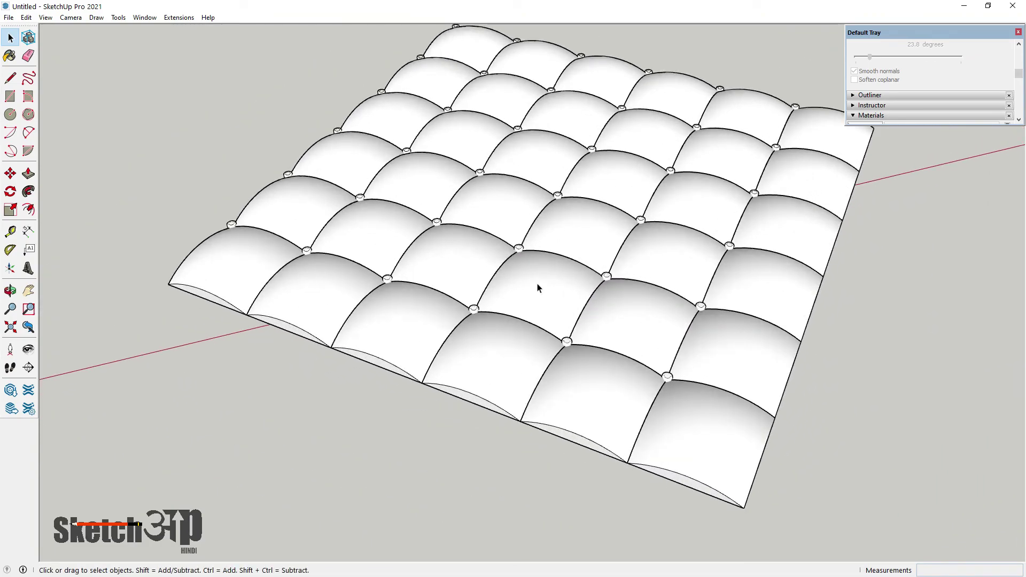
mouse_move(538, 288)
middle_mouse_down()
mouse_move(496, 278)
mouse_move(570, 342)
mouse_move(426, 277)
mouse_move(429, 286)
mouse_move(424, 234)
mouse_move(441, 286)
middle_mouse_up()
scroll(508, 313, "up", 2)
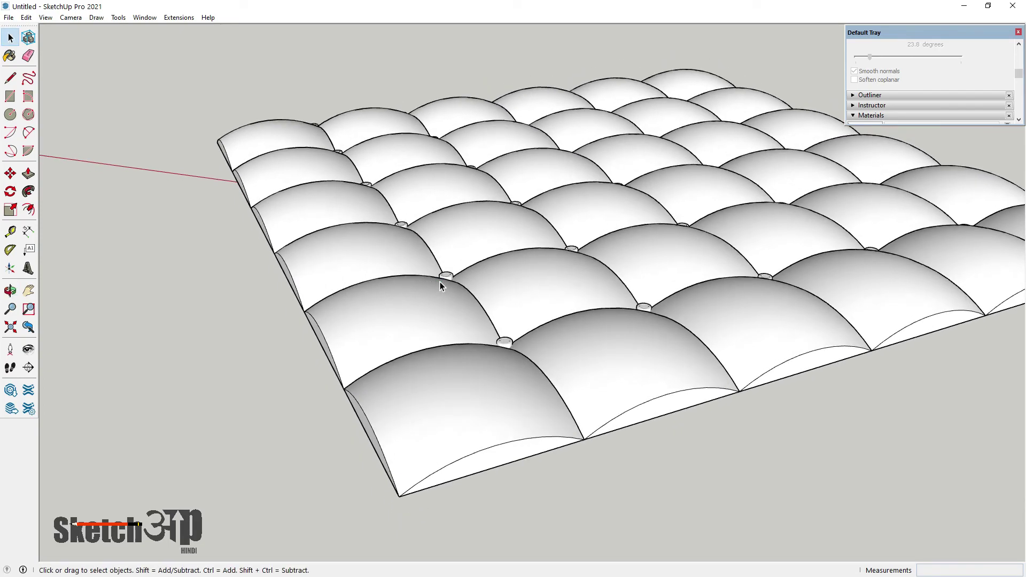
middle_click_drag(440, 285, 483, 302)
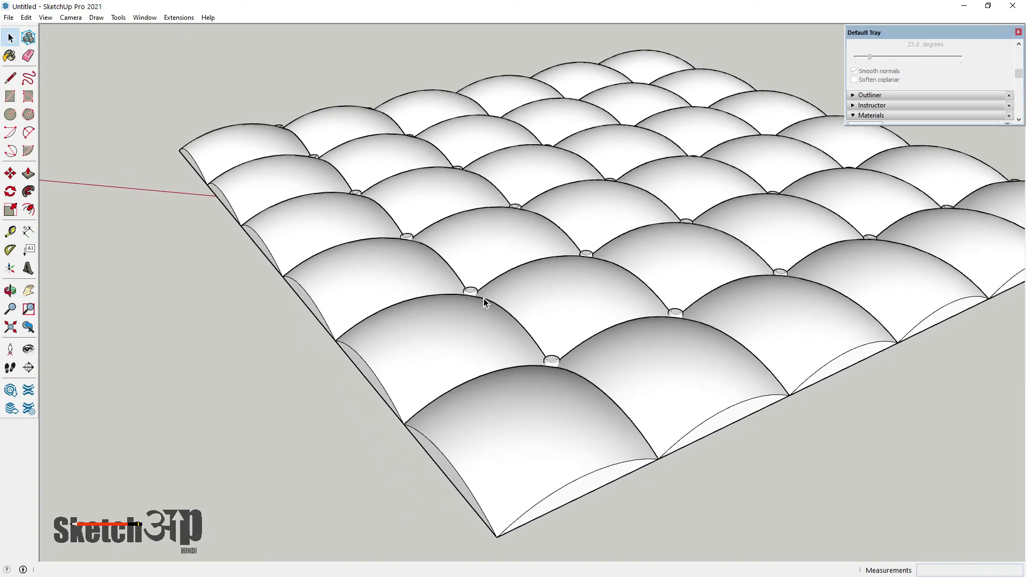
mouse_move(483, 299)
middle_mouse_down()
mouse_move(515, 328)
mouse_move(569, 337)
mouse_move(587, 362)
mouse_move(542, 300)
mouse_move(447, 332)
mouse_move(310, 297)
mouse_move(300, 323)
mouse_move(390, 283)
mouse_move(601, 307)
mouse_move(563, 339)
mouse_move(600, 424)
mouse_move(553, 315)
middle_mouse_up()
scroll(540, 342, "up", 3)
scroll(494, 323, "up", 3)
scroll(542, 300, "down", 5)
scroll(447, 325, "down", 2)
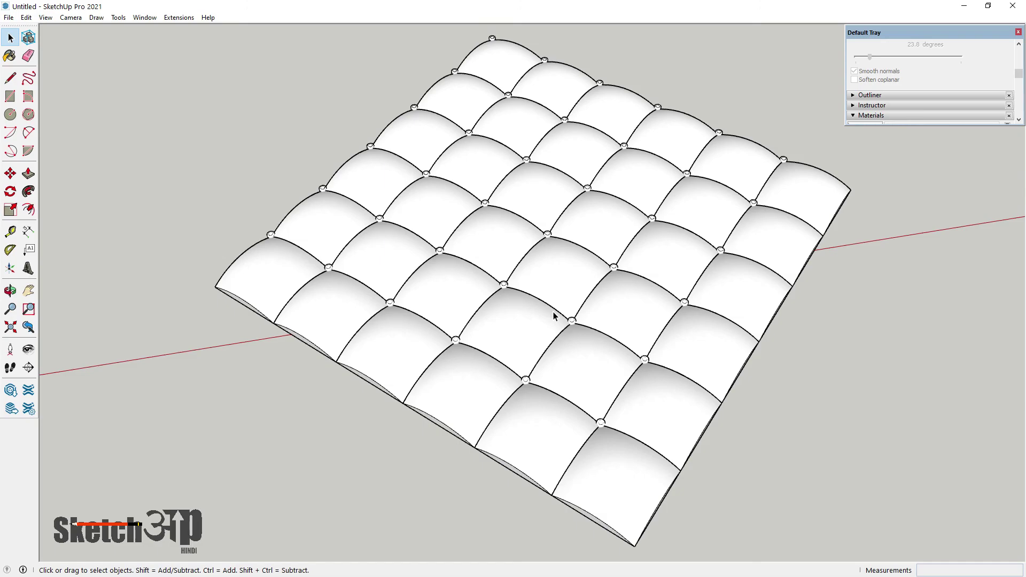